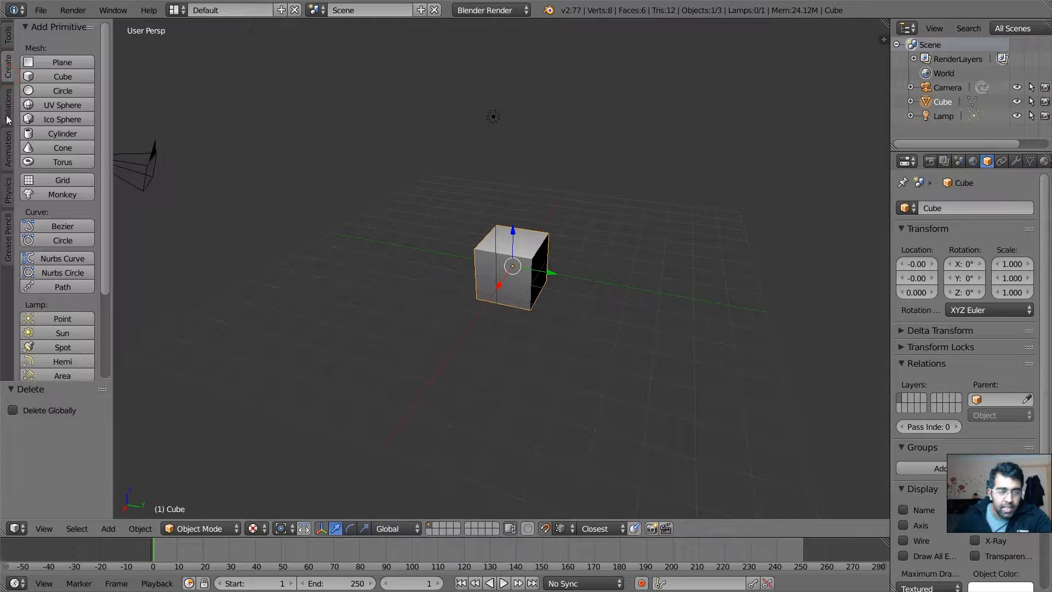
Step: Review the Relations, Animation, Physics and Grease Pencil tool sets, and return to the general object Tools
{"action": "left_click", "coordinate": [8, 118]}
{"action": "left_click", "coordinate": [8, 161]}
{"action": "left_click", "coordinate": [8, 192]}
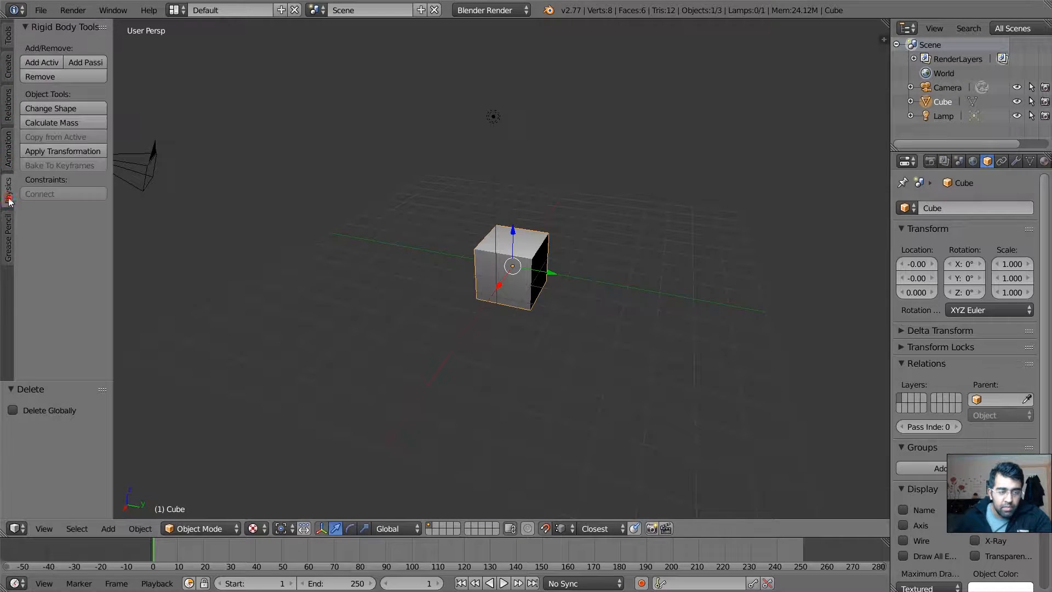
{"action": "left_click", "coordinate": [8, 255]}
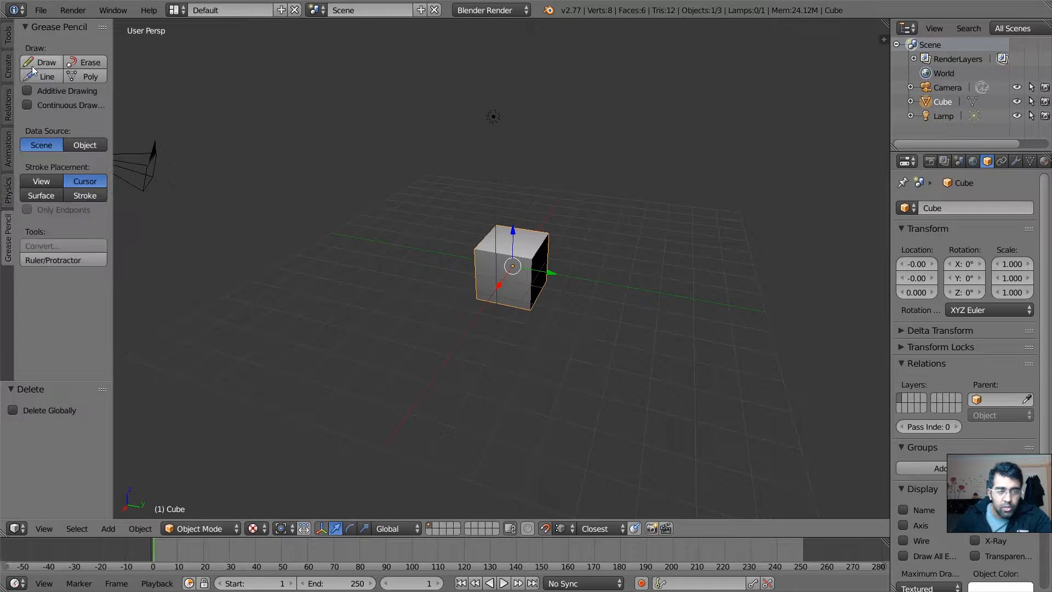
{"action": "left_click", "coordinate": [8, 37]}
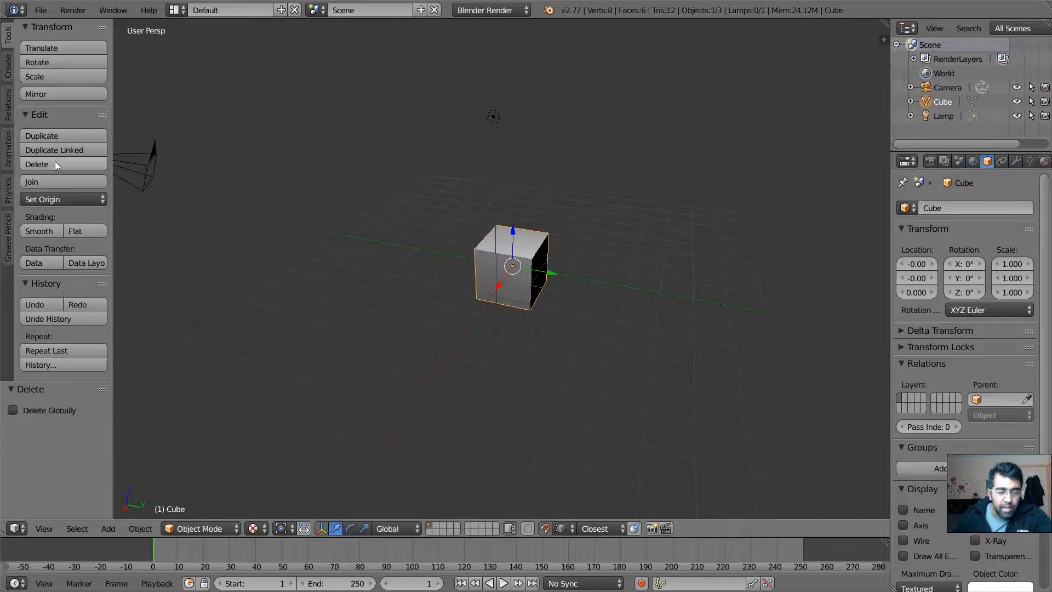
{"action": "mouse_move", "coordinate": [387, 179]}
{"action": "middle_mouse_down"}
{"action": "mouse_move", "coordinate": [403, 207]}
{"action": "mouse_move", "coordinate": [298, 129]}
{"action": "mouse_move", "coordinate": [455, 223]}
{"action": "mouse_move", "coordinate": [481, 190]}
{"action": "mouse_move", "coordinate": [470, 179]}
{"action": "mouse_move", "coordinate": [413, 183]}
{"action": "mouse_move", "coordinate": [386, 171]}
{"action": "middle_mouse_up"}
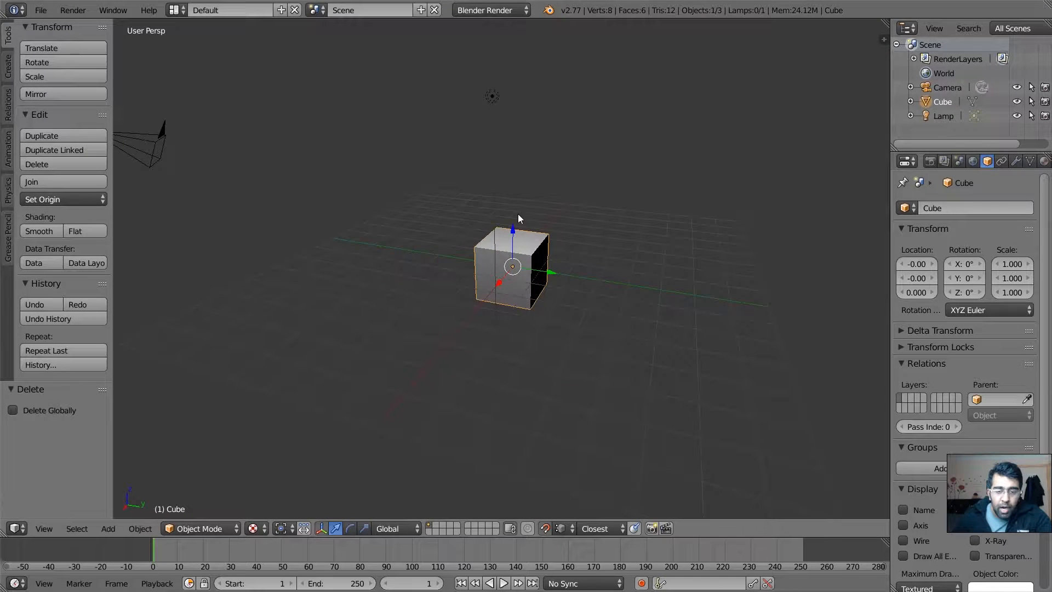
{"action": "middle_click_drag", "start_coordinate": [518, 214], "coordinate": [464, 235]}
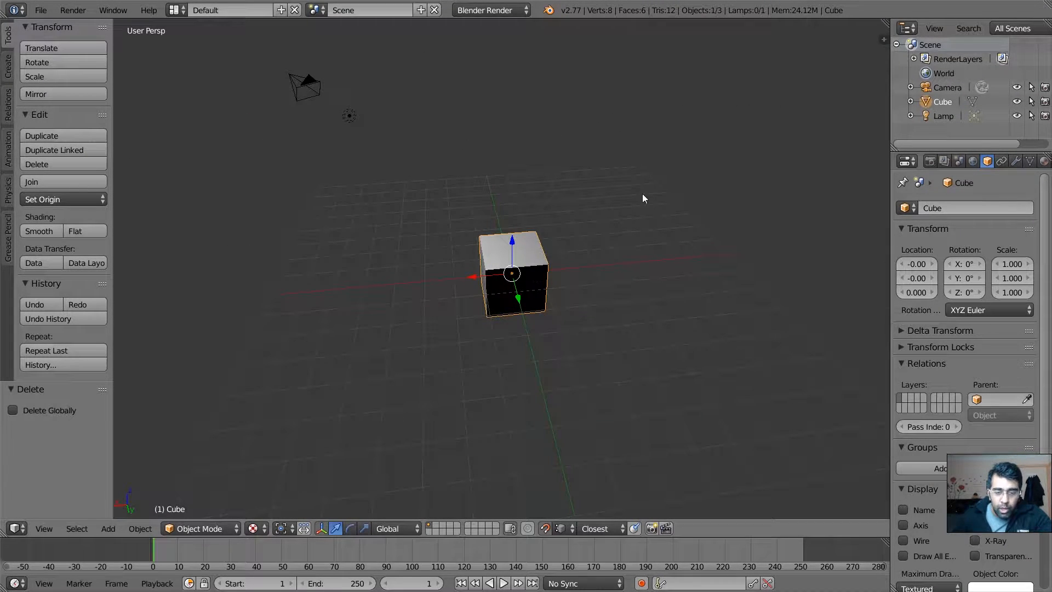
{"action": "middle_click_drag", "start_coordinate": [614, 268], "coordinate": [563, 210]}
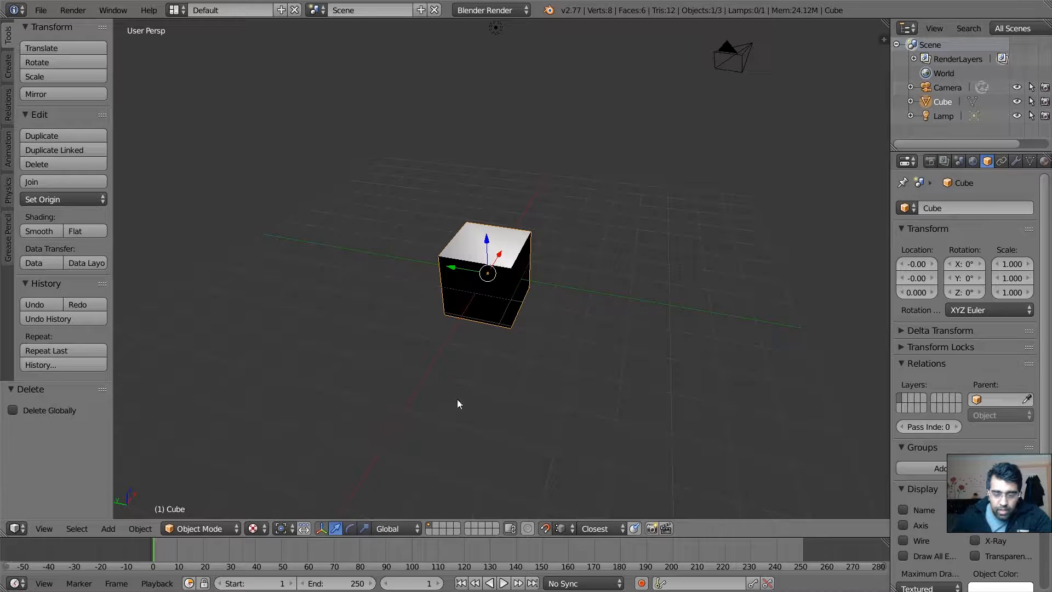
{"action": "left_click", "coordinate": [34, 528]}
{"action": "left_click", "coordinate": [78, 533]}
{"action": "left_click", "coordinate": [106, 532]}
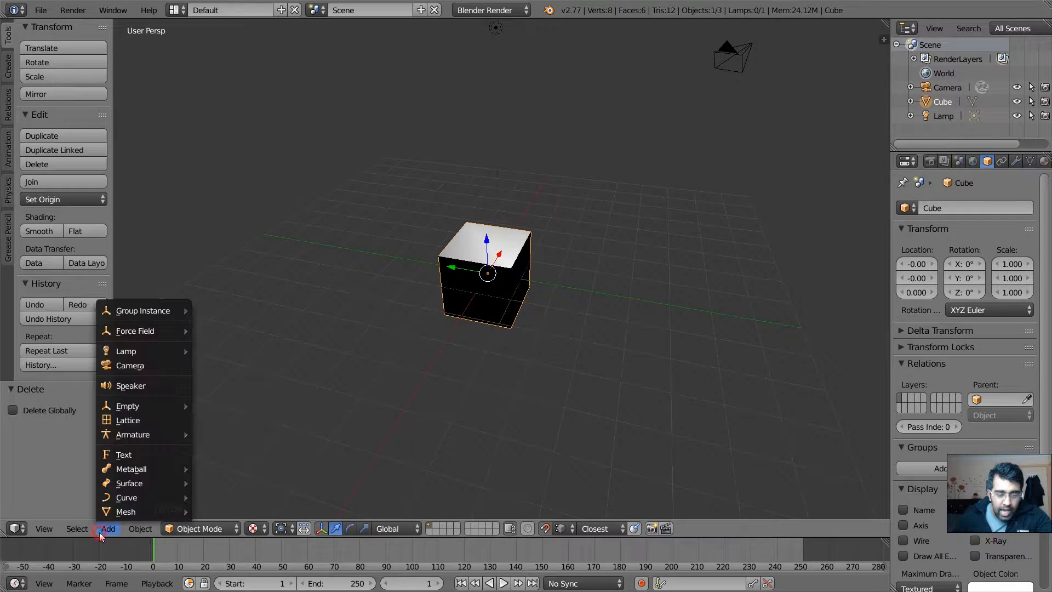
{"action": "left_click", "coordinate": [133, 530]}
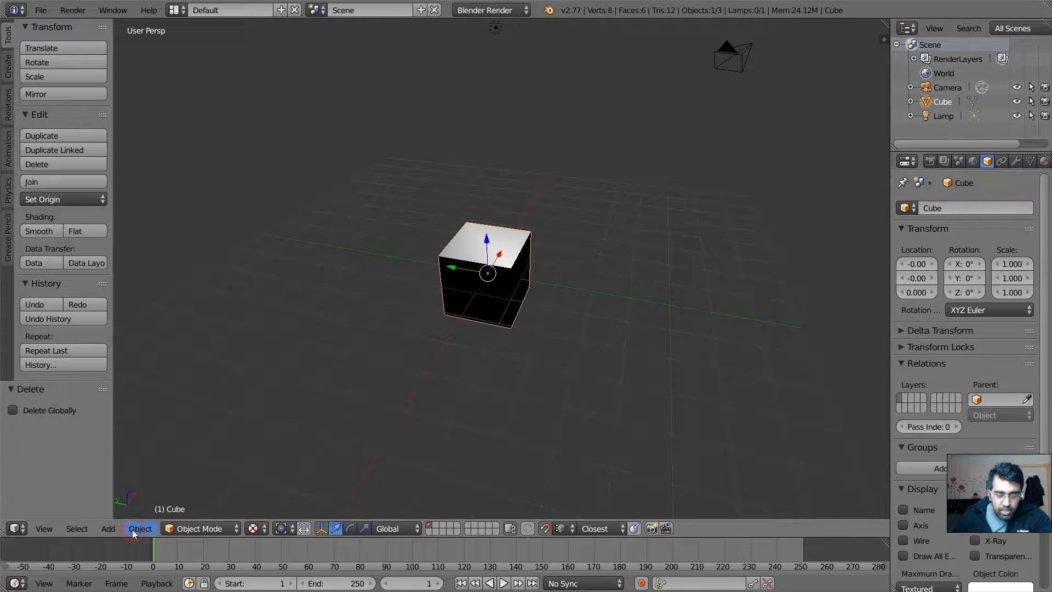
Step: Show the 3D view fullscreen, inspect the cube from another side, and restore the normal layout
{"action": "left_click", "coordinate": [38, 531]}
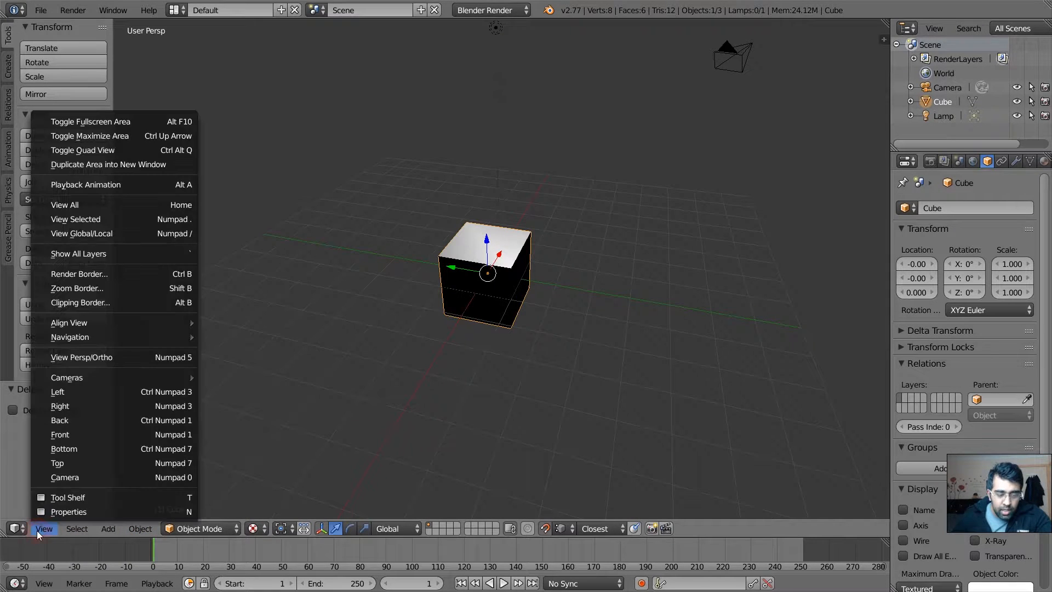
{"action": "left_click", "coordinate": [107, 123]}
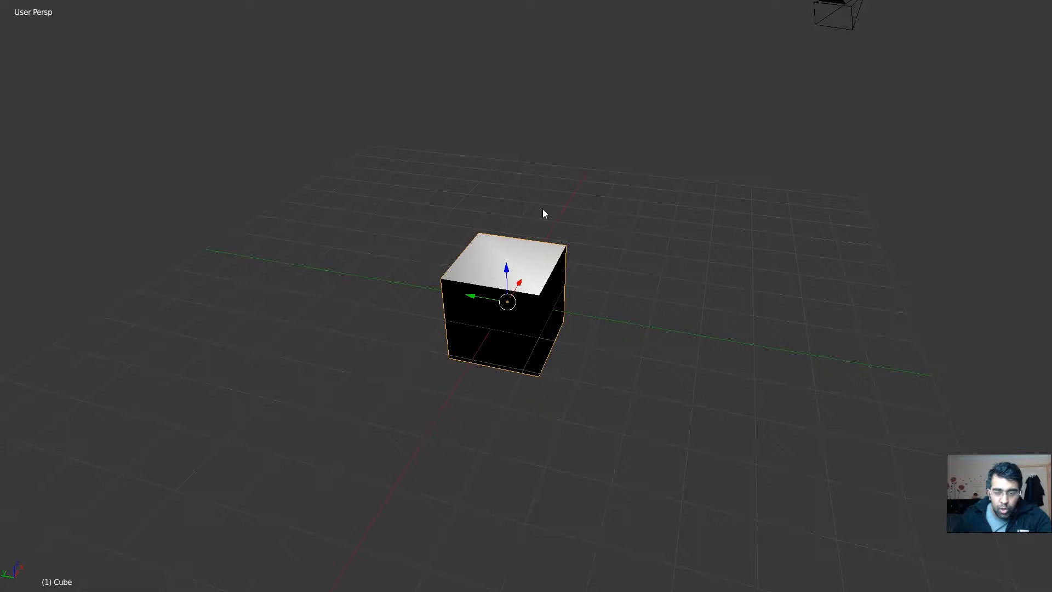
{"action": "middle_click_drag", "start_coordinate": [633, 334], "coordinate": [539, 316]}
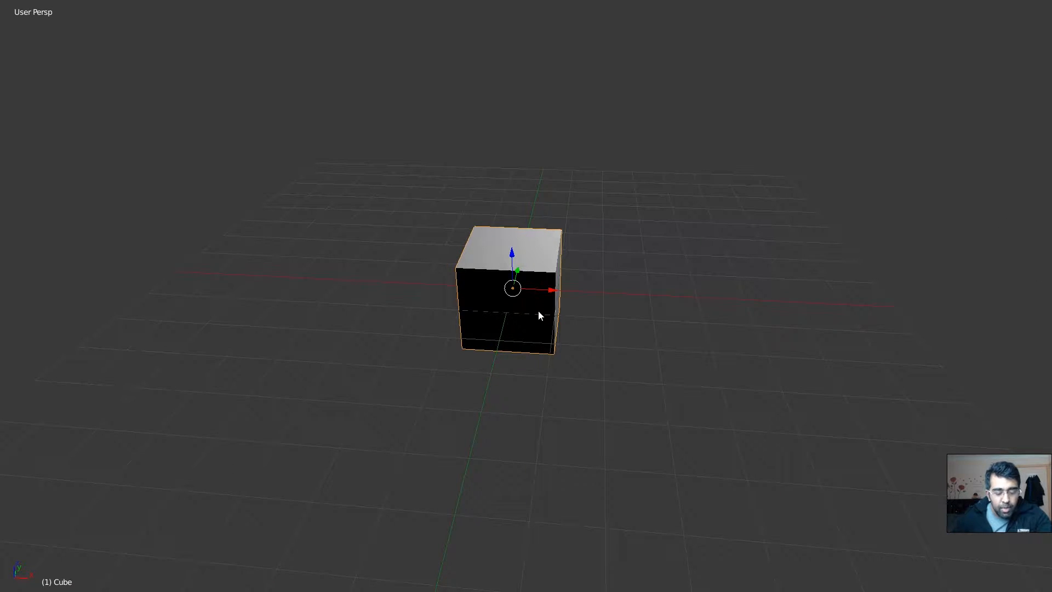
{"action": "key", "text": "alt+F10"}
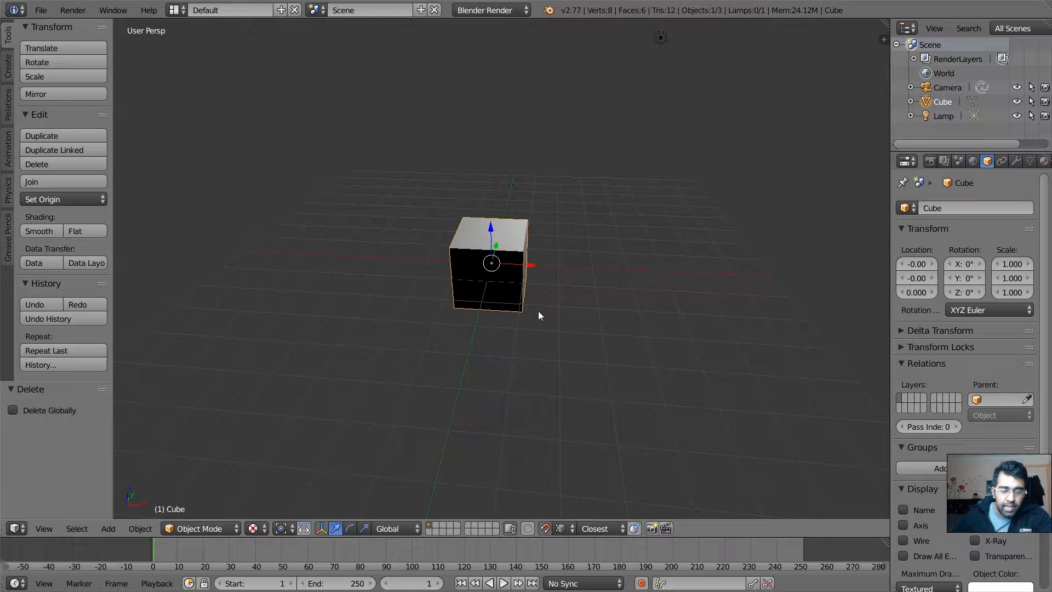
Step: Split the 3D view into a quad view and place the 3D cursor above the cube in the front and right views
{"action": "left_click", "coordinate": [48, 530]}
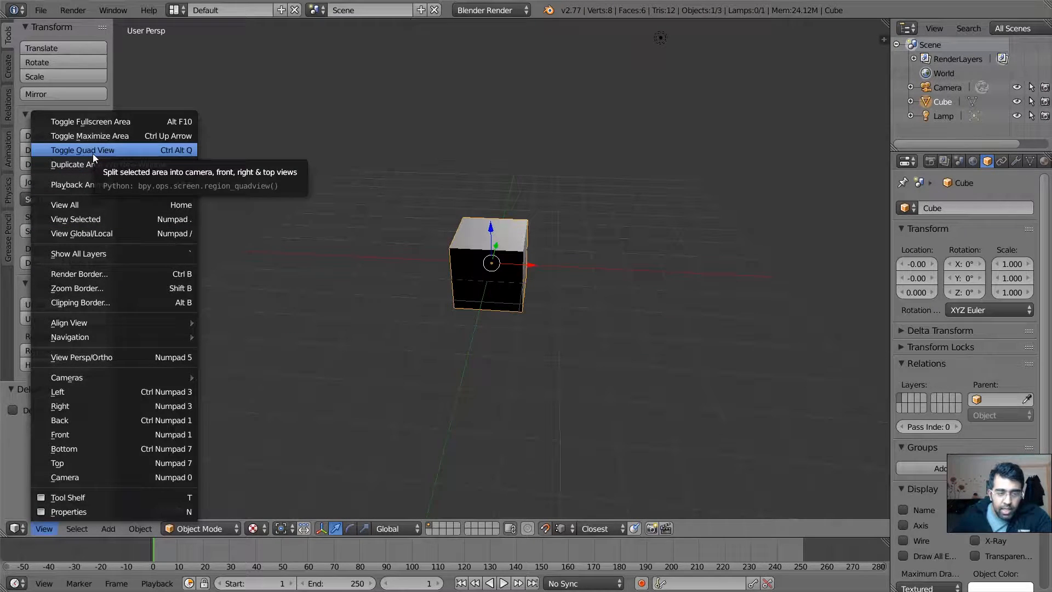
{"action": "left_click", "coordinate": [166, 150]}
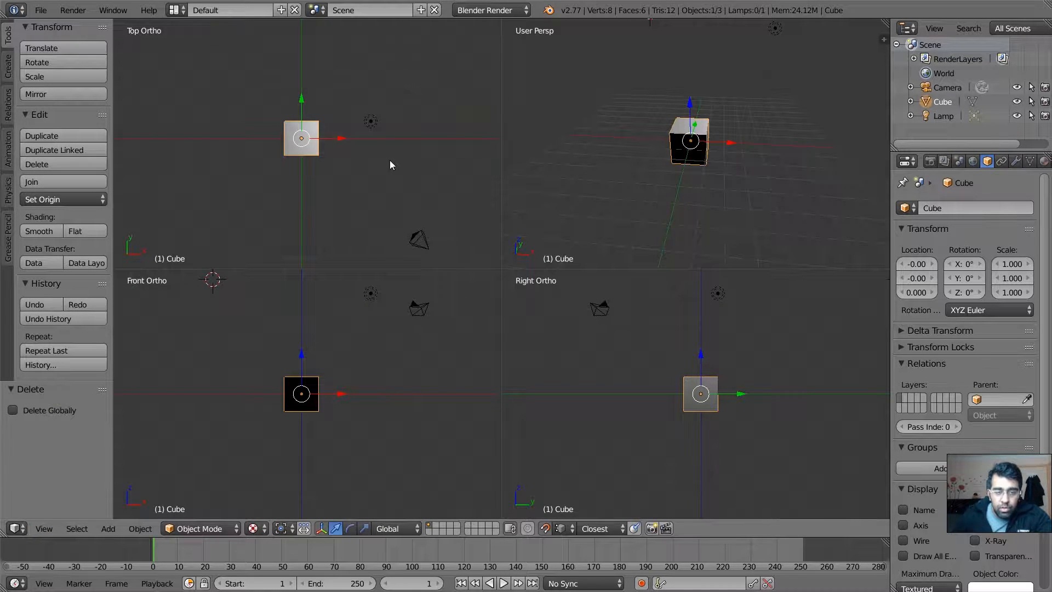
{"action": "left_click", "coordinate": [315, 343]}
{"action": "left_click", "coordinate": [627, 344]}
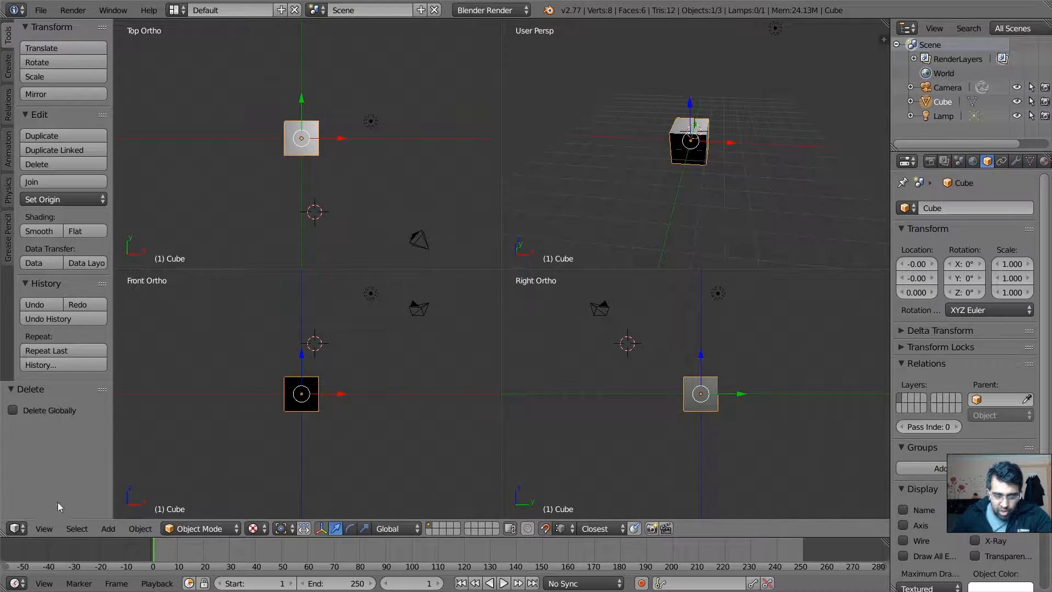
Step: Turn off the quad view to return to the single perspective view of the cube
{"action": "left_click", "coordinate": [44, 528]}
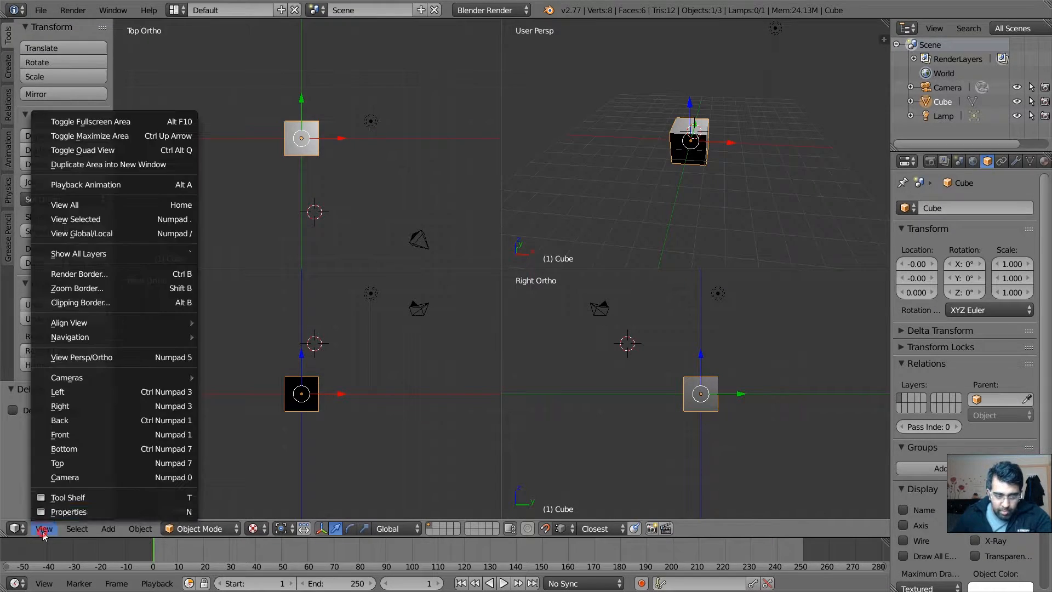
{"action": "left_click", "coordinate": [90, 152]}
{"action": "middle_click_drag", "start_coordinate": [475, 220], "coordinate": [589, 294]}
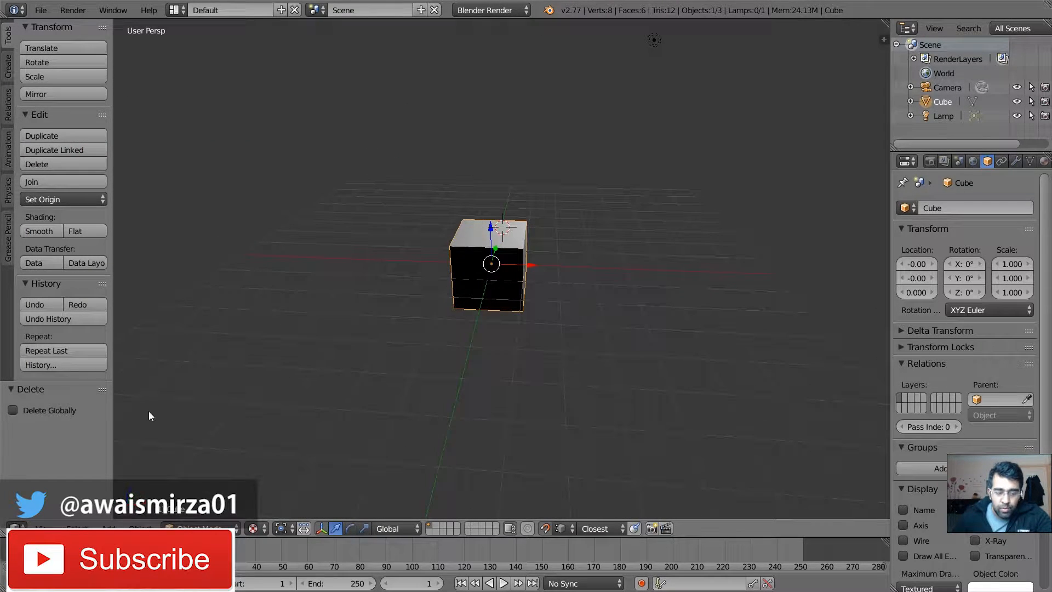
Step: Switch the 3D view to the right-side view of the cube
{"action": "left_click", "coordinate": [44, 529]}
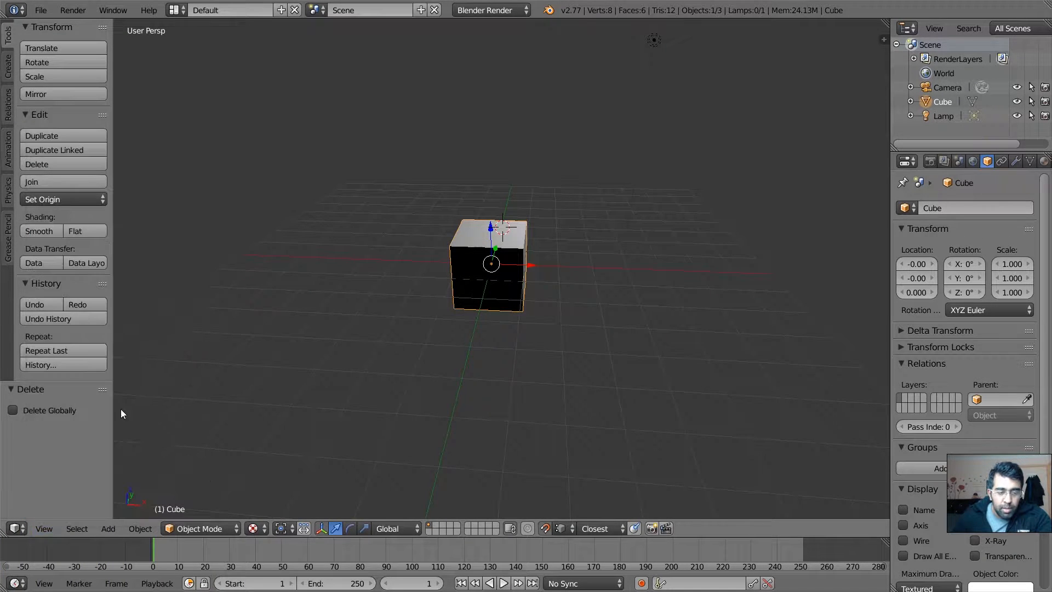
{"action": "left_click", "coordinate": [43, 529]}
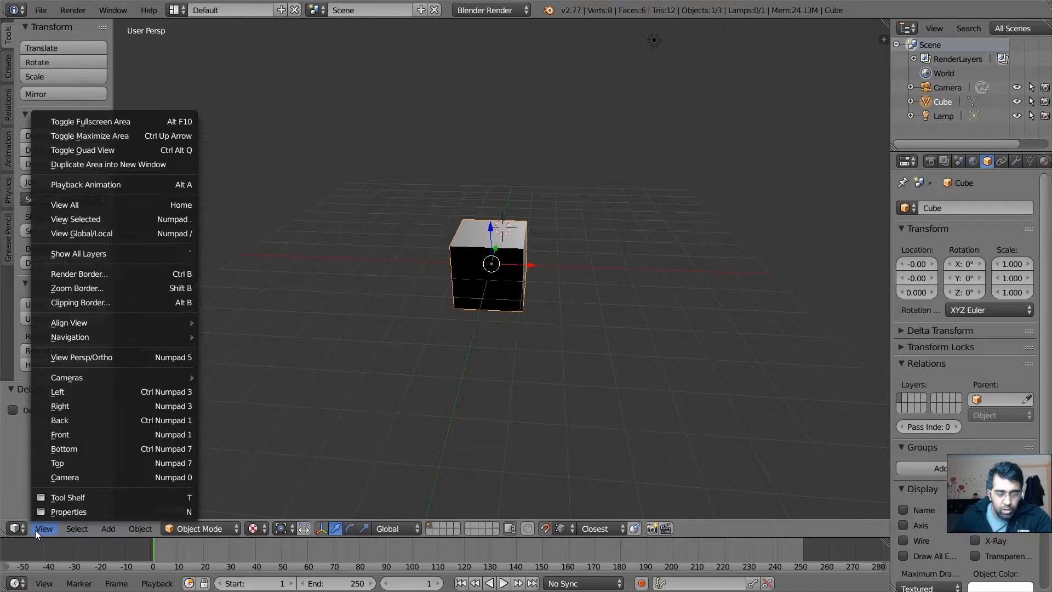
{"action": "mouse_move", "coordinate": [76, 529]}
{"action": "key", "text": "KP_3"}
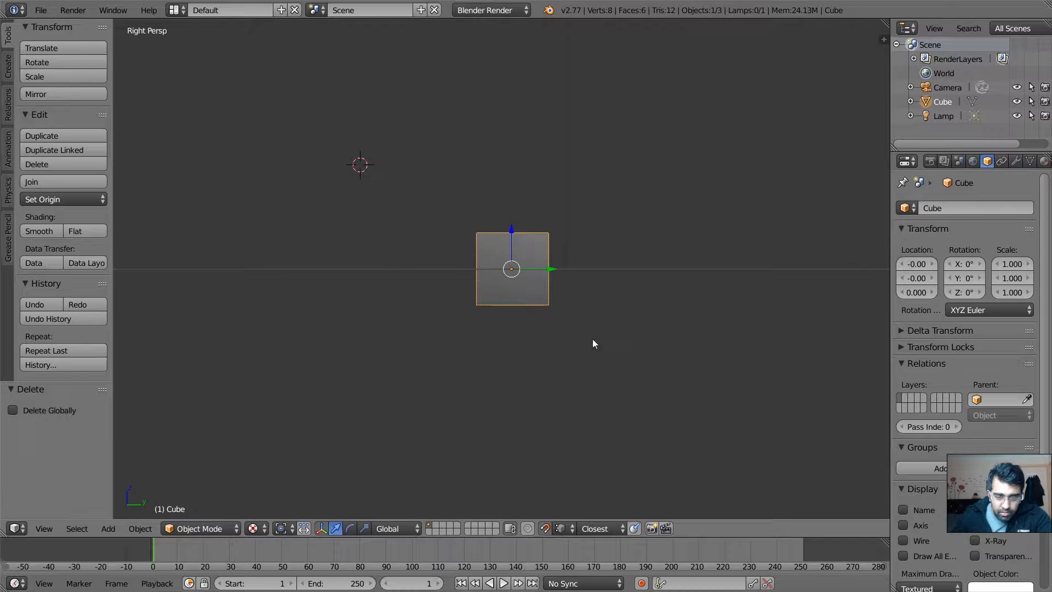
Step: Place the 3D cursor beside the cube near its base, and toggle the right view to orthographic and back to perspective
{"action": "left_click", "coordinate": [44, 528]}
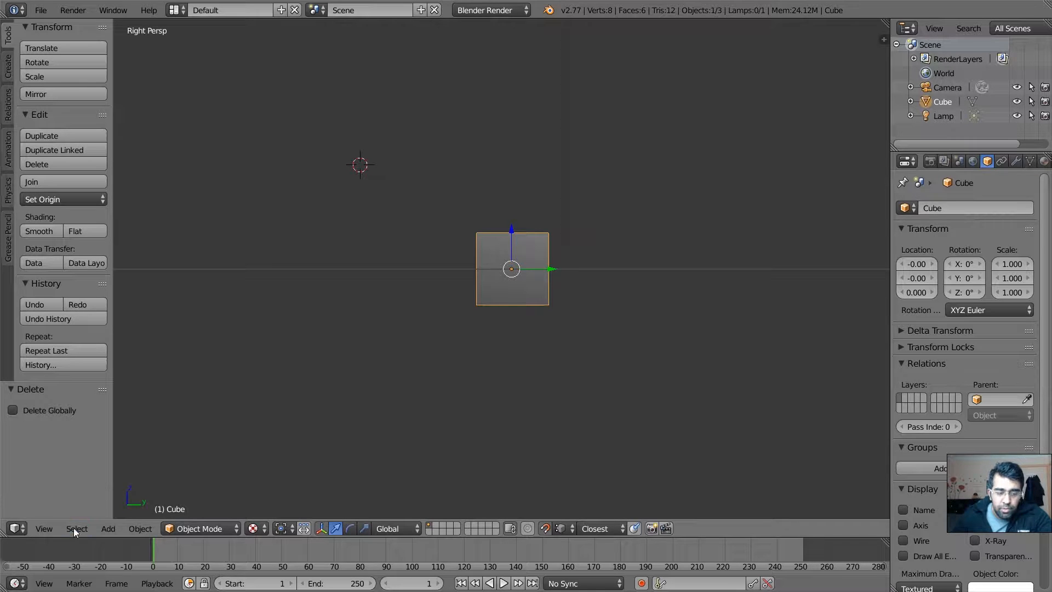
{"action": "left_click", "coordinate": [45, 528]}
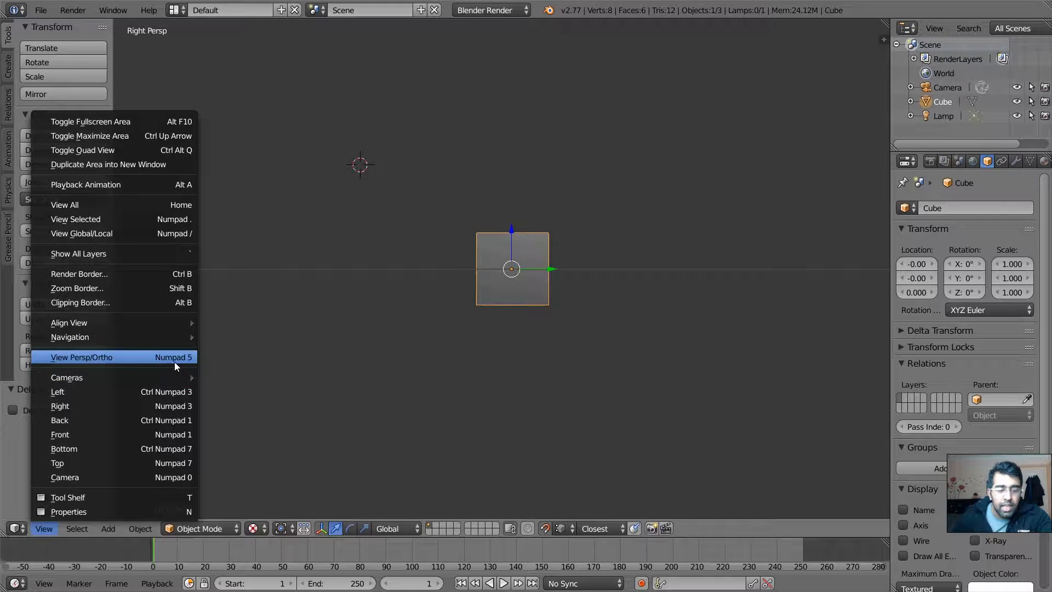
{"action": "left_click", "coordinate": [426, 307]}
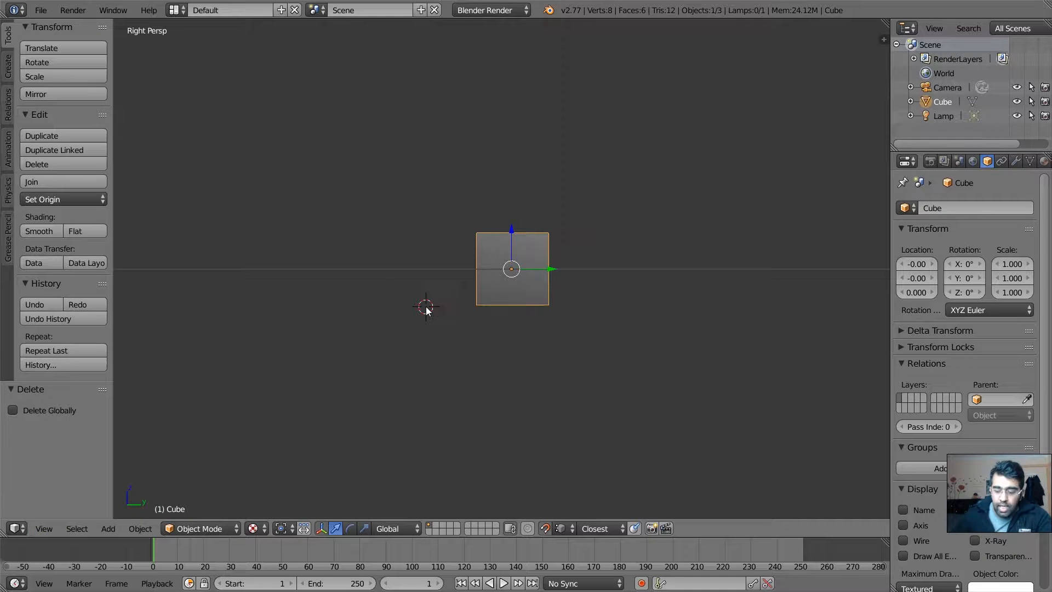
{"action": "key", "text": "KP_5"}
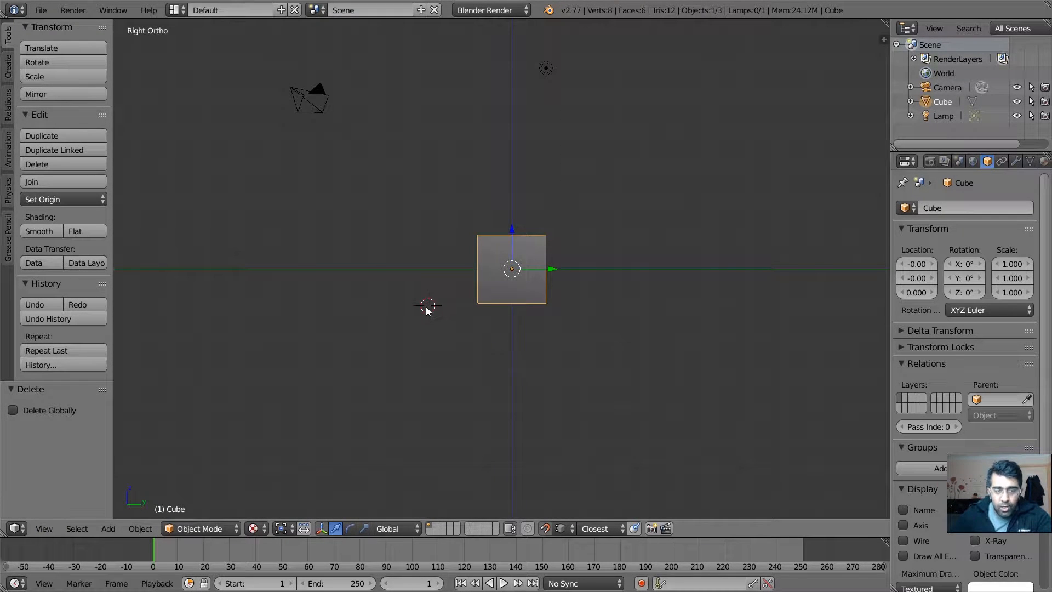
{"action": "key", "text": "KP_5"}
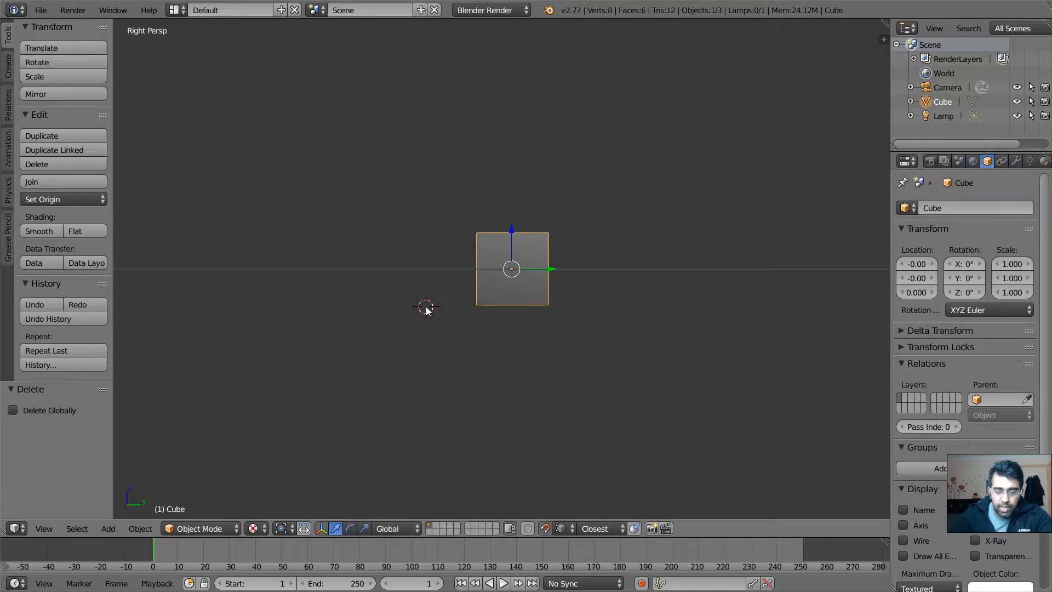
Step: View the cube from several angles and examine the commands available for selecting, adding and editing objects
{"action": "middle_click_drag", "start_coordinate": [429, 298], "coordinate": [447, 318]}
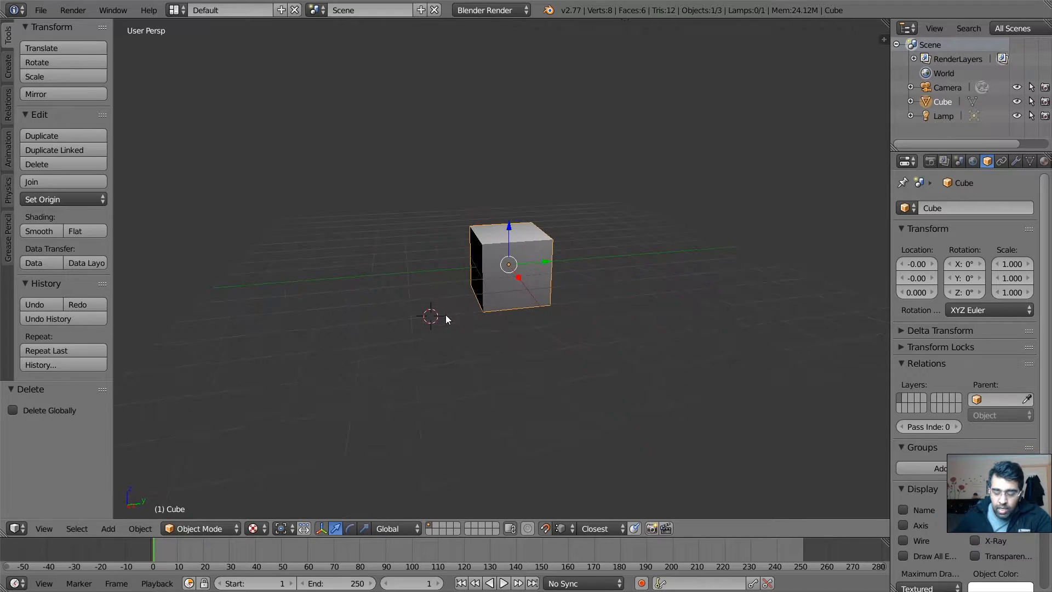
{"action": "middle_click_drag", "start_coordinate": [586, 228], "coordinate": [476, 296]}
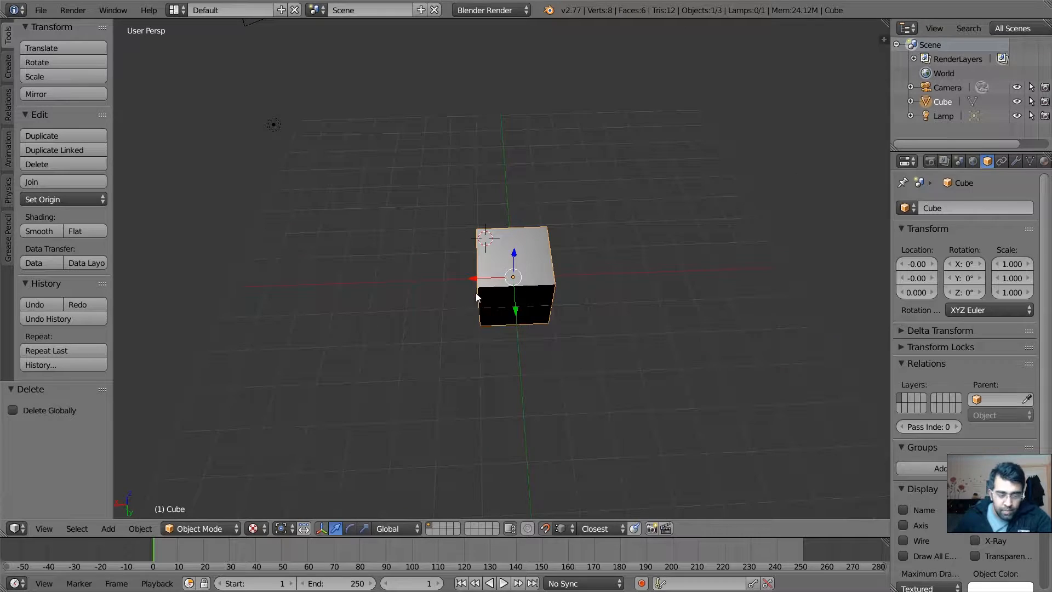
{"action": "left_click", "coordinate": [80, 529]}
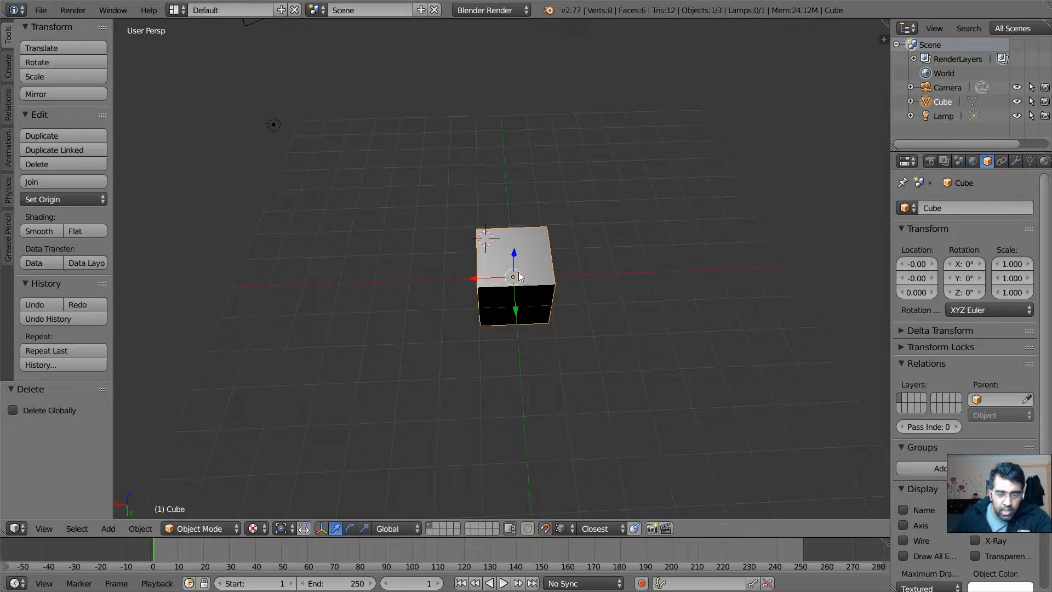
{"action": "middle_click_drag", "start_coordinate": [563, 303], "coordinate": [476, 251]}
{"action": "left_click", "coordinate": [76, 534]}
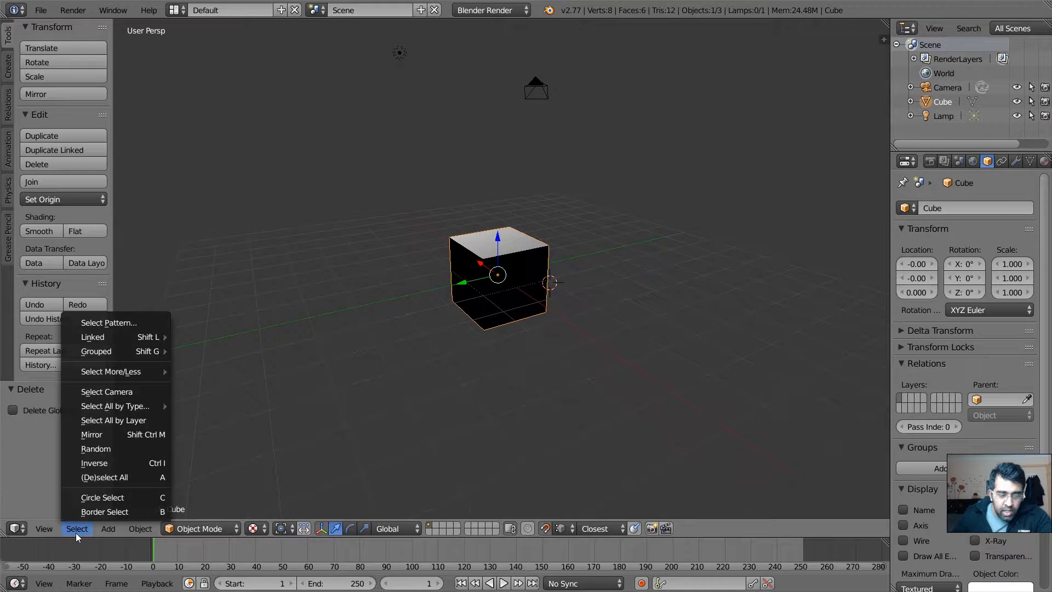
{"action": "left_click", "coordinate": [75, 533]}
{"action": "left_click", "coordinate": [77, 528]}
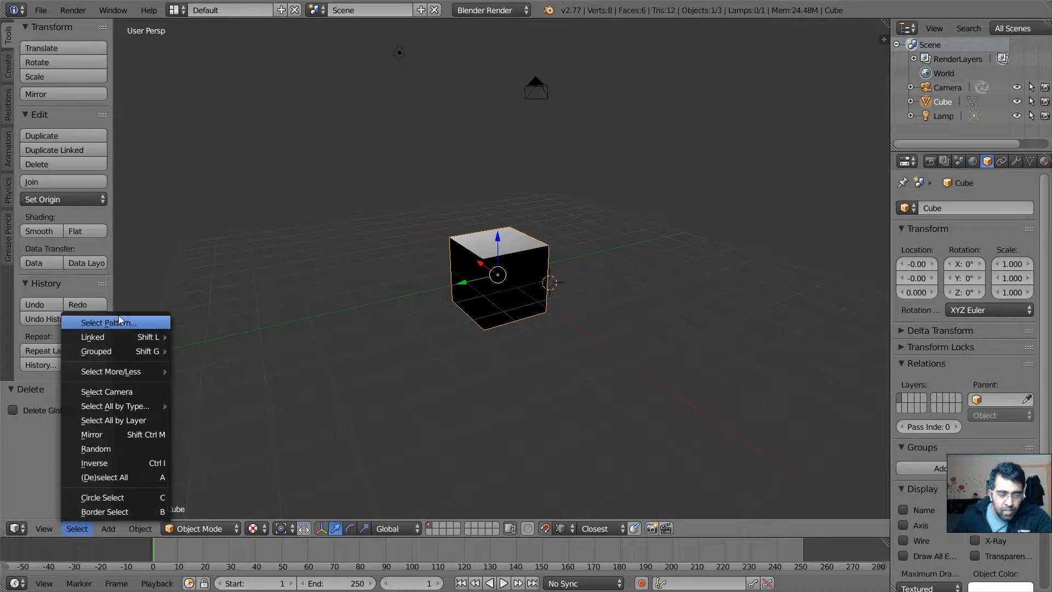
{"action": "mouse_move", "coordinate": [143, 373]}
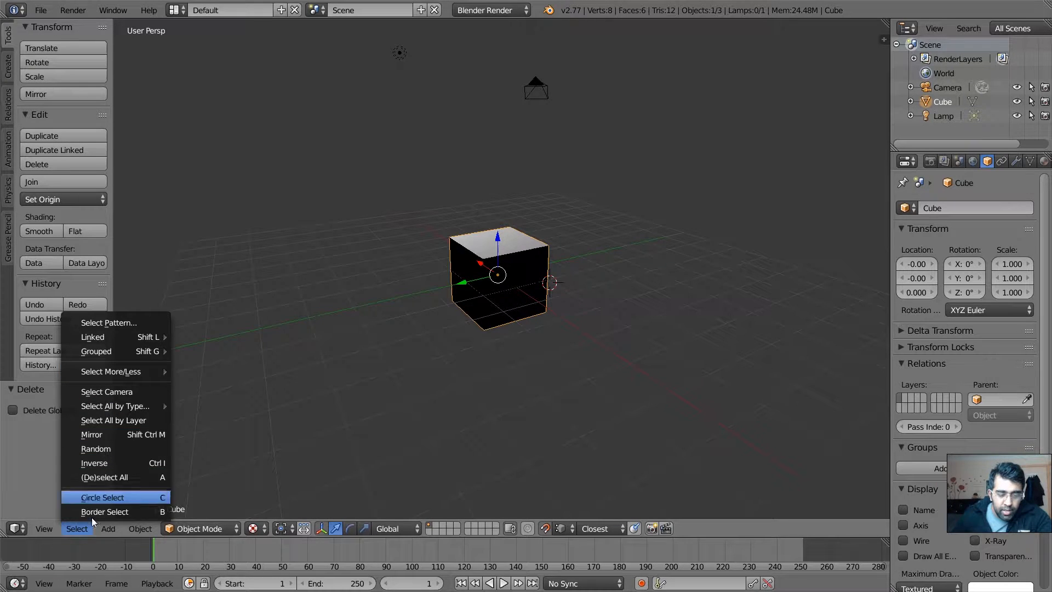
{"action": "mouse_move", "coordinate": [121, 531]}
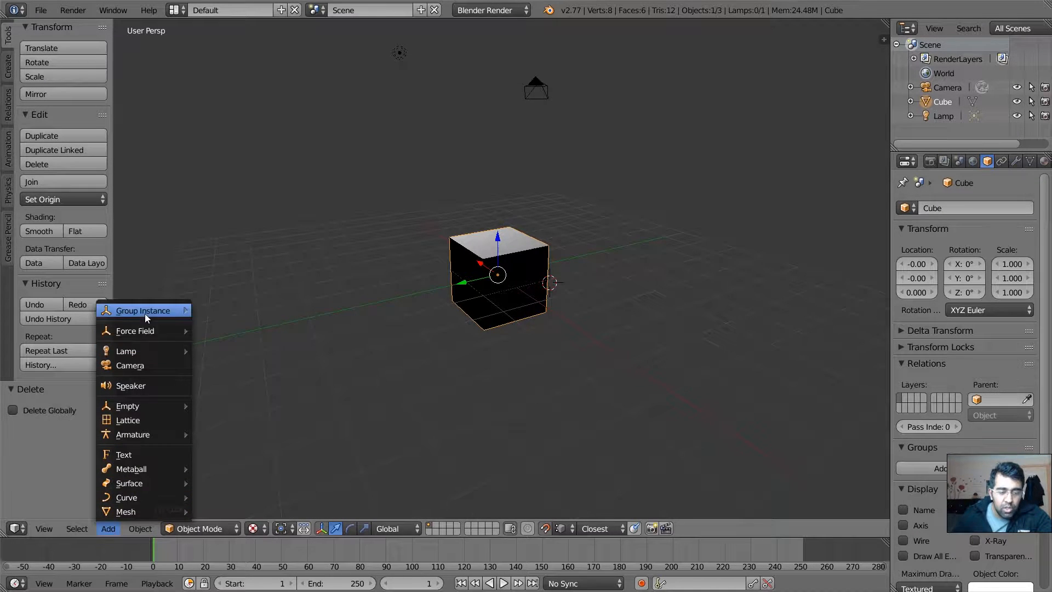
{"action": "mouse_move", "coordinate": [126, 430]}
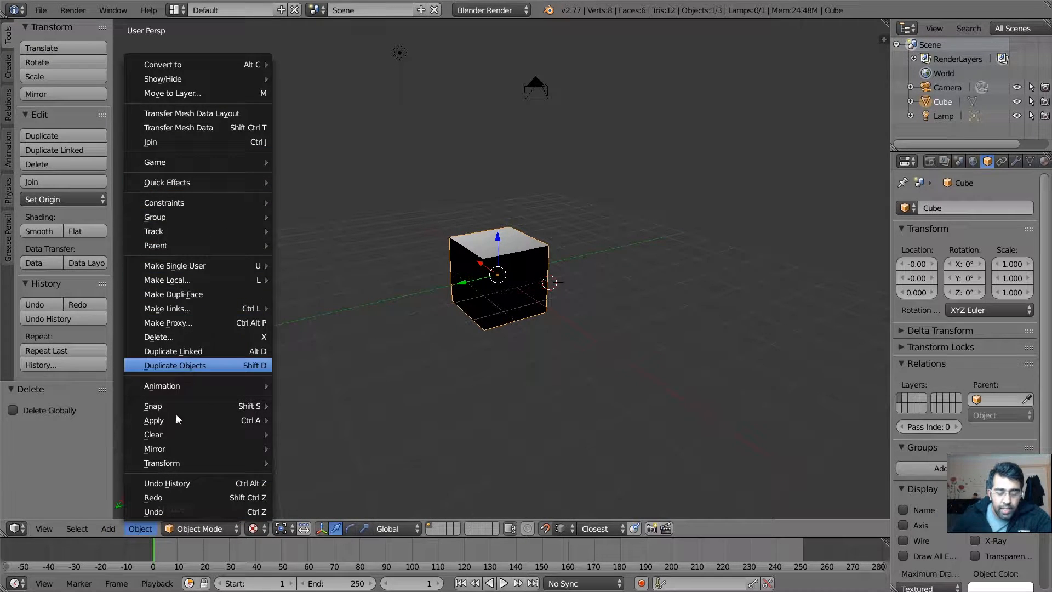
Step: Examine the list of interaction modes and the commands available for the cube, keeping Object Mode
{"action": "left_click", "coordinate": [222, 534]}
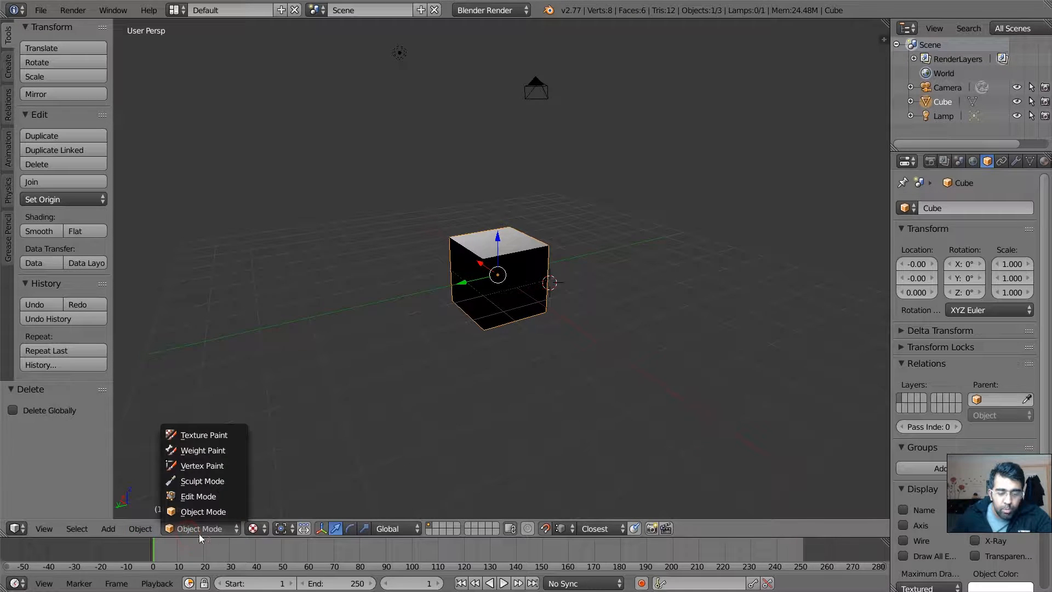
{"action": "left_click", "coordinate": [204, 513]}
{"action": "left_click", "coordinate": [141, 529]}
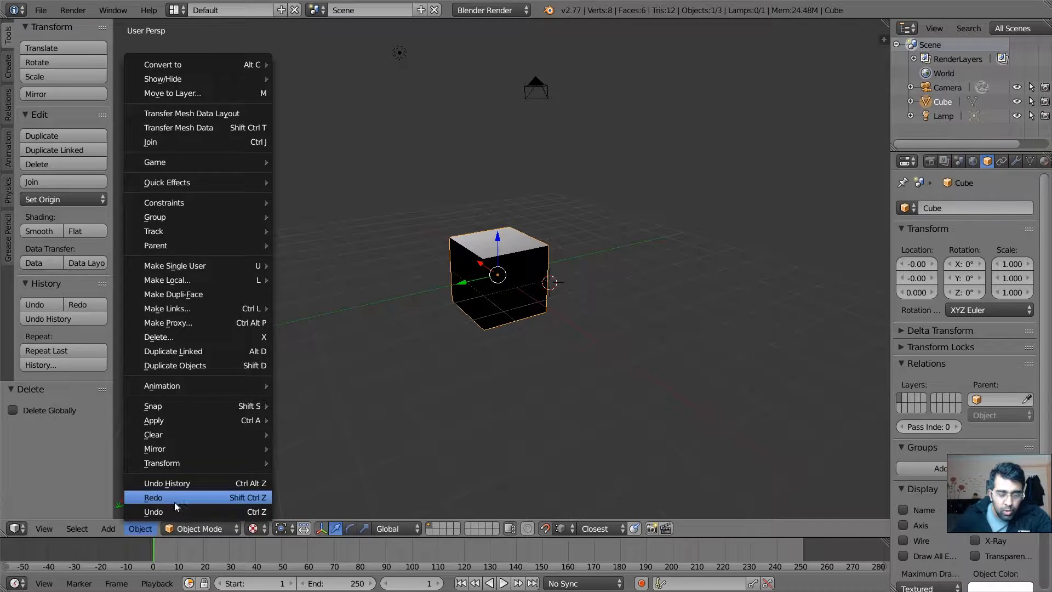
{"action": "mouse_move", "coordinate": [186, 463]}
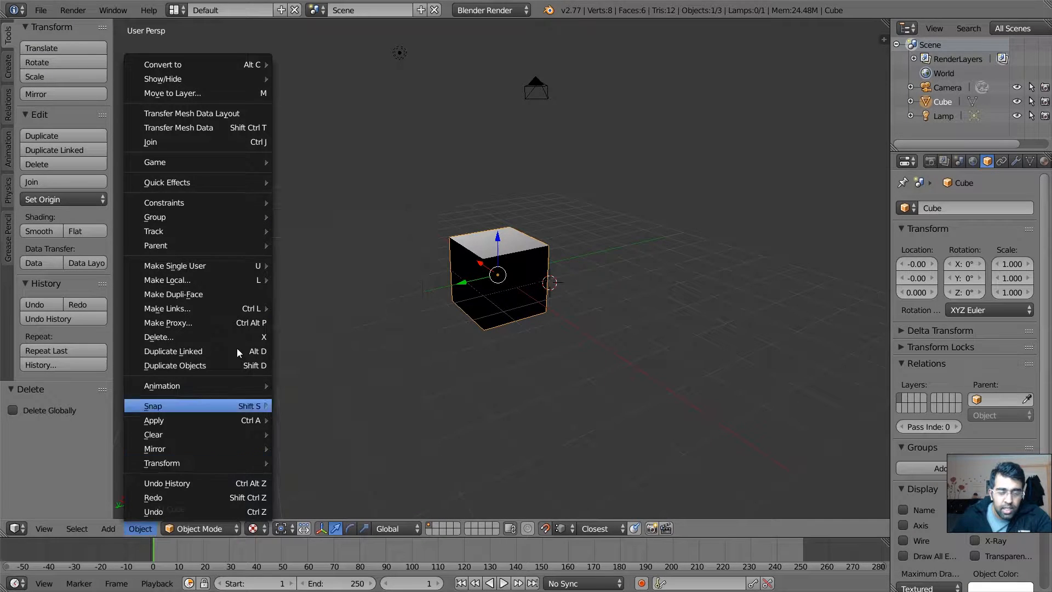
{"action": "left_click", "coordinate": [151, 530]}
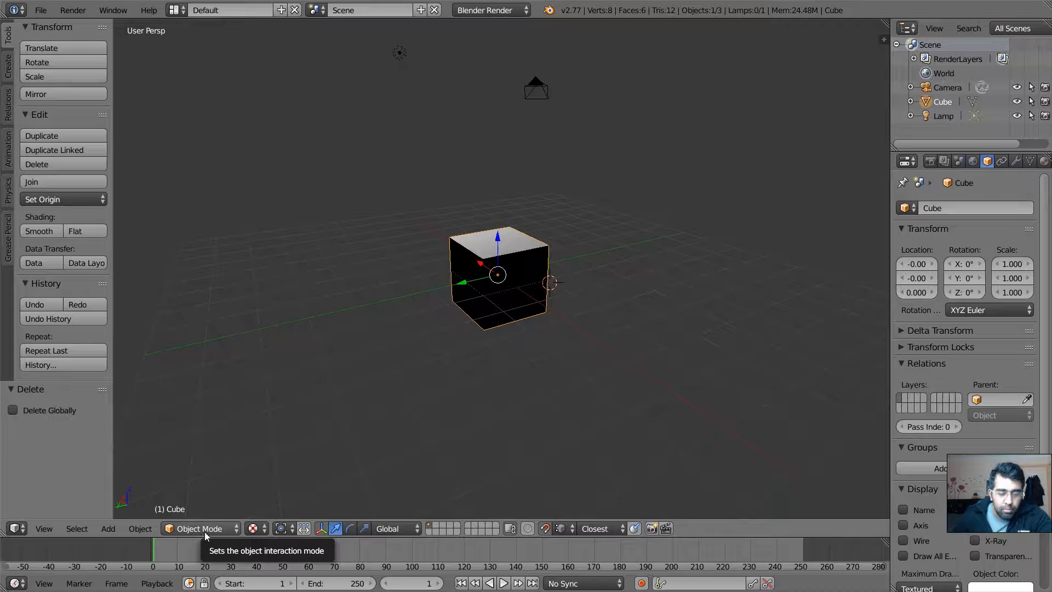
Step: Enter Edit Mode on the cube to look through the mesh tools, and return to Object Mode
{"action": "left_click", "coordinate": [215, 528]}
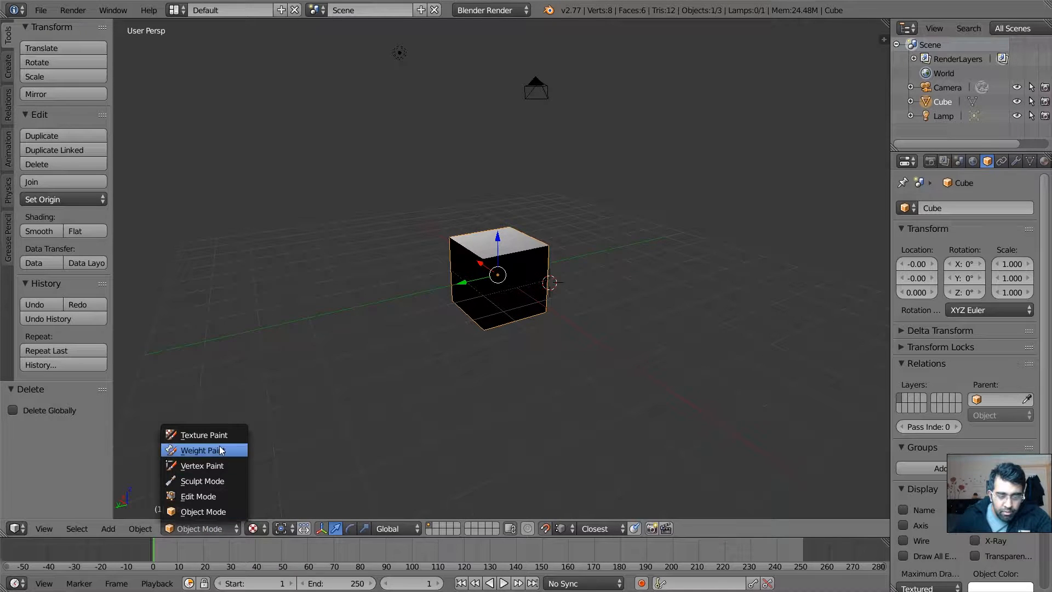
{"action": "left_click", "coordinate": [196, 499]}
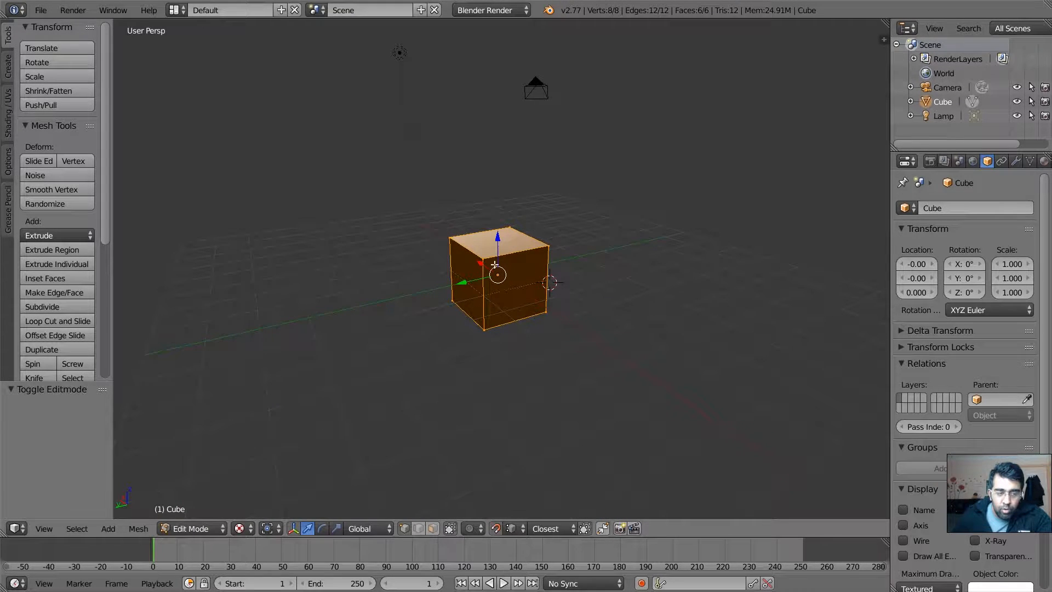
{"action": "scroll", "coordinate": [62, 300], "scroll_direction": "down", "scroll_amount": 5}
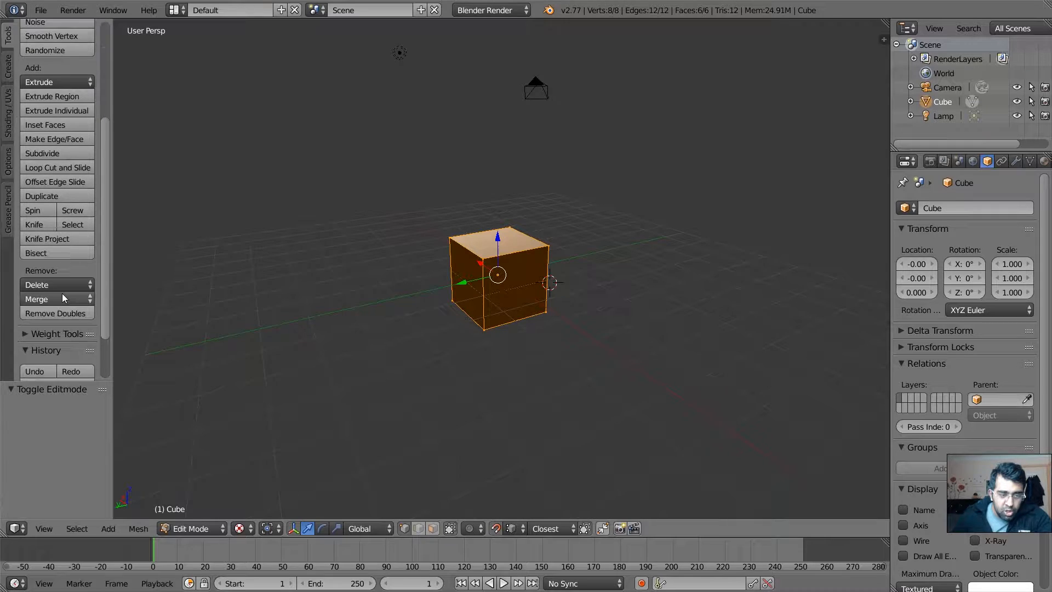
{"action": "scroll", "coordinate": [61, 293], "scroll_direction": "down", "scroll_amount": 2}
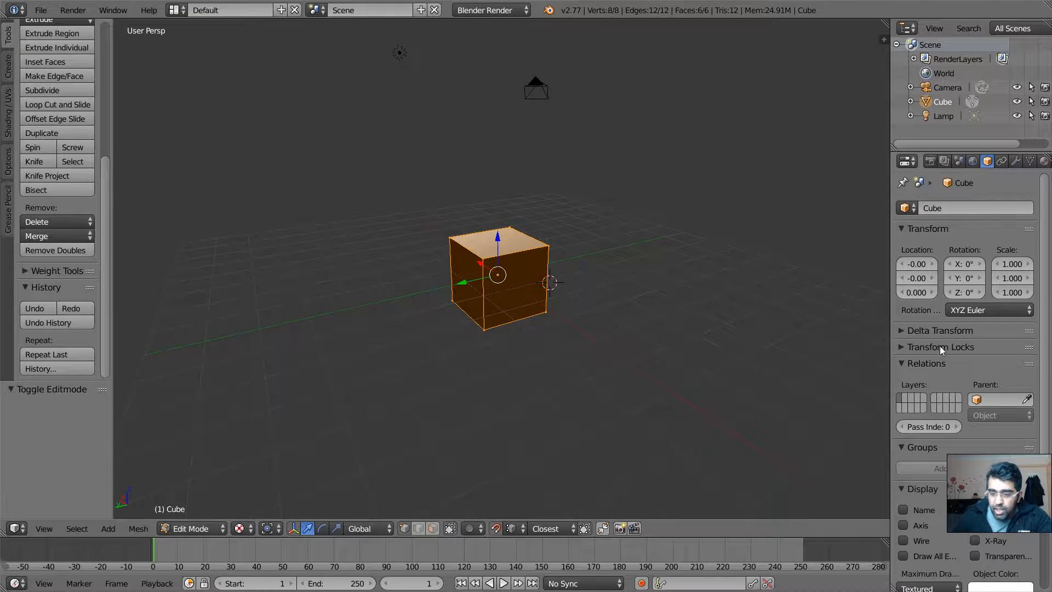
{"action": "scroll", "coordinate": [31, 121], "scroll_direction": "up", "scroll_amount": 7}
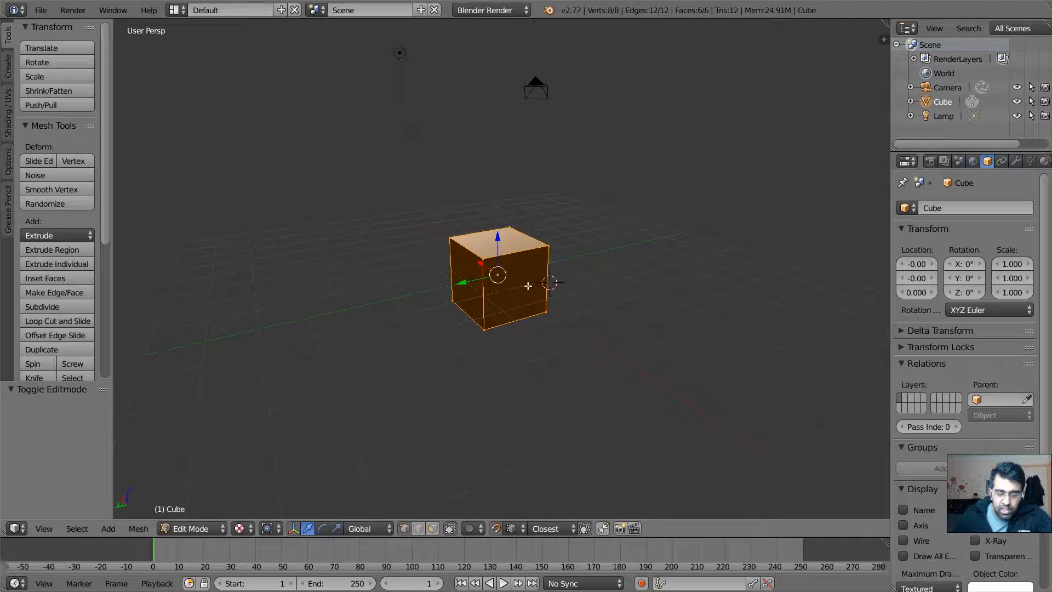
{"action": "left_click", "coordinate": [208, 528]}
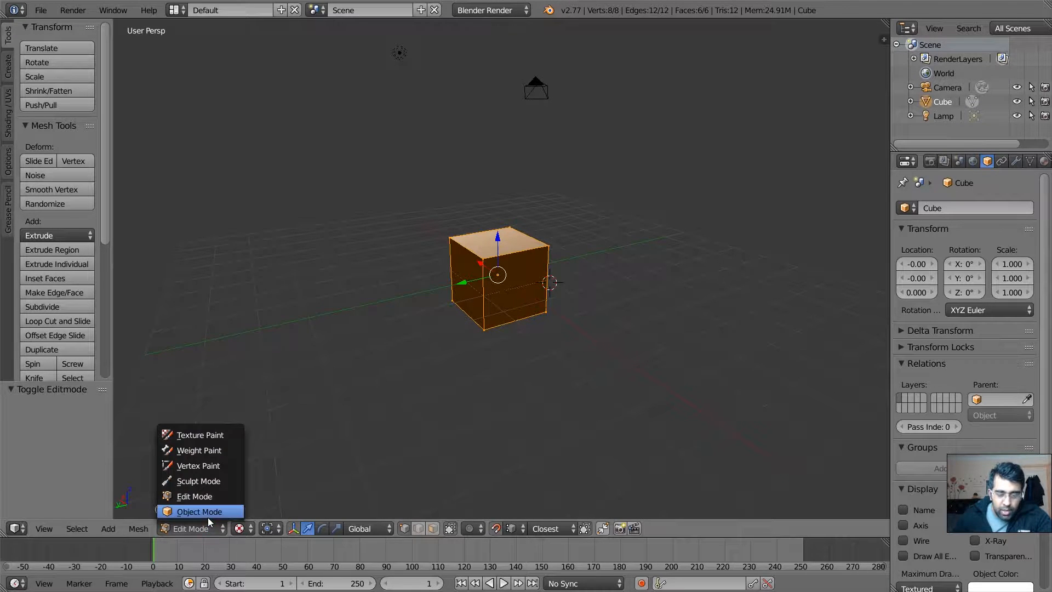
{"action": "left_click", "coordinate": [208, 514]}
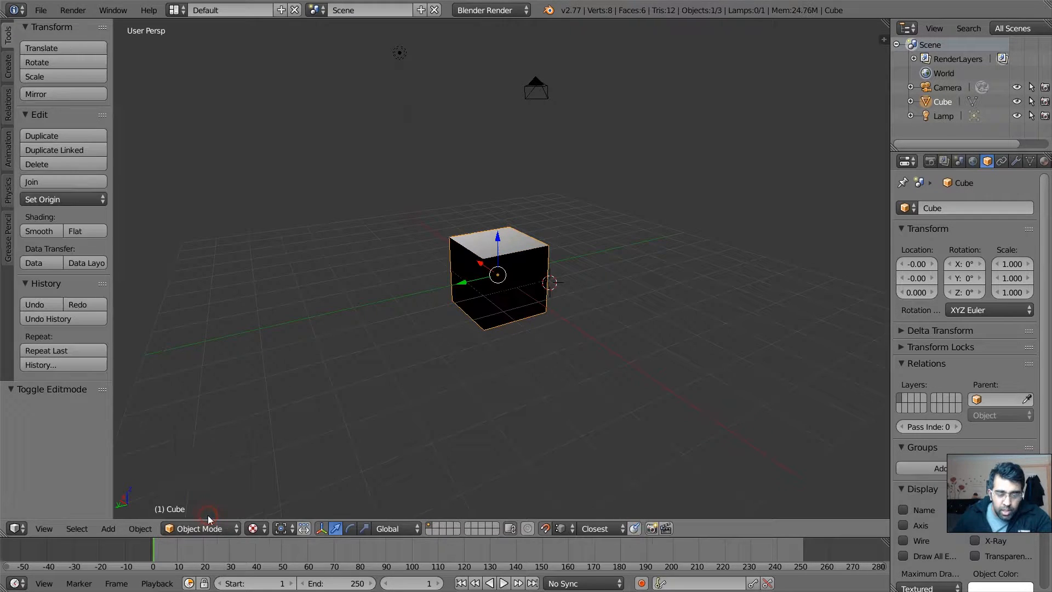
Step: Examine the viewport shading choices and view the cube's dark and lit sides in the current shading
{"action": "left_click", "coordinate": [252, 530]}
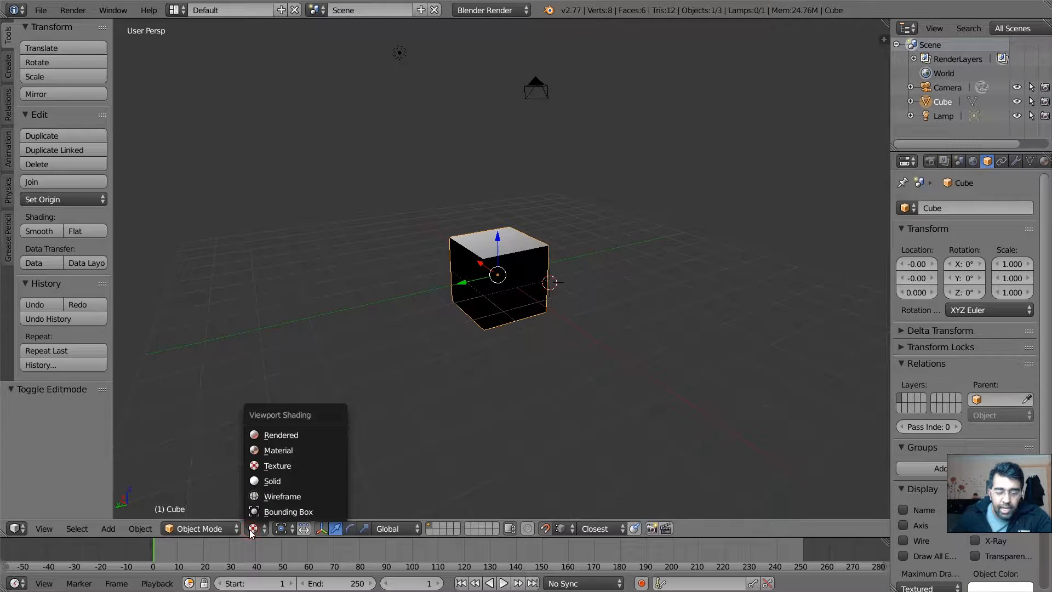
{"action": "scroll", "coordinate": [501, 282], "scroll_direction": "up", "scroll_amount": 3}
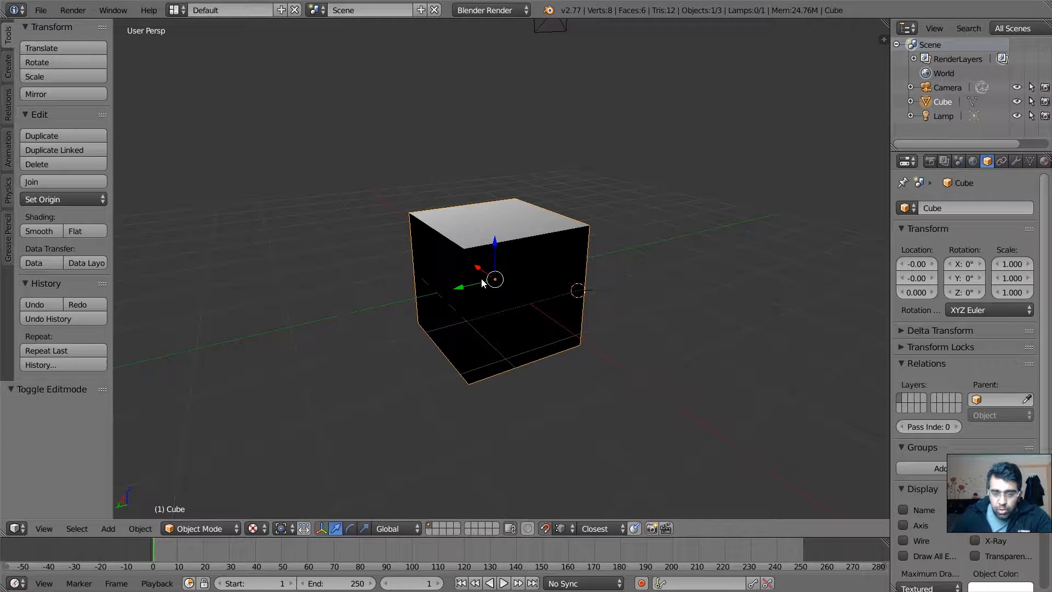
{"action": "scroll", "coordinate": [499, 290], "scroll_direction": "up", "scroll_amount": 3}
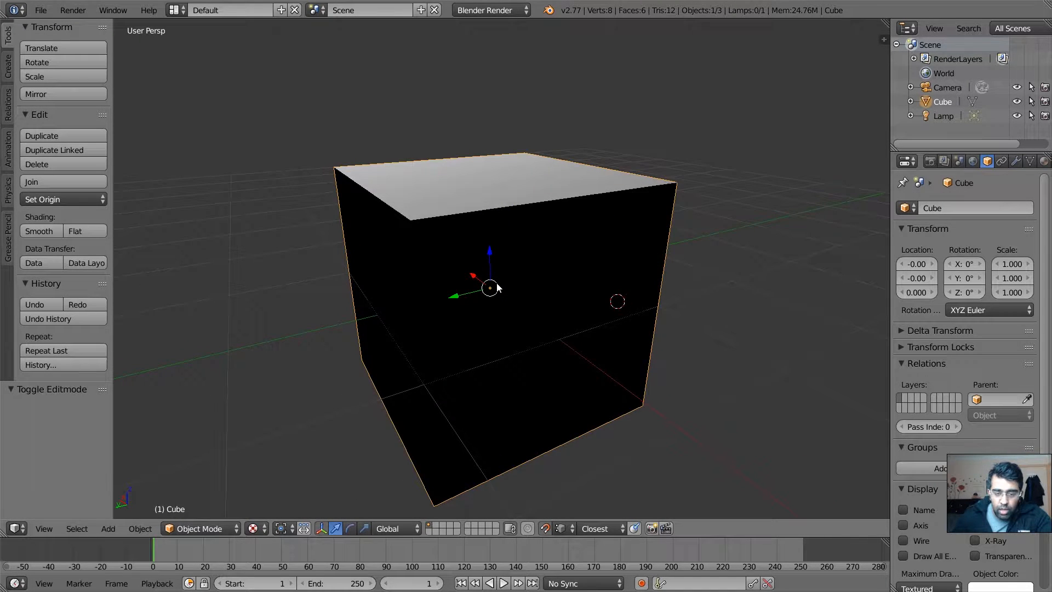
{"action": "scroll", "coordinate": [500, 296], "scroll_direction": "down", "scroll_amount": 2}
{"action": "middle_click_drag", "start_coordinate": [500, 297], "coordinate": [313, 439]}
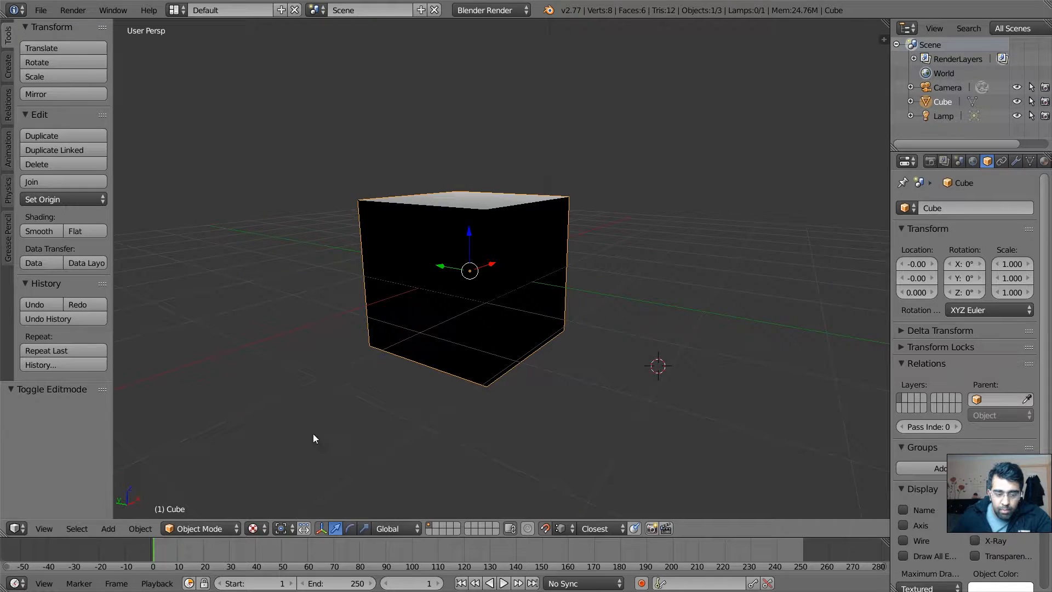
{"action": "left_click", "coordinate": [256, 527]}
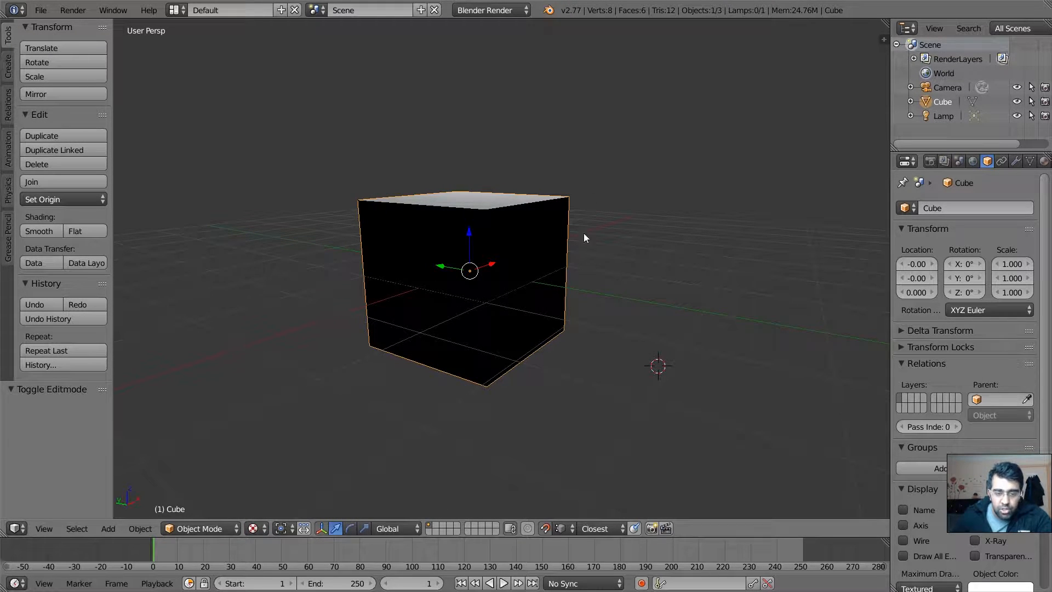
{"action": "middle_click_drag", "start_coordinate": [584, 232], "coordinate": [300, 312]}
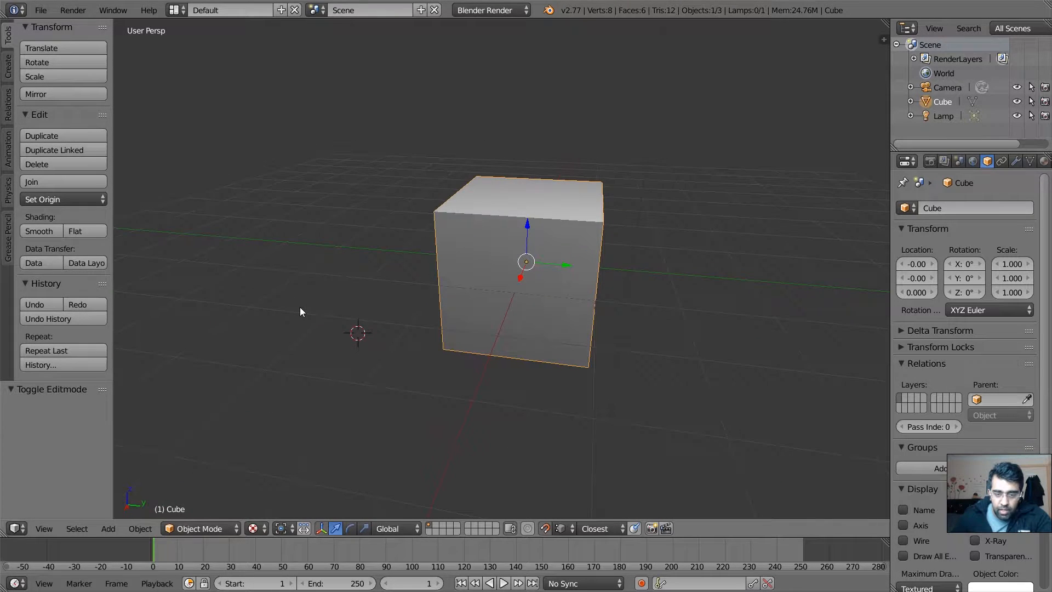
Step: Try the Bounding Box viewport shading on the cube, followed by the Wireframe shading
{"action": "left_click", "coordinate": [246, 529]}
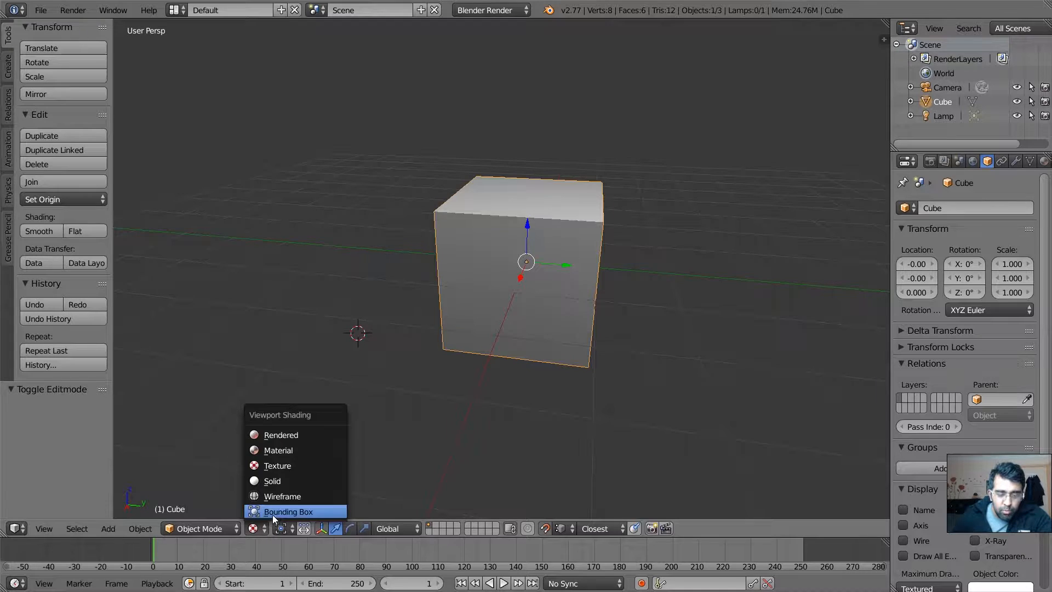
{"action": "left_click", "coordinate": [274, 513]}
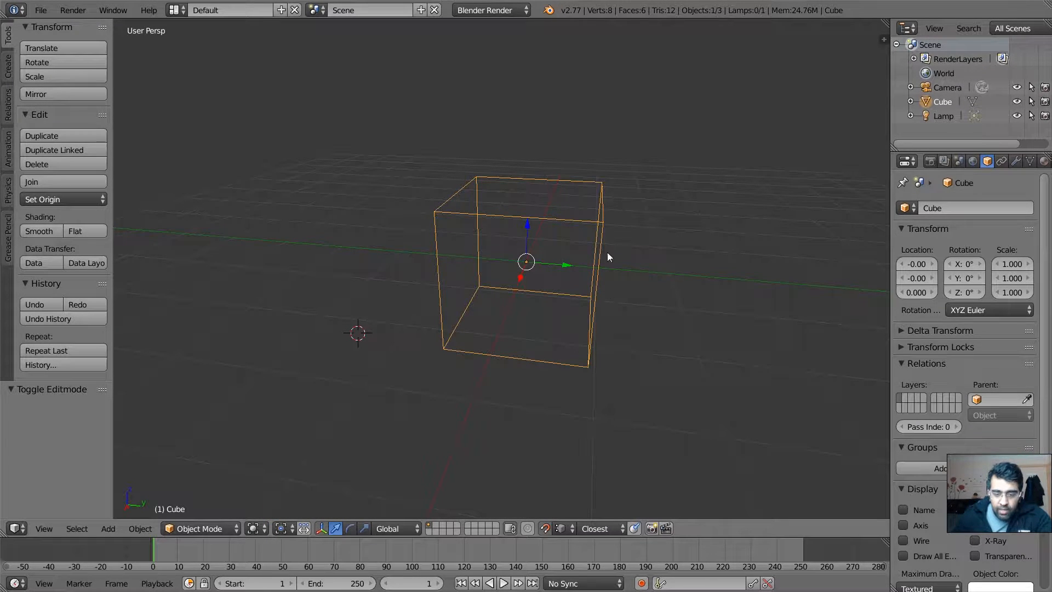
{"action": "middle_click_drag", "start_coordinate": [606, 266], "coordinate": [672, 299]}
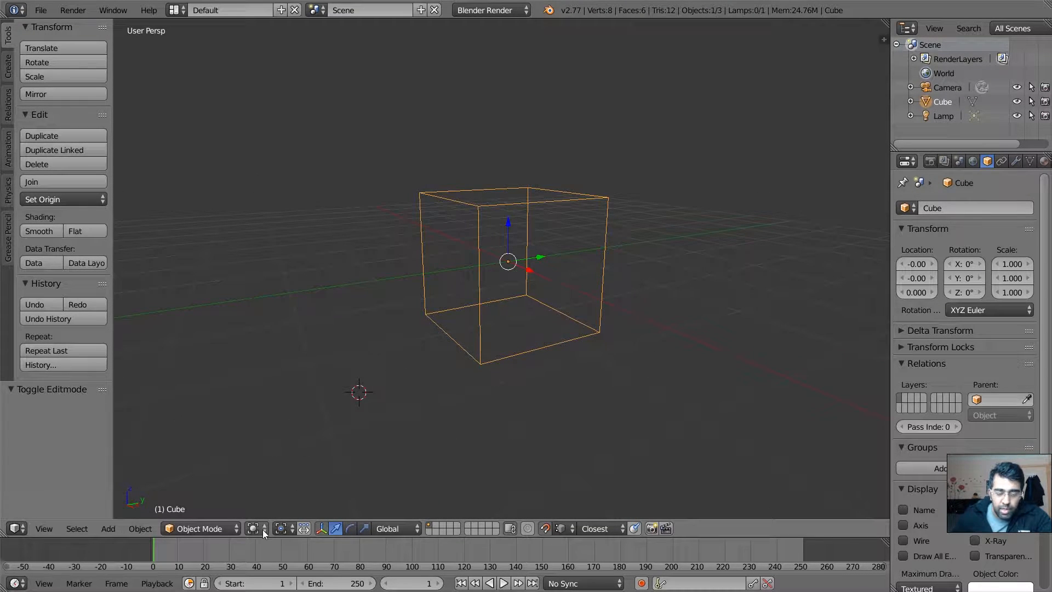
{"action": "left_click", "coordinate": [262, 529]}
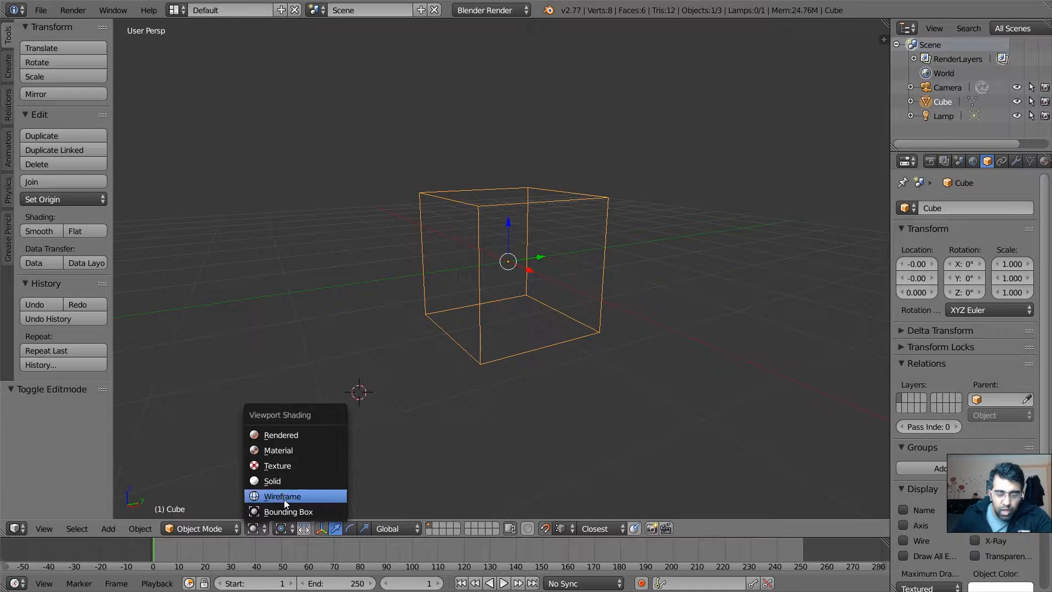
{"action": "left_click", "coordinate": [284, 497]}
Step: Set the viewport shading to Solid and view the cube from slightly higher
{"action": "left_click", "coordinate": [261, 527]}
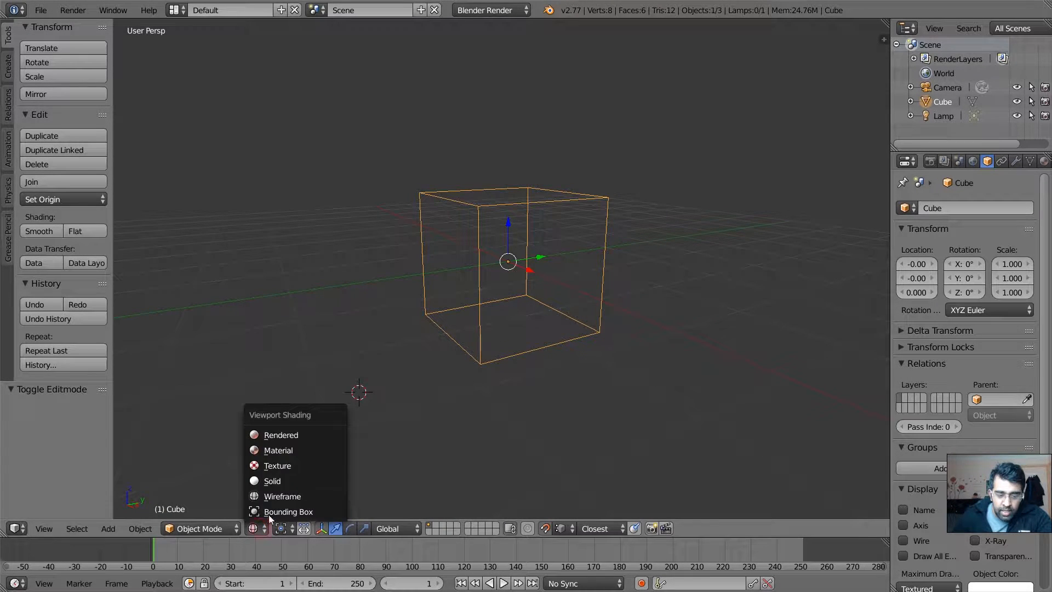
{"action": "left_click", "coordinate": [277, 481]}
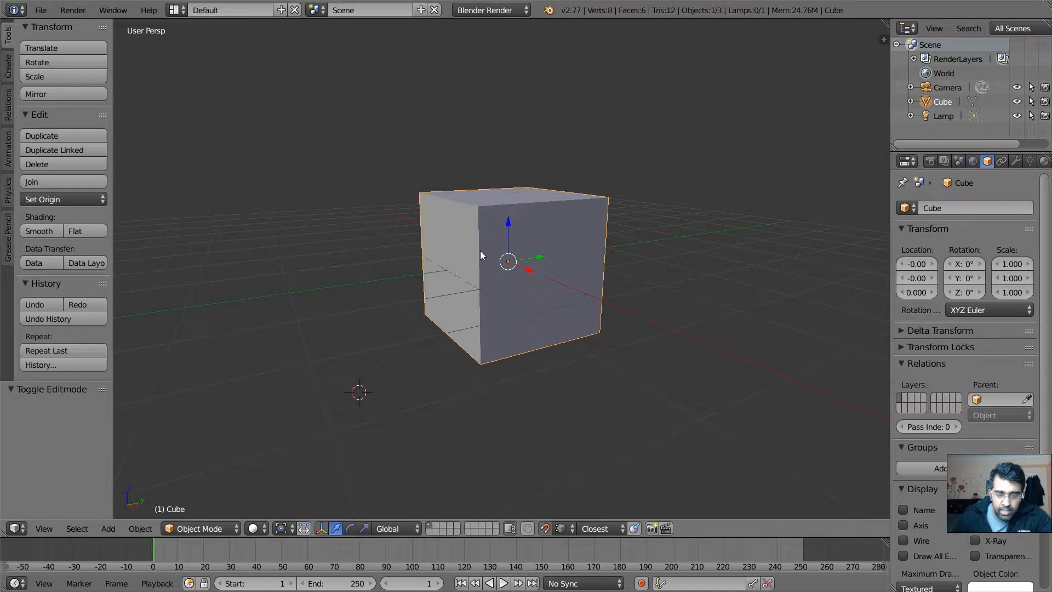
{"action": "middle_click_drag", "start_coordinate": [480, 251], "coordinate": [351, 423]}
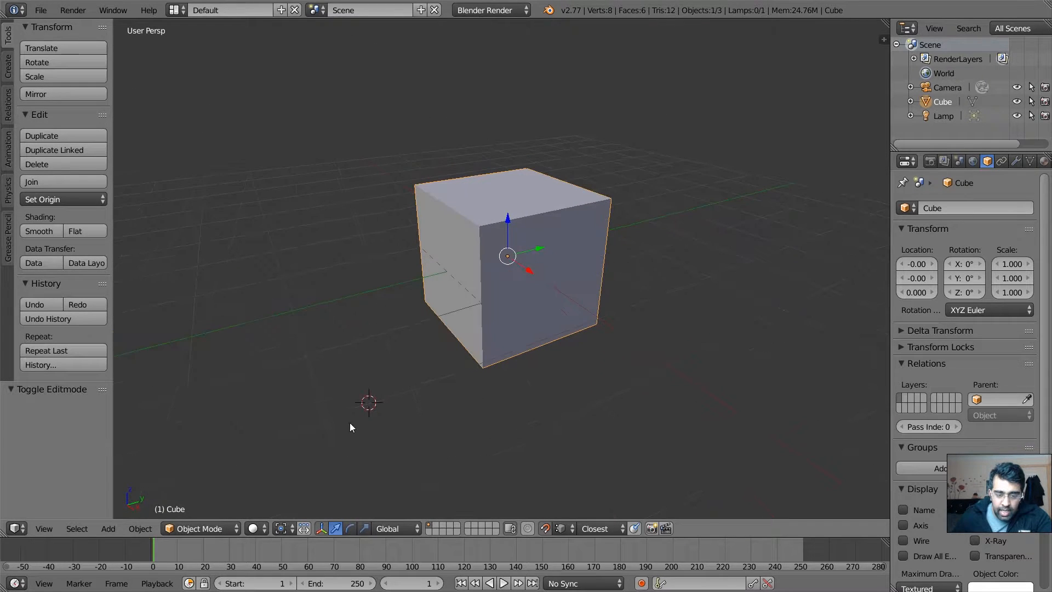
Step: Examine the pivot point choices for transforming the cube, keeping Bounding Box Center
{"action": "left_click", "coordinate": [282, 528]}
{"action": "left_click", "coordinate": [255, 529]}
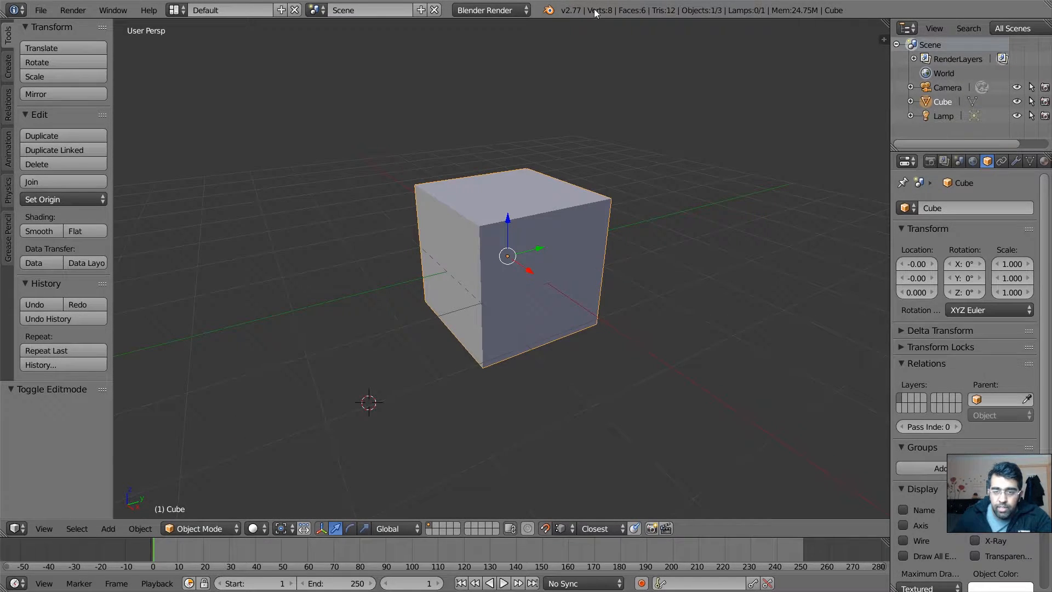
{"action": "mouse_move", "coordinate": [620, 332]}
{"action": "middle_mouse_down"}
{"action": "mouse_move", "coordinate": [558, 333]}
{"action": "mouse_move", "coordinate": [431, 287]}
{"action": "mouse_move", "coordinate": [510, 320]}
{"action": "mouse_move", "coordinate": [615, 334]}
{"action": "middle_mouse_up"}
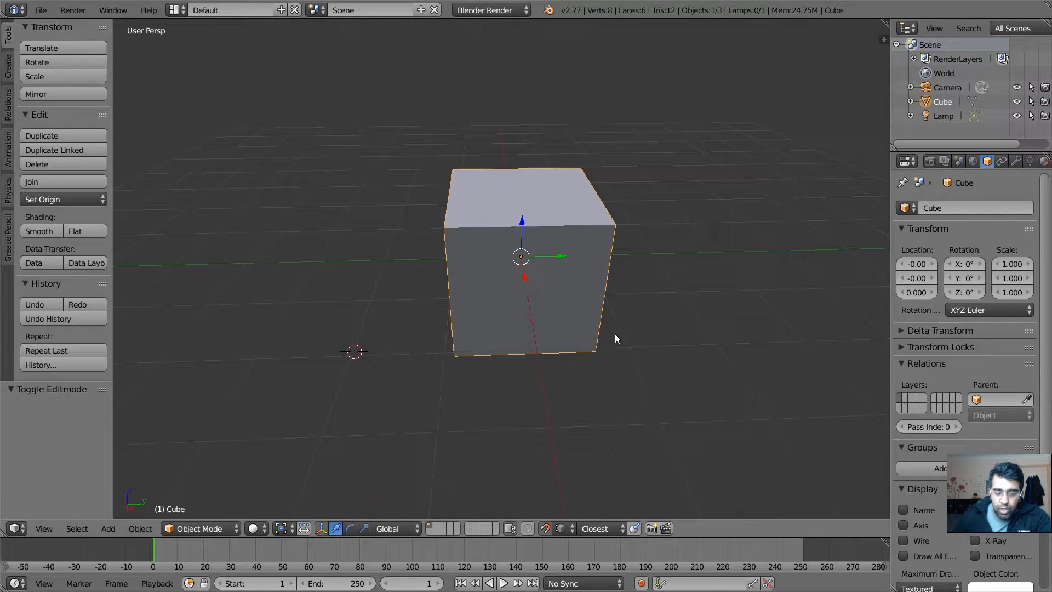
{"action": "left_click", "coordinate": [282, 529]}
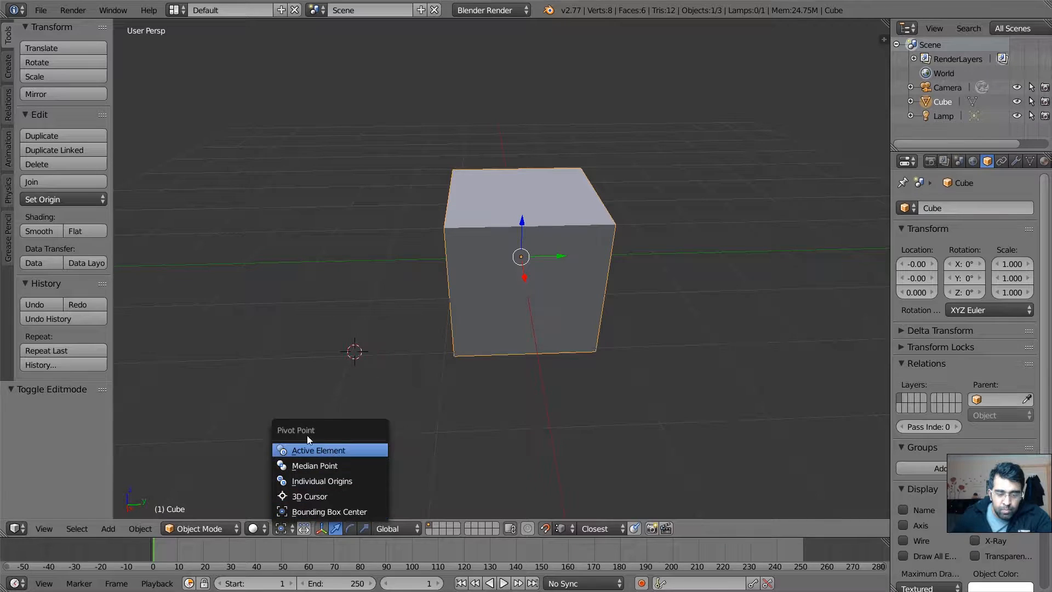
{"action": "left_click", "coordinate": [378, 511]}
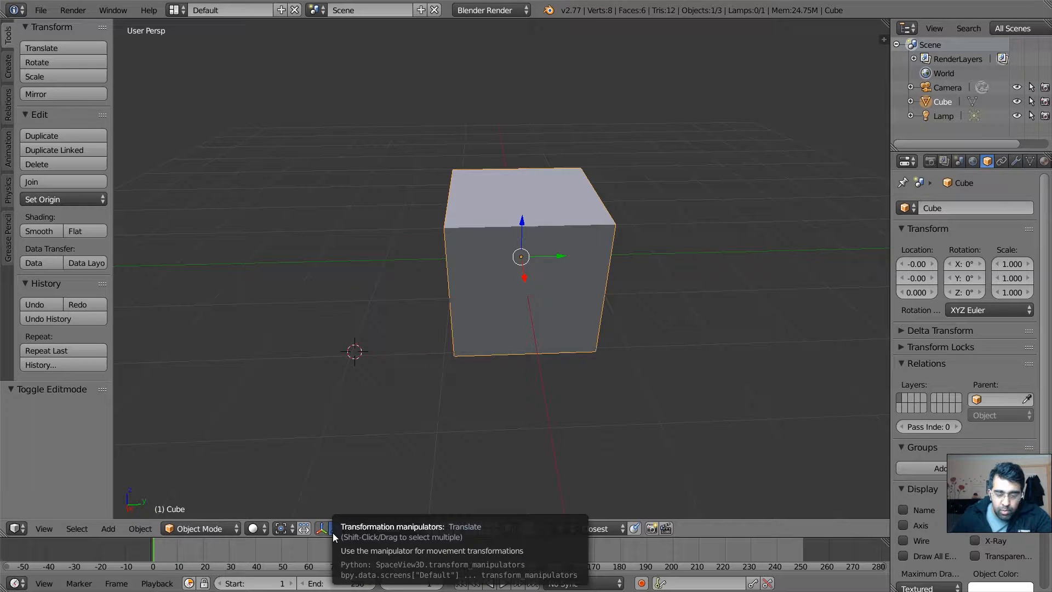
Step: Move the cube with the translate manipulator about -0.81 along X and about 2.33 along Y
{"action": "middle_click_drag", "start_coordinate": [519, 395], "coordinate": [575, 300]}
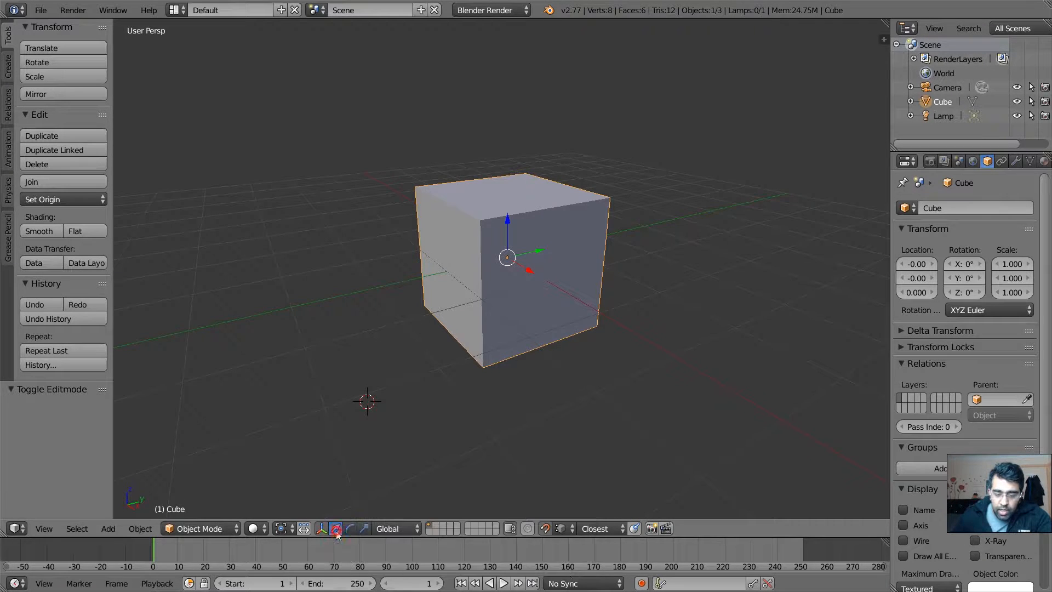
{"action": "left_click_drag", "start_coordinate": [530, 272], "coordinate": [477, 197]}
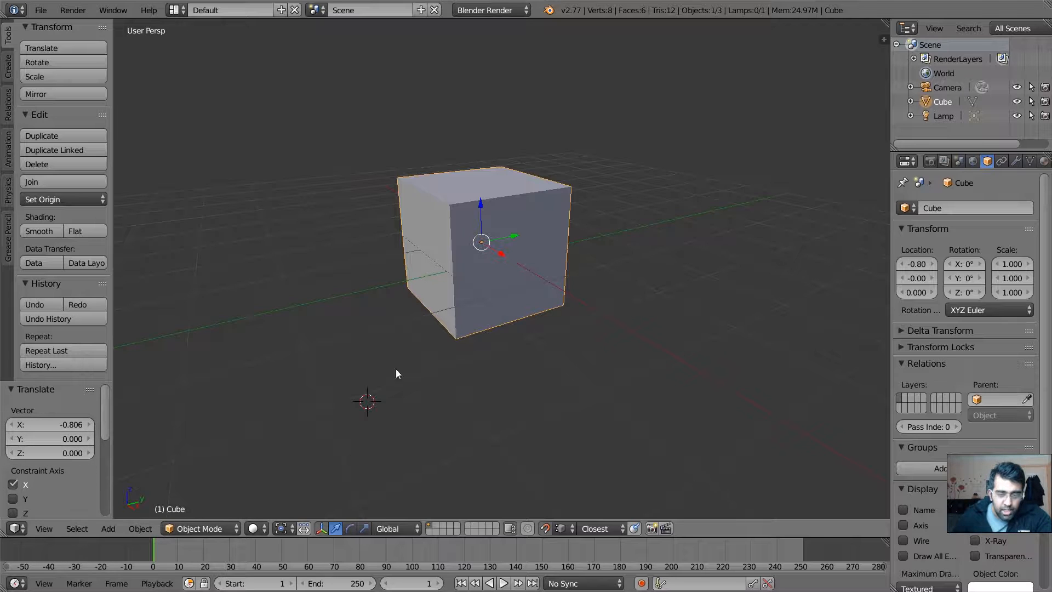
{"action": "left_click_drag", "start_coordinate": [514, 234], "coordinate": [666, 183]}
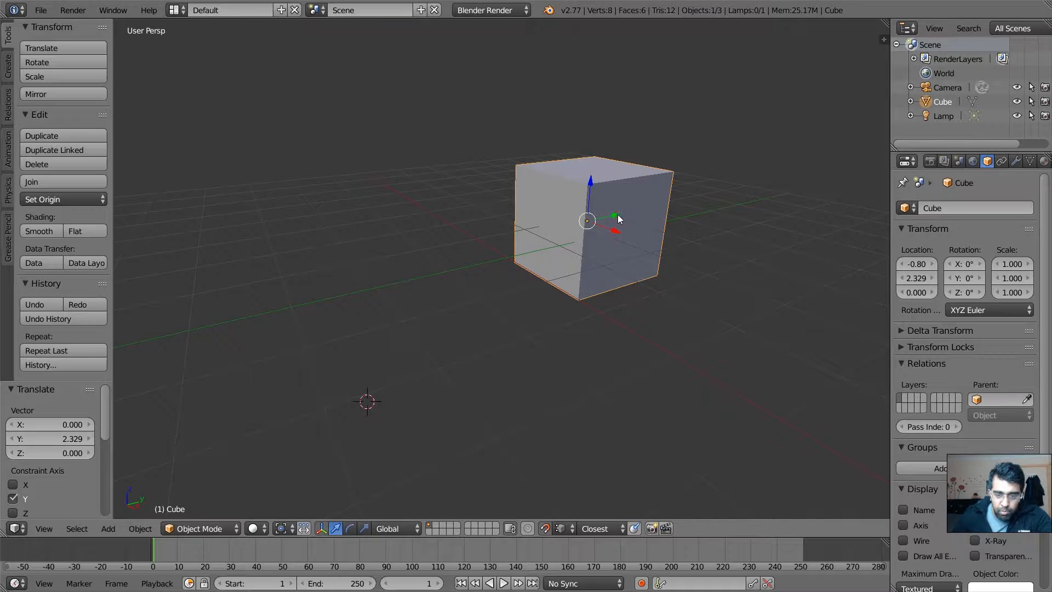
Step: Shift the cube about -0.4 along Y, and set the X and Y offsets of that move to 0
{"action": "left_click_drag", "start_coordinate": [620, 218], "coordinate": [602, 221]}
{"action": "left_click", "coordinate": [73, 425]}
{"action": "type", "text": "0"}
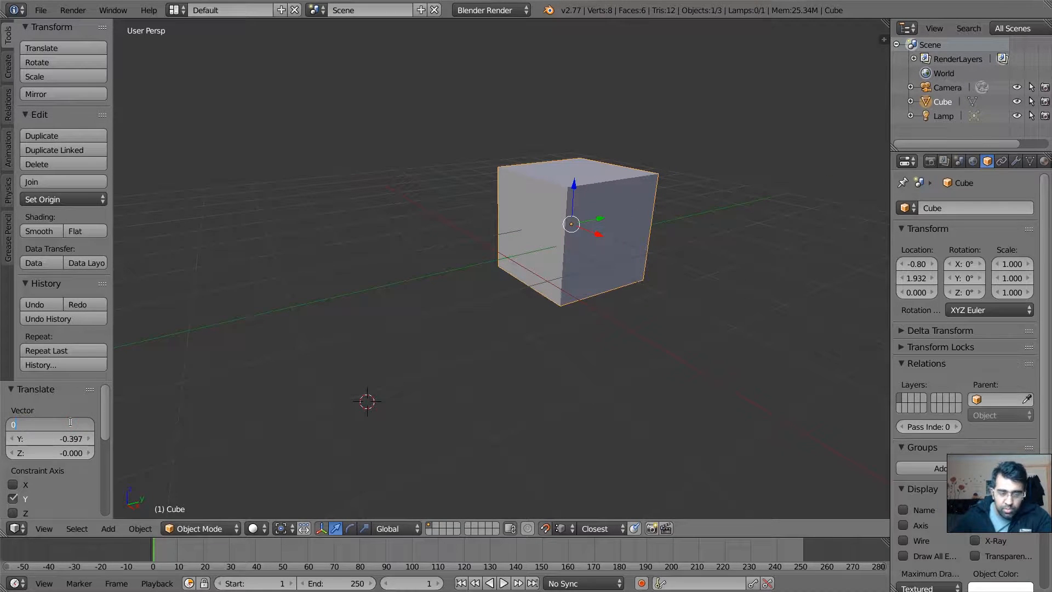
{"action": "key", "text": "Return"}
{"action": "left_click", "coordinate": [72, 439]}
{"action": "type", "text": "0"}
{"action": "key", "text": "Return"}
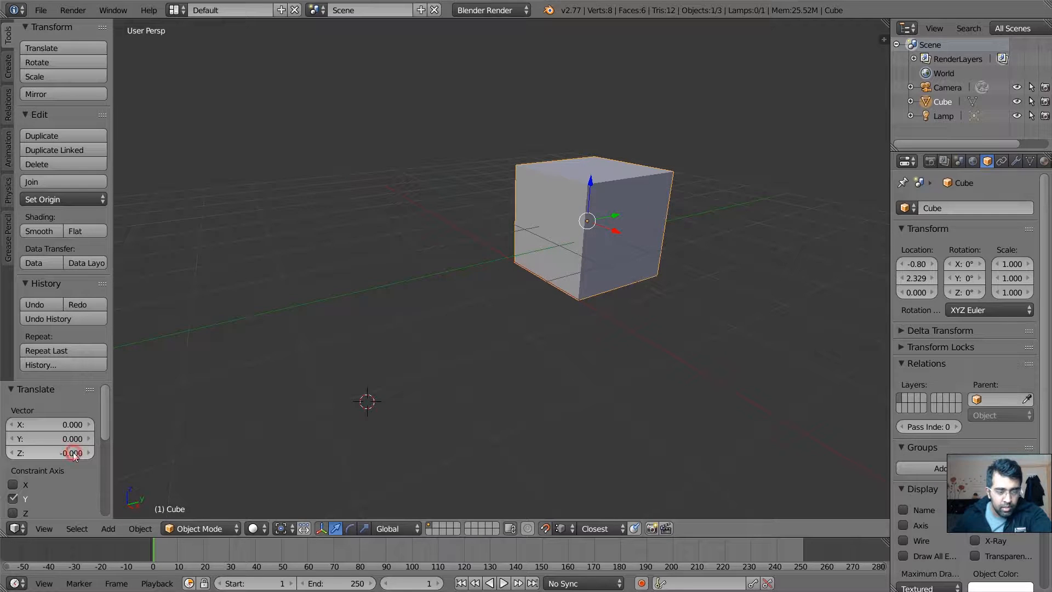
Step: View the cube from another angle and switch its transformation manipulator to Rotate
{"action": "middle_click_drag", "start_coordinate": [403, 399], "coordinate": [443, 423]}
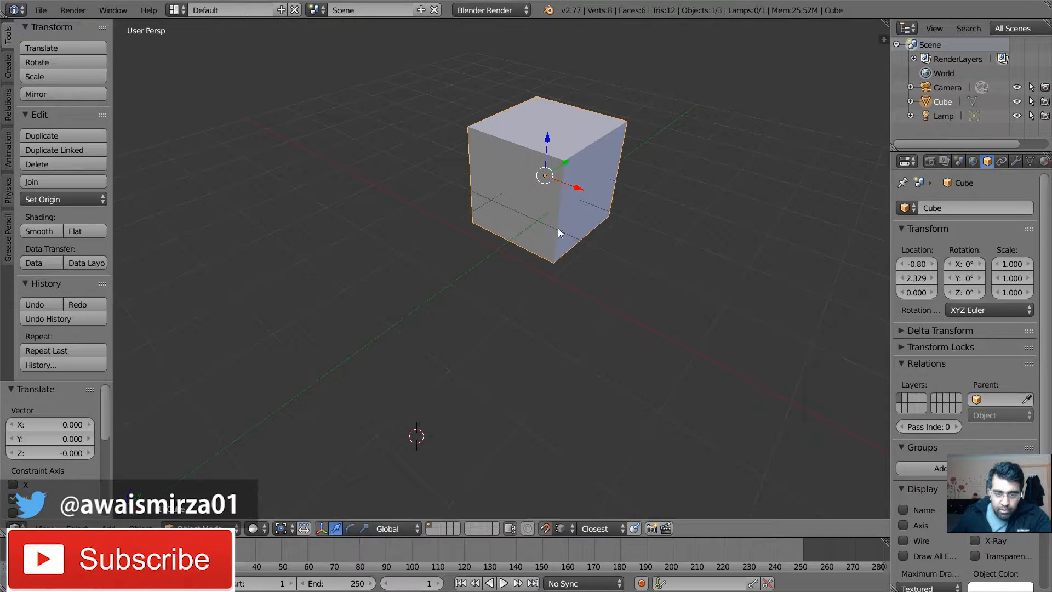
{"action": "middle_click_drag", "start_coordinate": [613, 267], "coordinate": [775, 249]}
{"action": "left_click", "coordinate": [349, 528]}
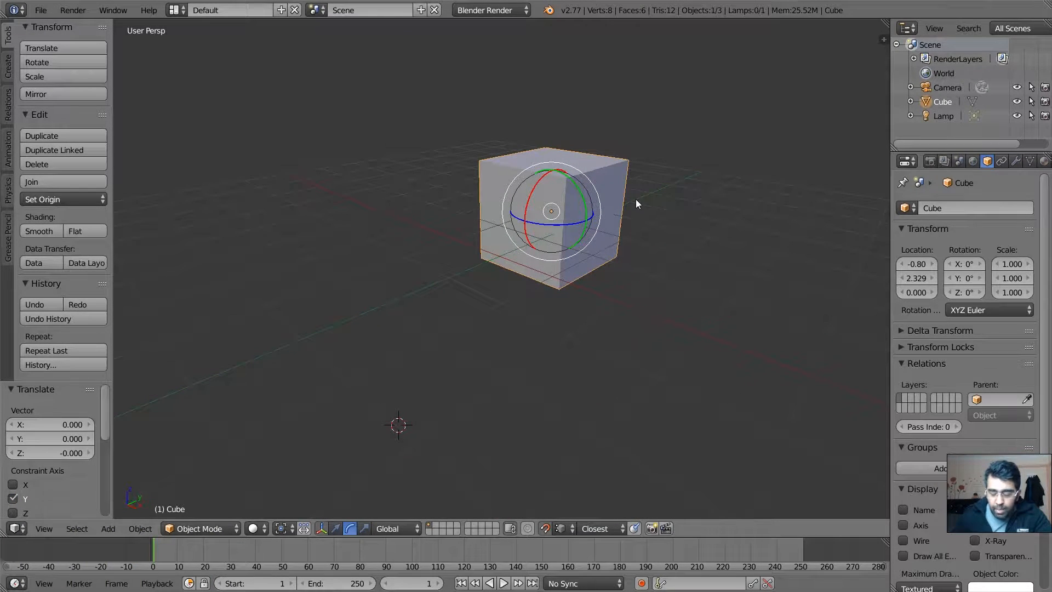
Step: Try rotating the cube about 27.7° around Y and about -40.9° around X, and undo these rotations
{"action": "middle_click_drag", "start_coordinate": [636, 202], "coordinate": [586, 277]}
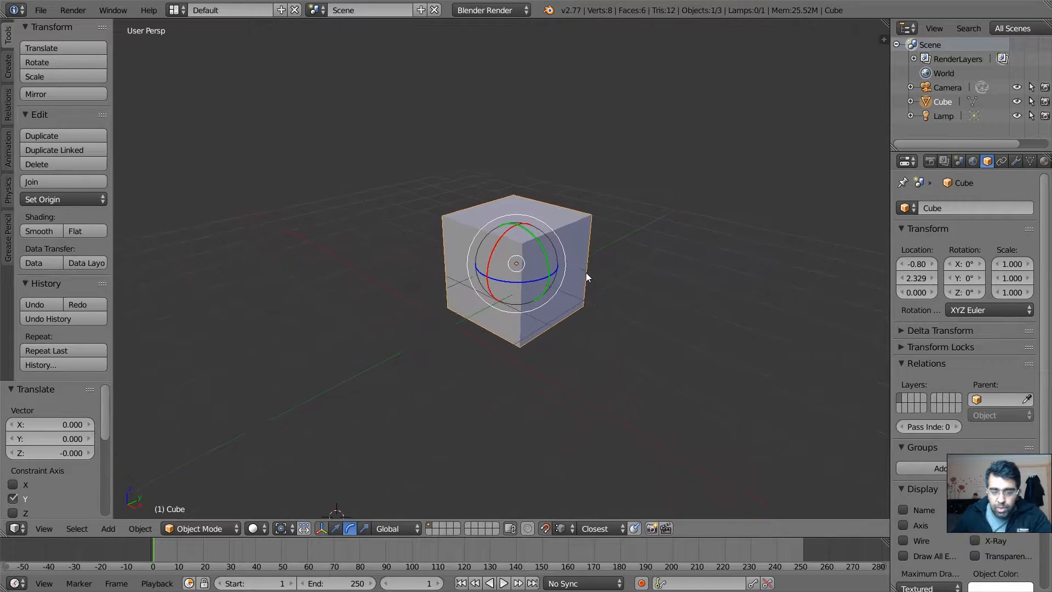
{"action": "left_click", "coordinate": [532, 278]}
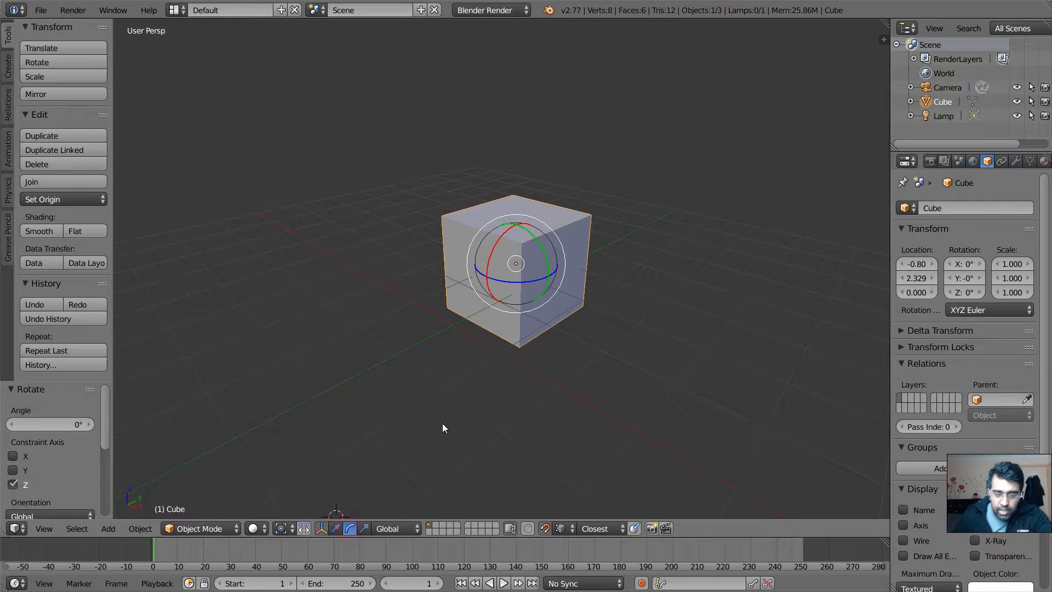
{"action": "left_click_drag", "start_coordinate": [548, 266], "coordinate": [570, 310]}
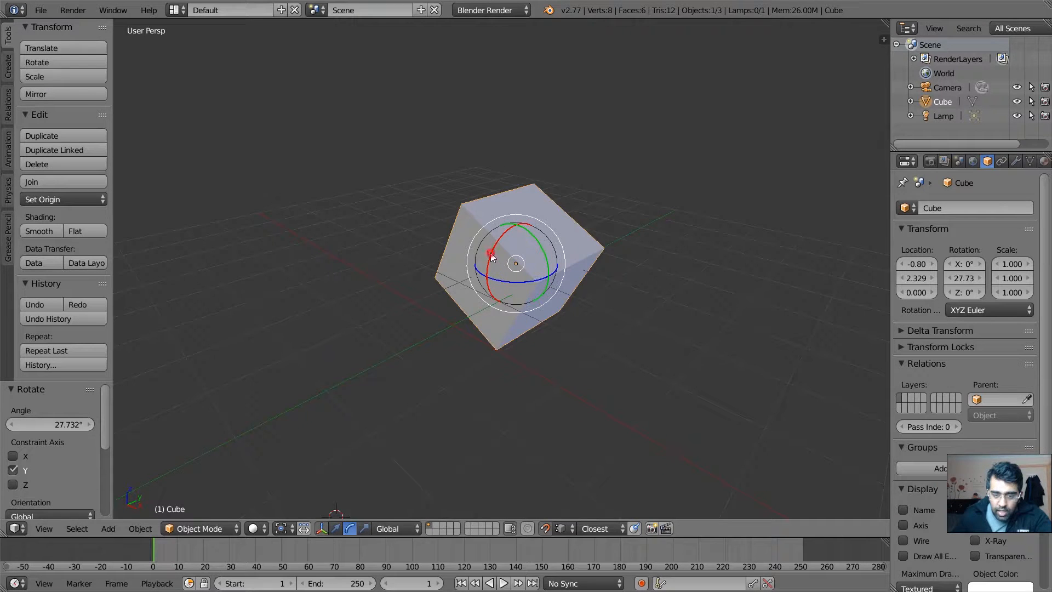
{"action": "left_click_drag", "start_coordinate": [492, 255], "coordinate": [466, 274]}
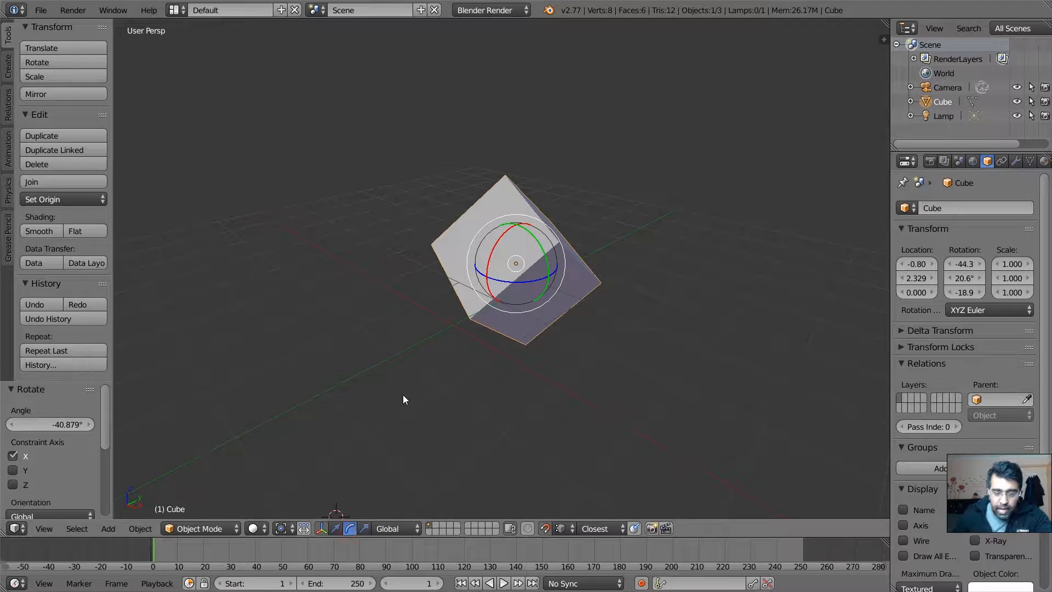
{"action": "key", "text": "alt+r"}
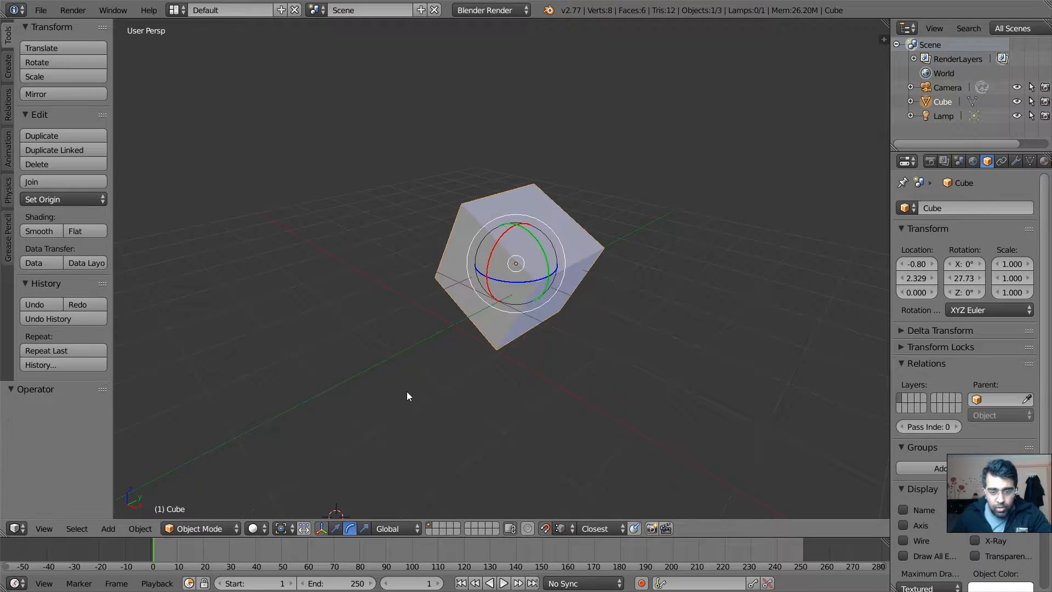
Step: Scale the cube to about 1.254 in X, 5.202 in Y and 1.123 in Z, and review the transform orientations, keeping Global
{"action": "left_click", "coordinate": [365, 529]}
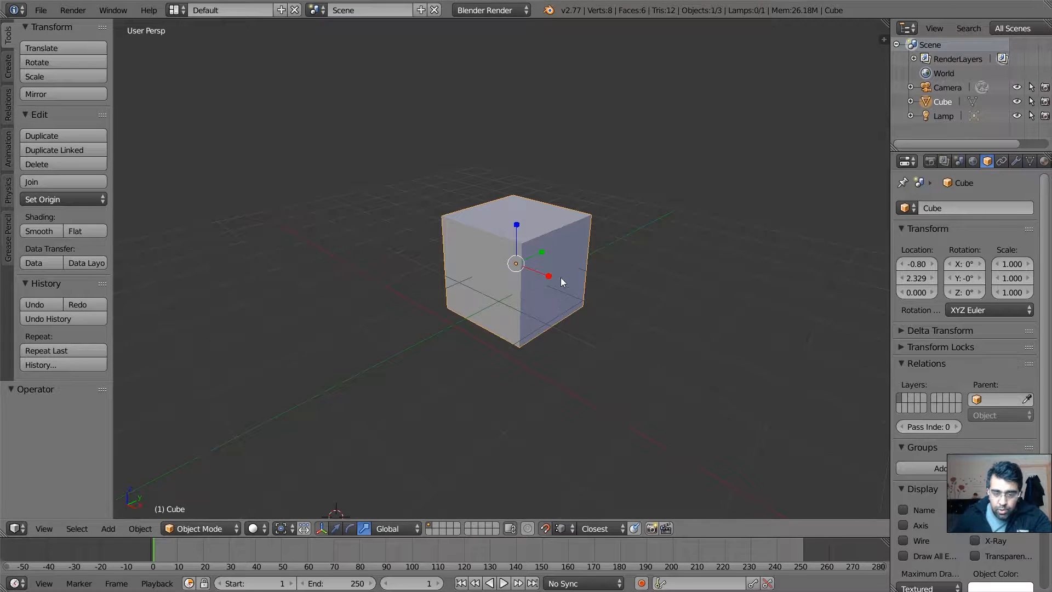
{"action": "left_click_drag", "start_coordinate": [549, 279], "coordinate": [641, 200]}
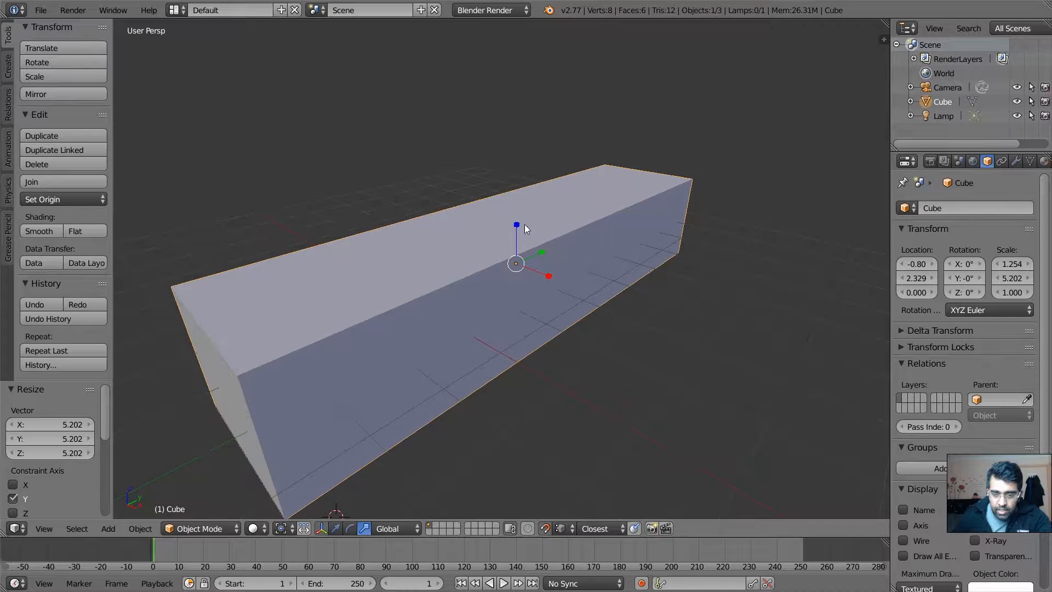
{"action": "left_click_drag", "start_coordinate": [523, 226], "coordinate": [559, 244]}
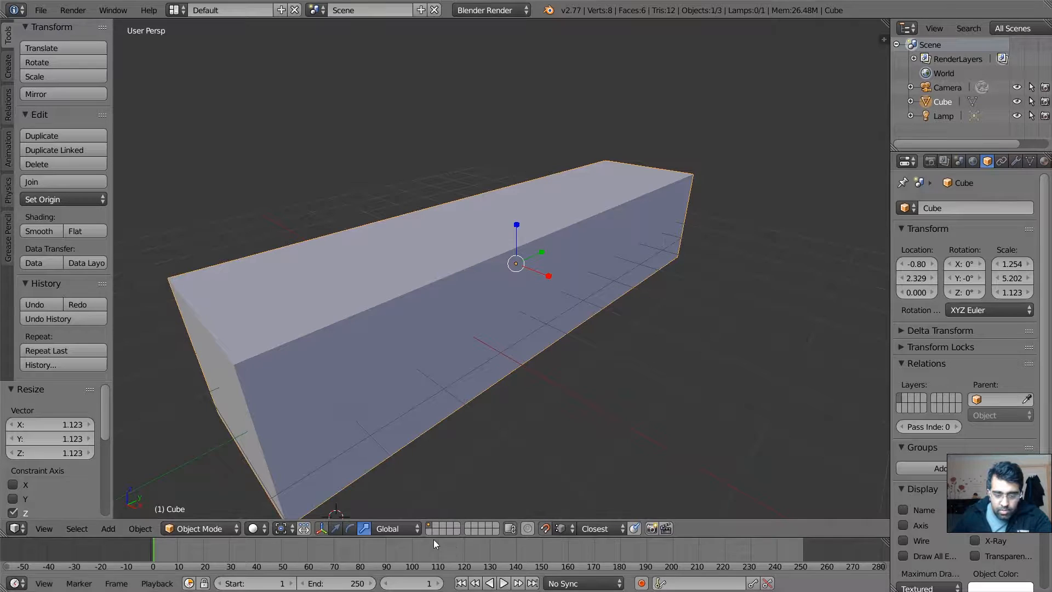
{"action": "left_click", "coordinate": [408, 527]}
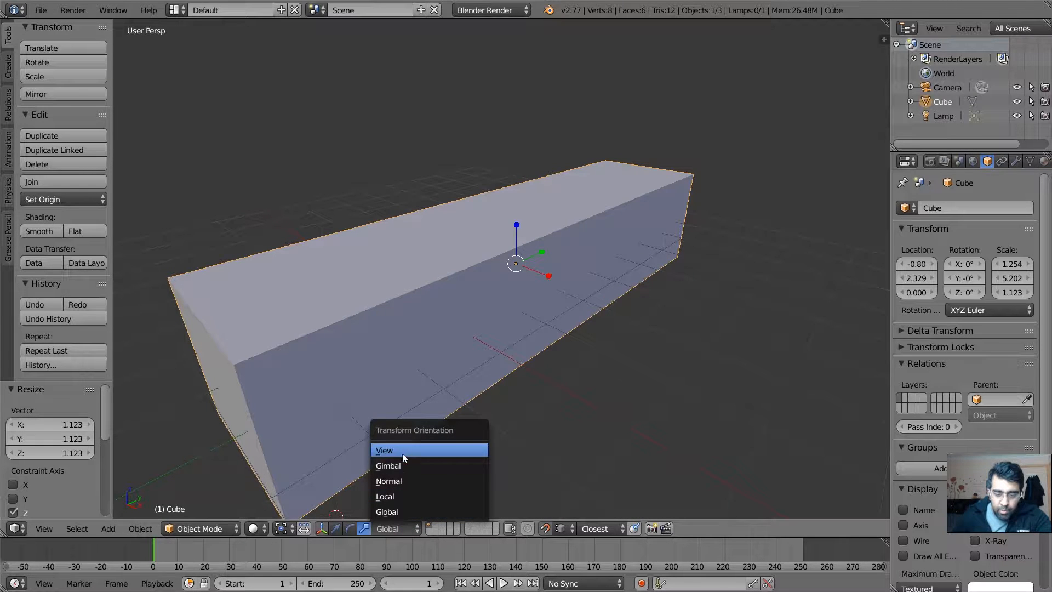
{"action": "left_click", "coordinate": [436, 512]}
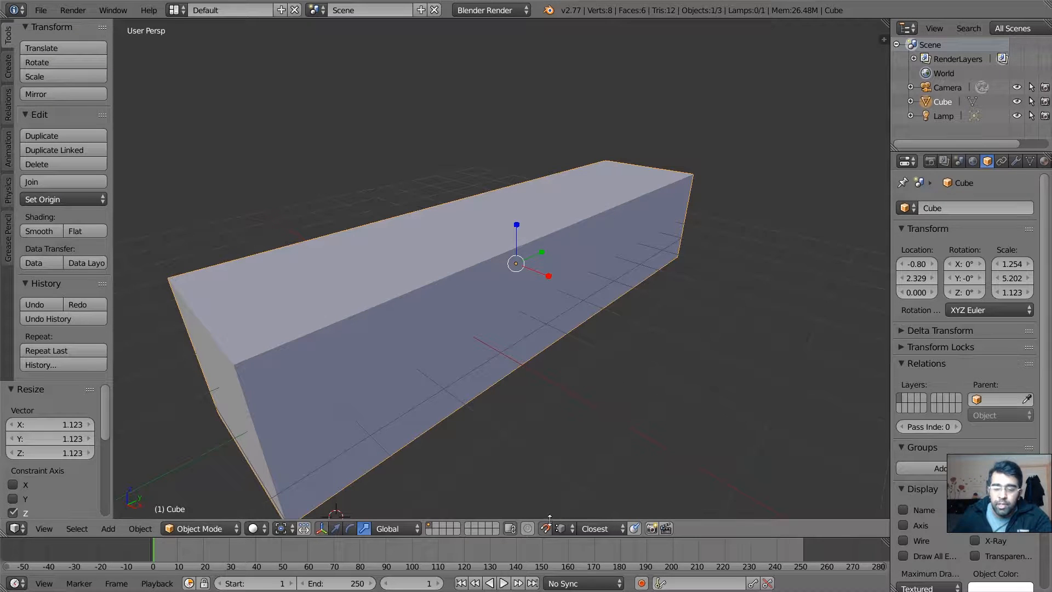
Step: Place the 3D cursor beside the long block, at about X 2.968, Y 0.405, and add a cube there
{"action": "scroll", "coordinate": [630, 309], "scroll_direction": "down", "scroll_amount": 2}
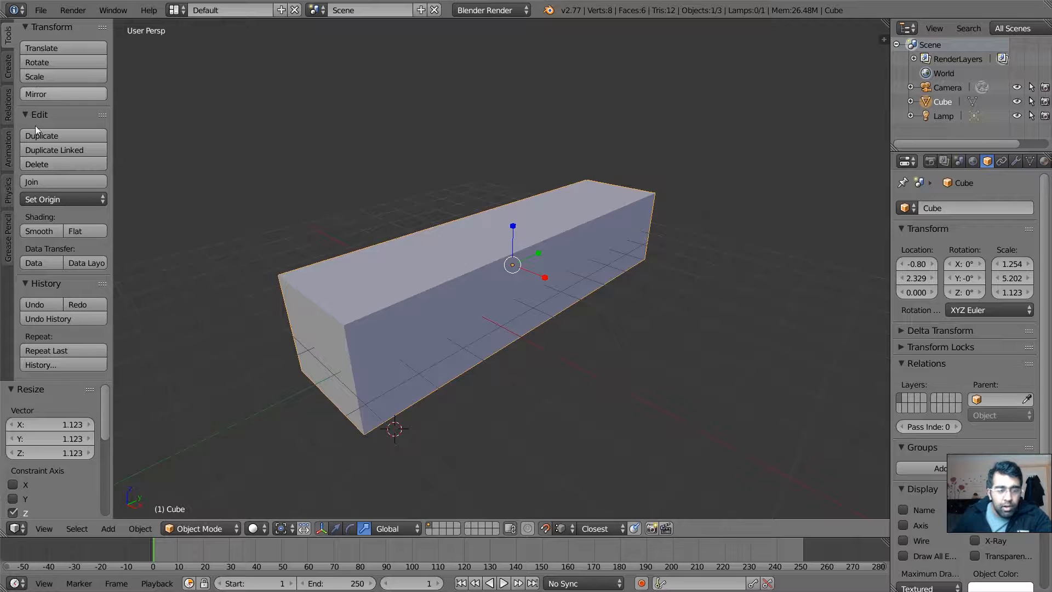
{"action": "left_click", "coordinate": [8, 67]}
{"action": "scroll", "coordinate": [260, 230], "scroll_direction": "down", "scroll_amount": 2}
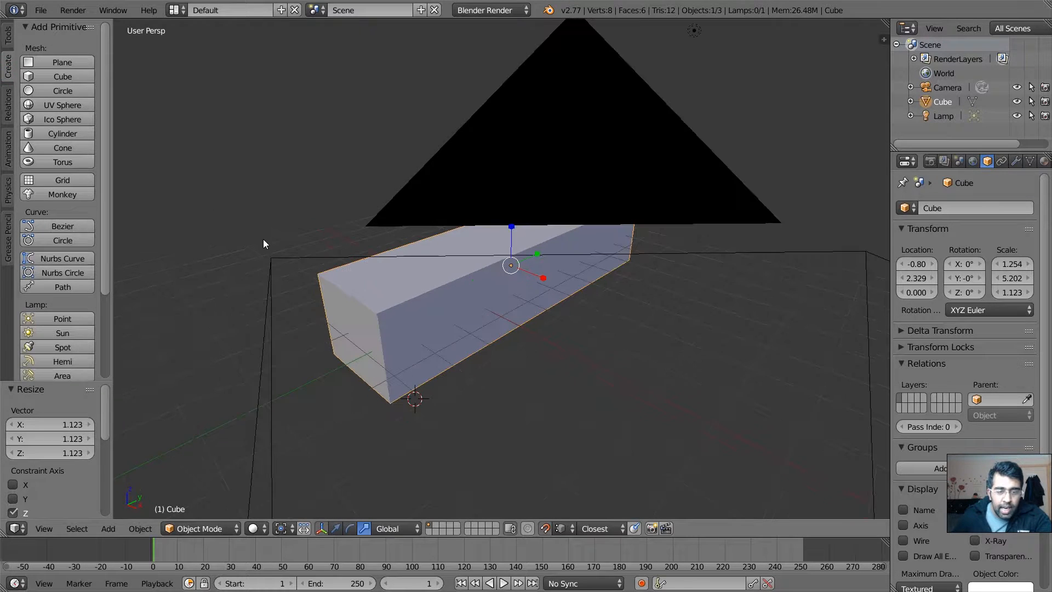
{"action": "left_click", "coordinate": [580, 339]}
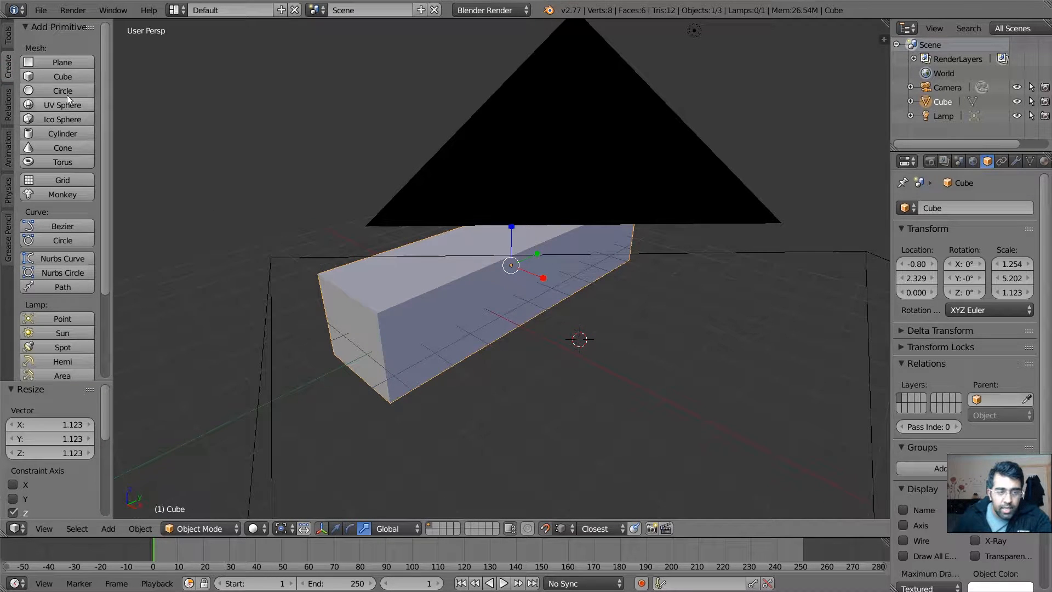
{"action": "left_click", "coordinate": [64, 78]}
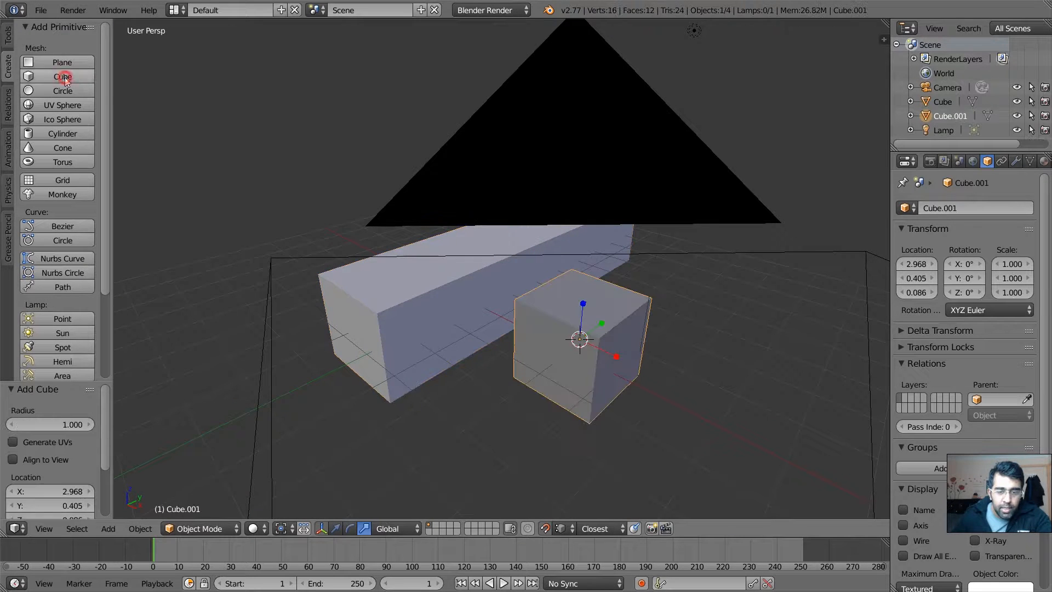
Step: Set snapping to Vertex and move the new cube against the long block's near corner, to about X 1.414, Y -1.87
{"action": "middle_click_drag", "start_coordinate": [511, 334], "coordinate": [549, 318]}
{"action": "left_click", "coordinate": [630, 312]}
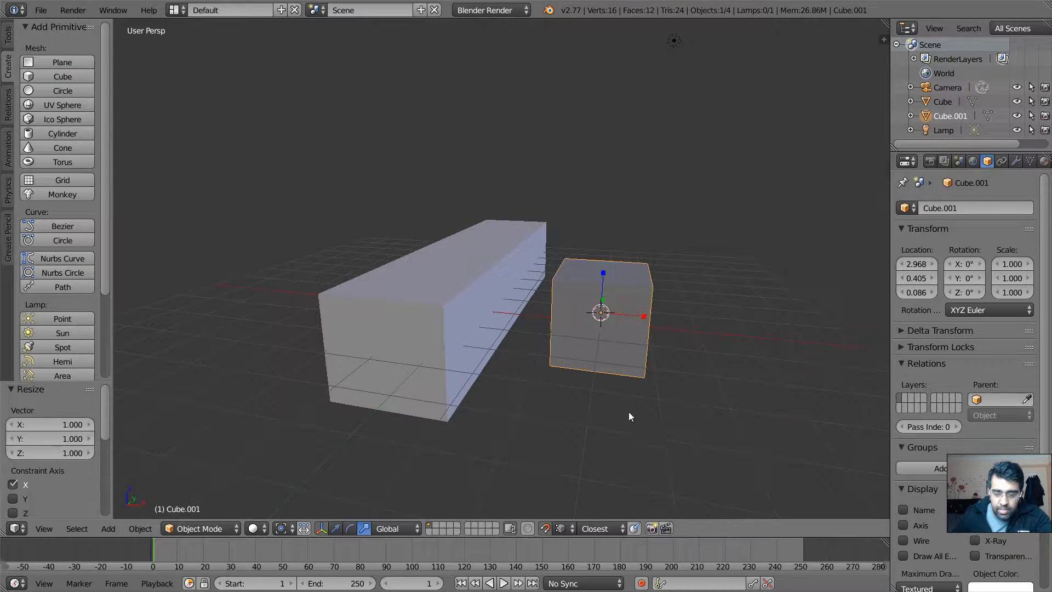
{"action": "left_click", "coordinate": [548, 528]}
{"action": "left_click", "coordinate": [572, 529]}
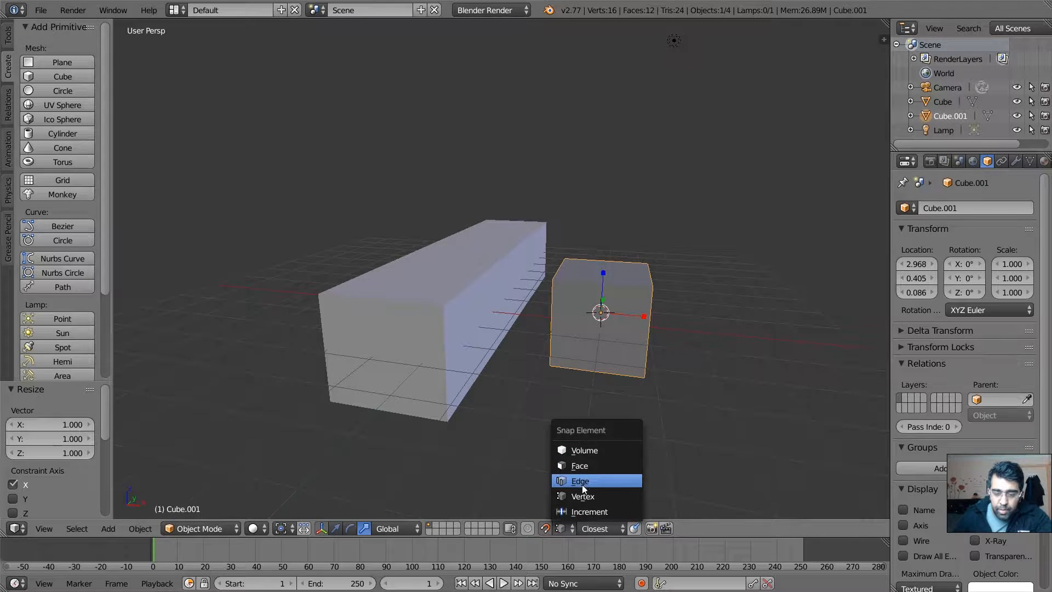
{"action": "left_click", "coordinate": [584, 496]}
{"action": "left_click_drag", "start_coordinate": [629, 313], "coordinate": [444, 308]}
{"action": "left_click", "coordinate": [336, 528]}
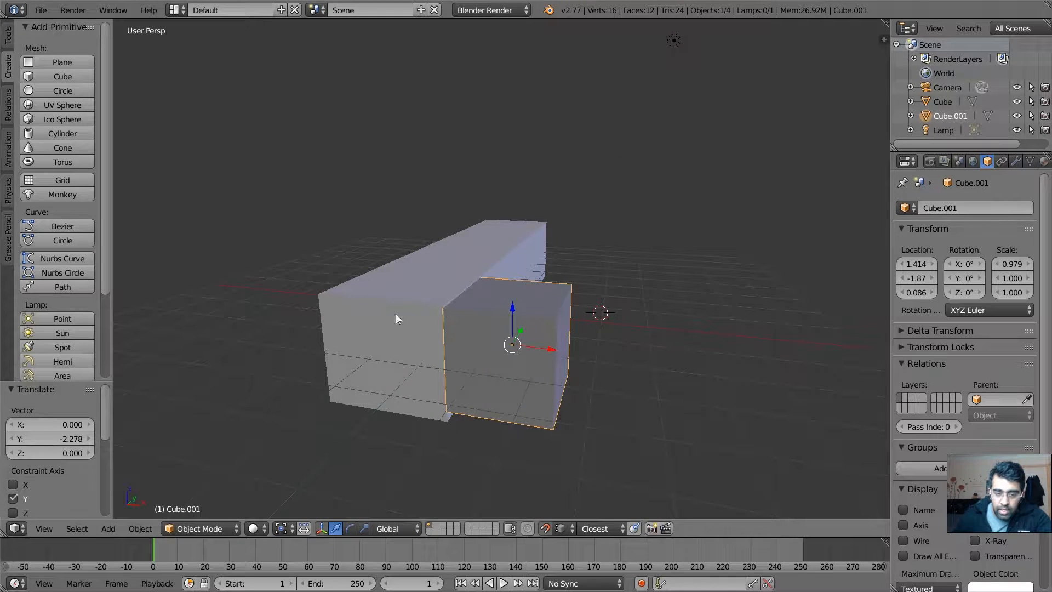
{"action": "left_click", "coordinate": [513, 345]}
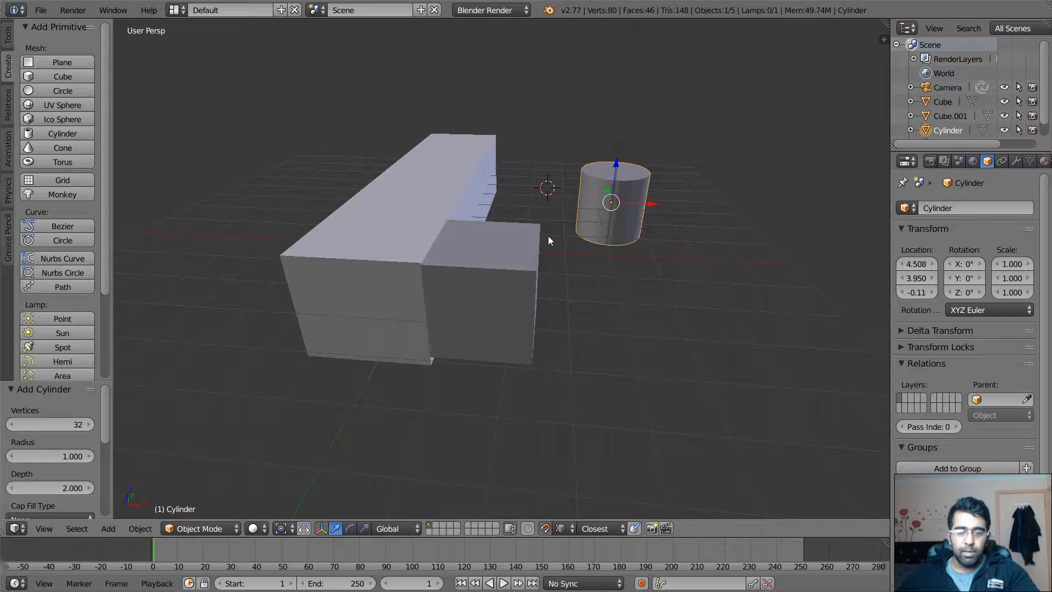
Step: Examine the long block, the small cube and the cylinder from several angles and distances, ending with a close-up of the cylinder
{"action": "scroll", "coordinate": [549, 237], "scroll_direction": "up", "scroll_amount": 6}
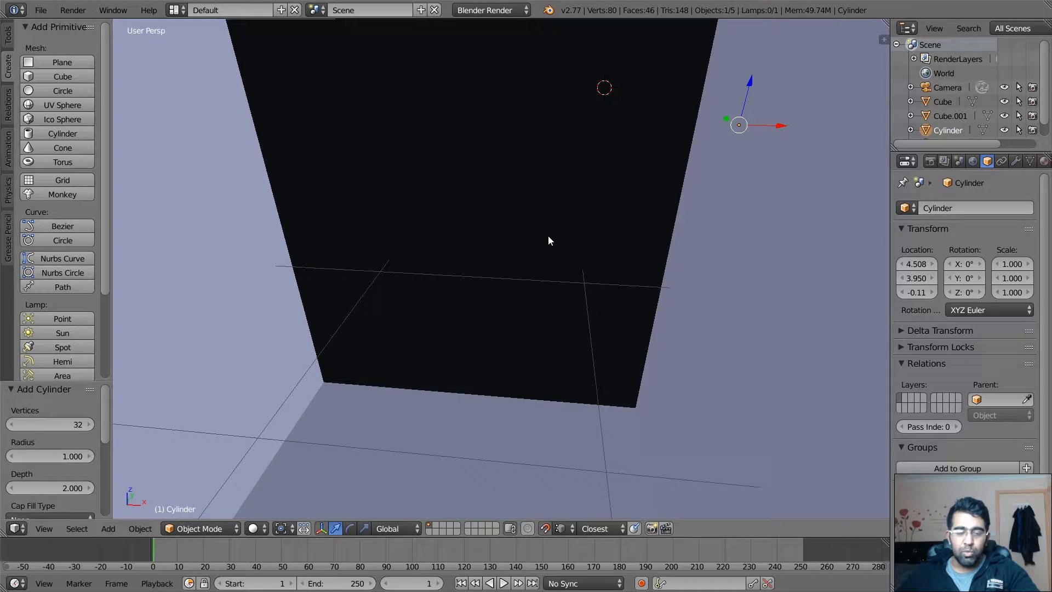
{"action": "scroll", "coordinate": [548, 236], "scroll_direction": "down", "scroll_amount": 6}
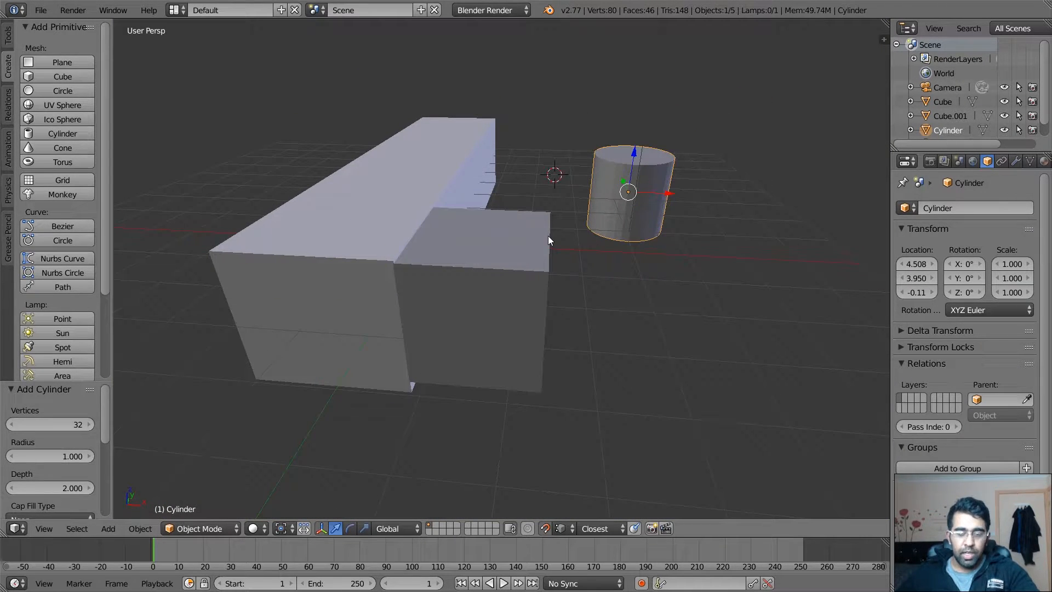
{"action": "middle_click_drag", "start_coordinate": [555, 205], "coordinate": [530, 206]}
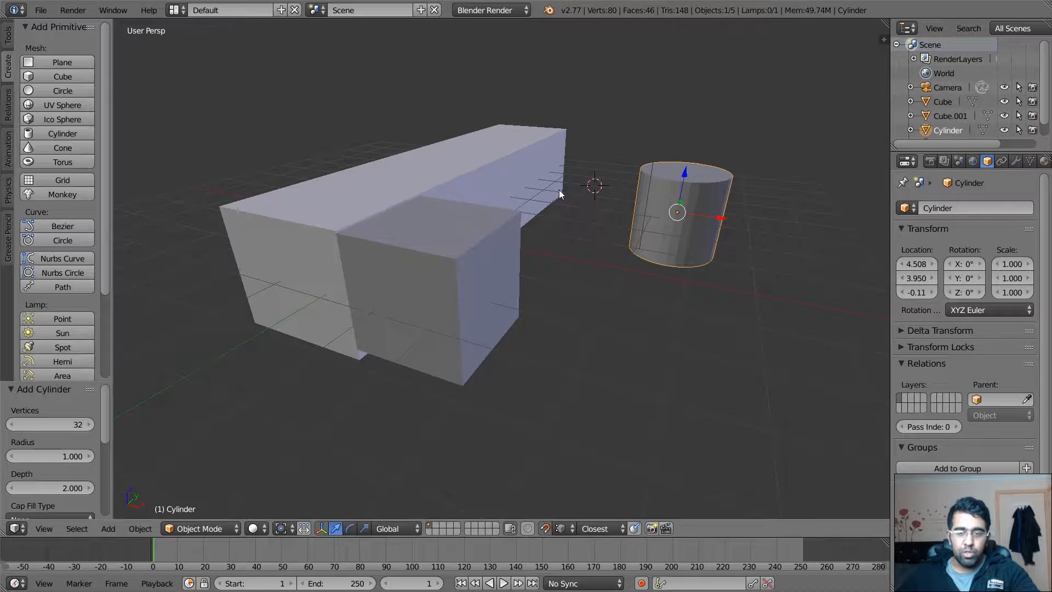
{"action": "middle_click_drag", "start_coordinate": [559, 190], "coordinate": [636, 212]}
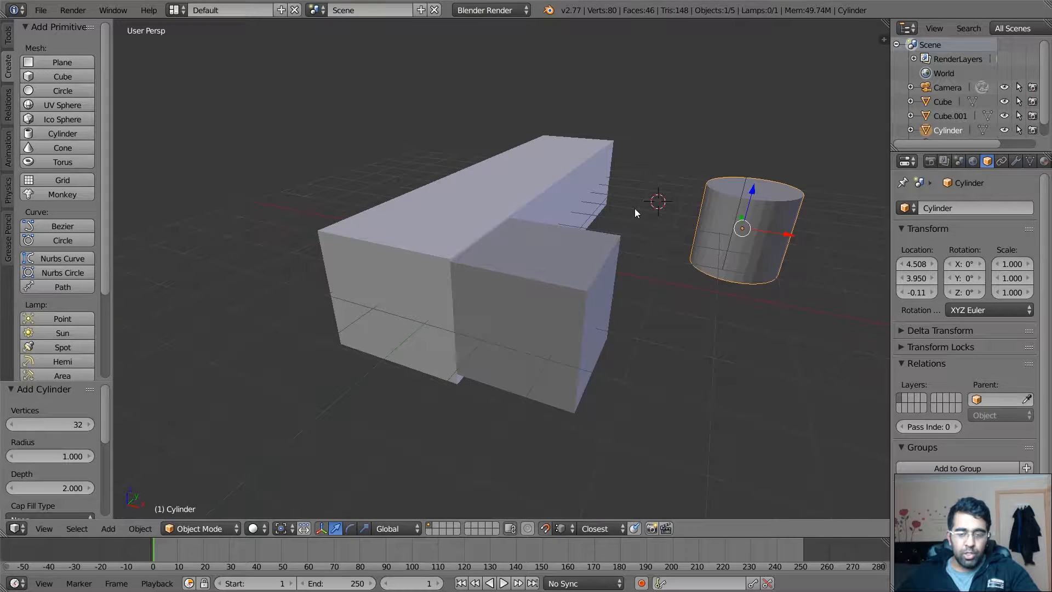
{"action": "middle_click_drag", "start_coordinate": [500, 230], "coordinate": [528, 205], "text": "ctrl"}
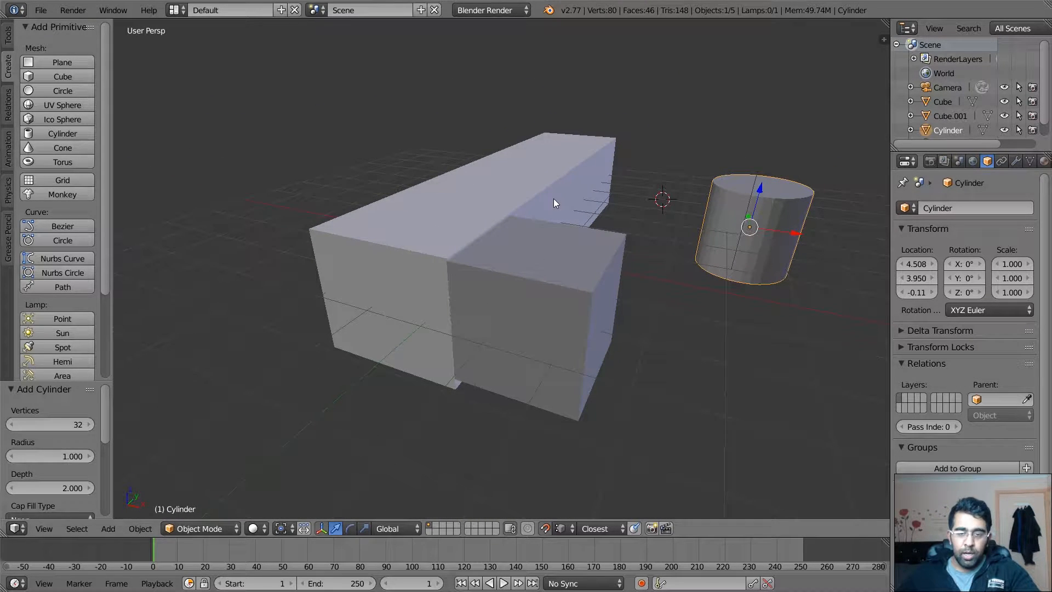
{"action": "middle_click_drag", "start_coordinate": [554, 199], "coordinate": [631, 206]}
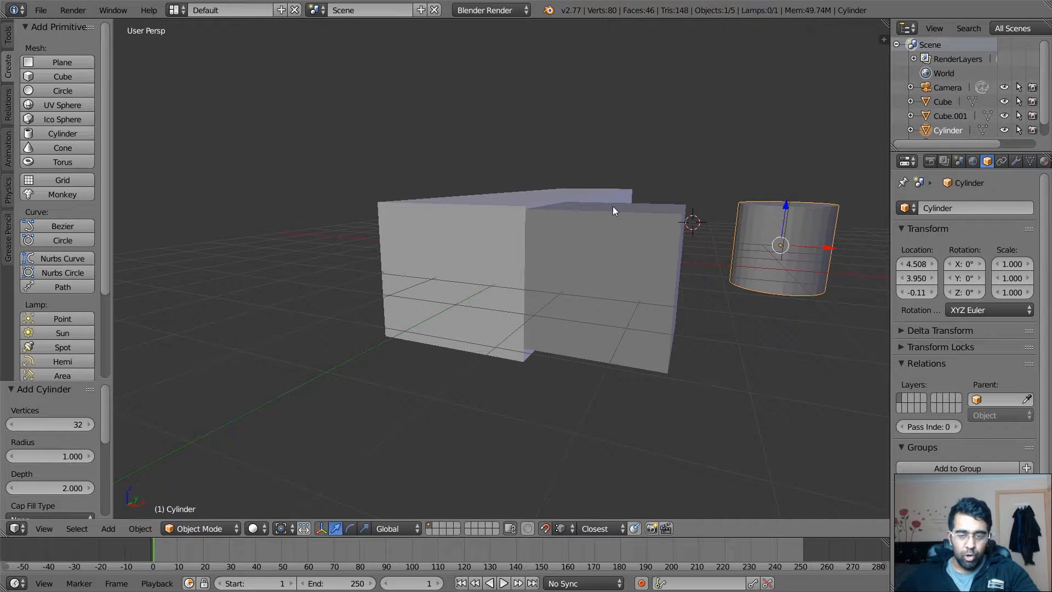
{"action": "middle_click_drag", "start_coordinate": [610, 206], "coordinate": [596, 262], "text": "ctrl"}
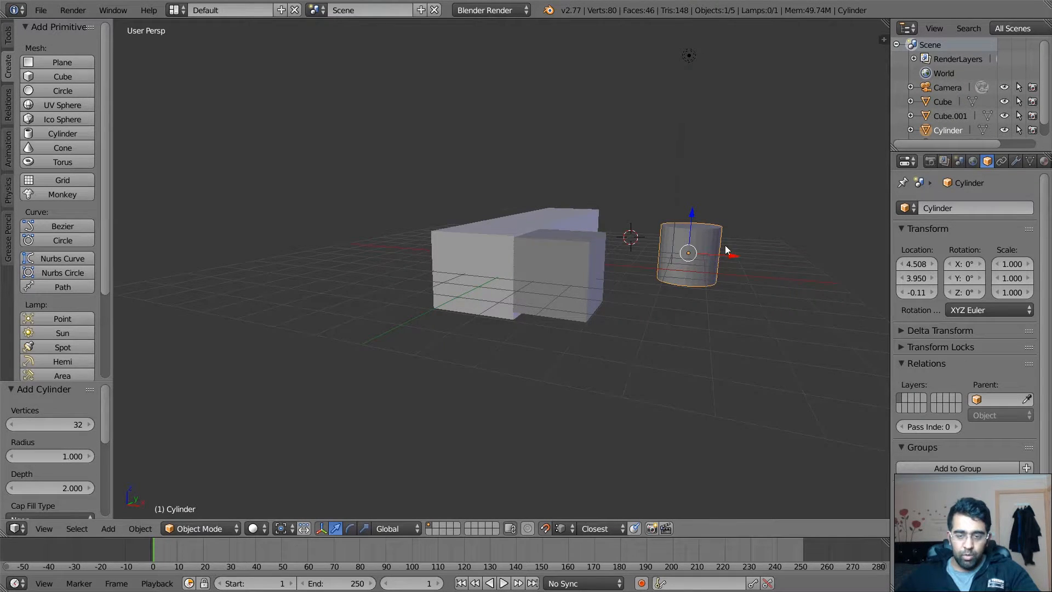
{"action": "middle_click_drag", "start_coordinate": [725, 245], "coordinate": [628, 248]}
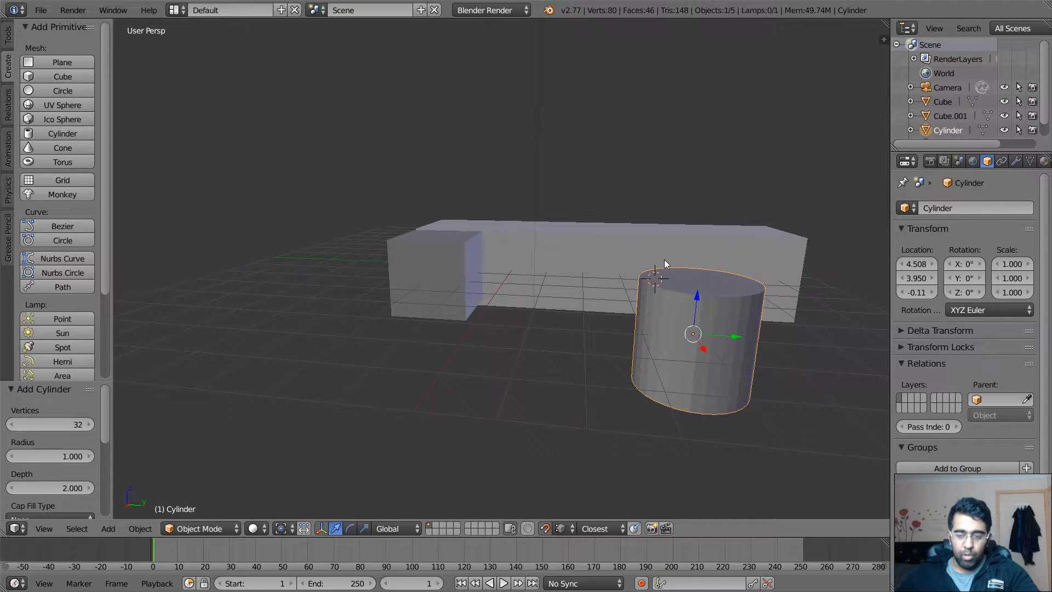
{"action": "middle_click_drag", "start_coordinate": [760, 359], "coordinate": [651, 294], "text": "ctrl"}
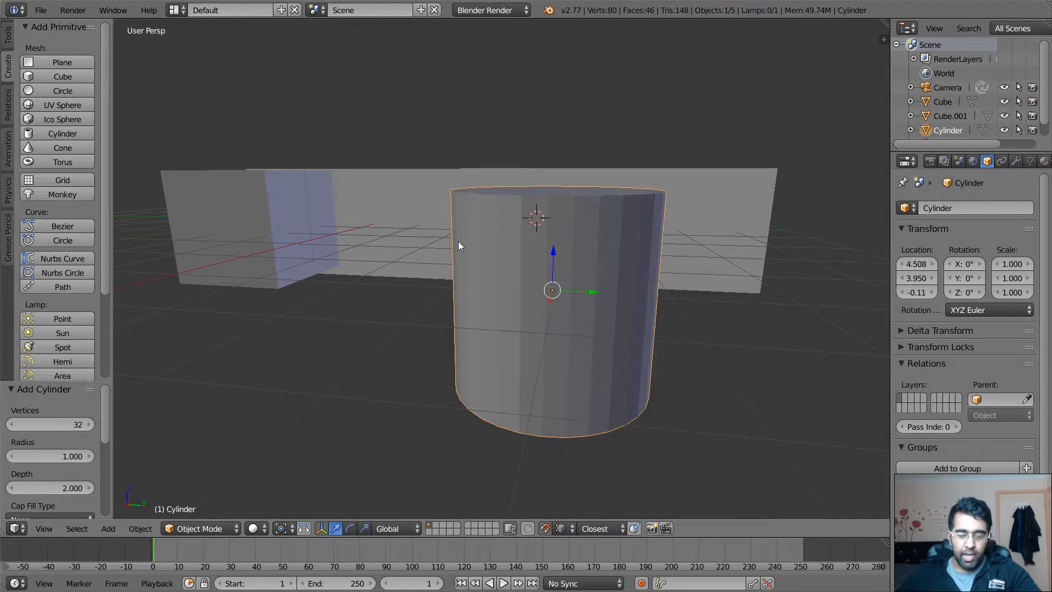
{"action": "middle_click_drag", "start_coordinate": [465, 290], "coordinate": [594, 298]}
{"action": "scroll", "coordinate": [587, 285], "scroll_direction": "up", "scroll_amount": 7}
{"action": "scroll", "coordinate": [585, 283], "scroll_direction": "down", "scroll_amount": 2}
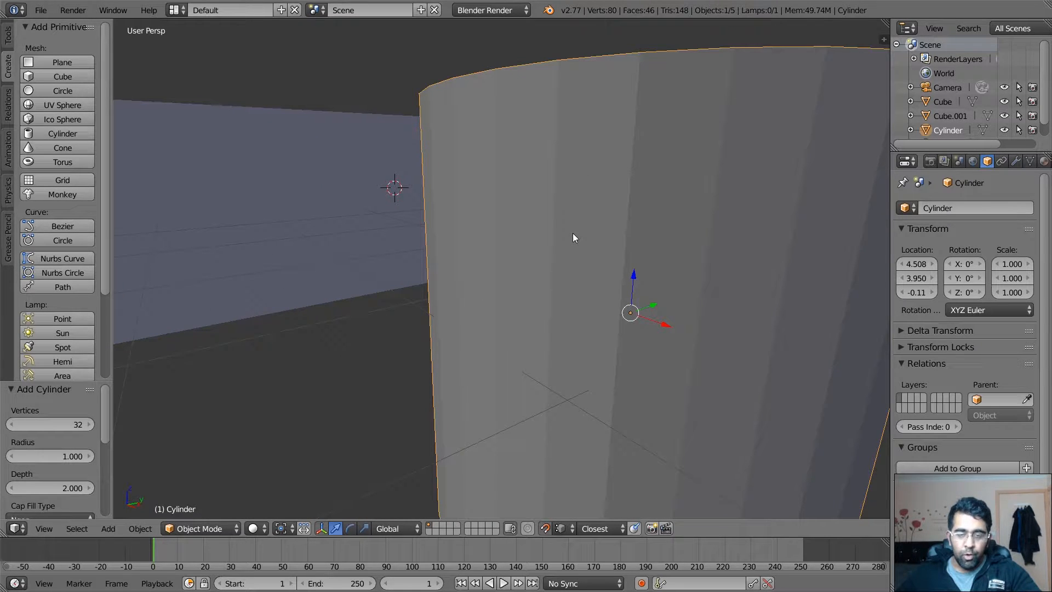
Step: Reset the 3D cursor to the origin and bring every object into view with Center Cursor and View All
{"action": "left_click", "coordinate": [43, 529]}
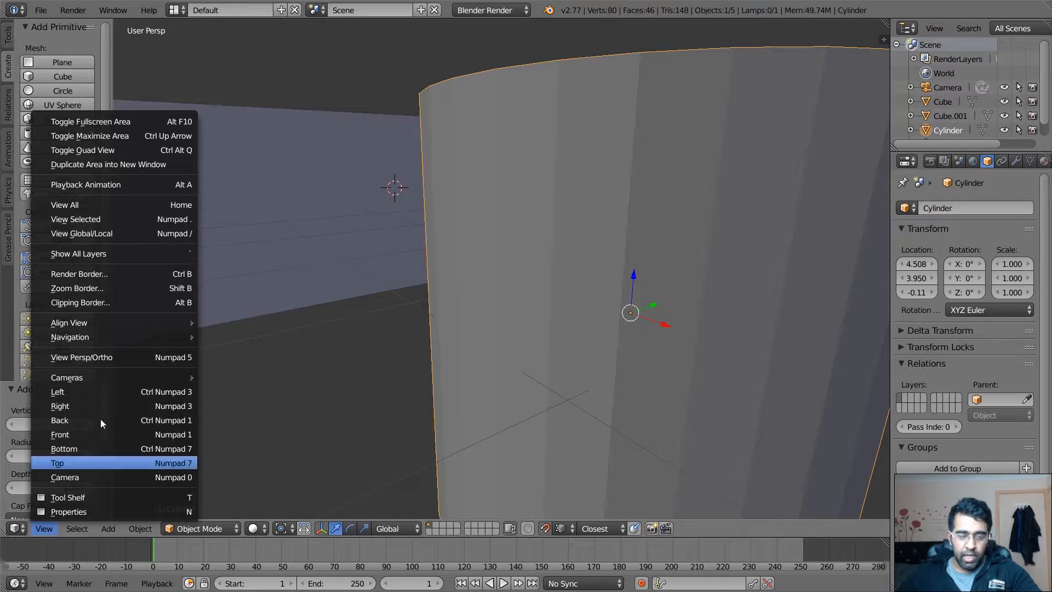
{"action": "mouse_move", "coordinate": [137, 326]}
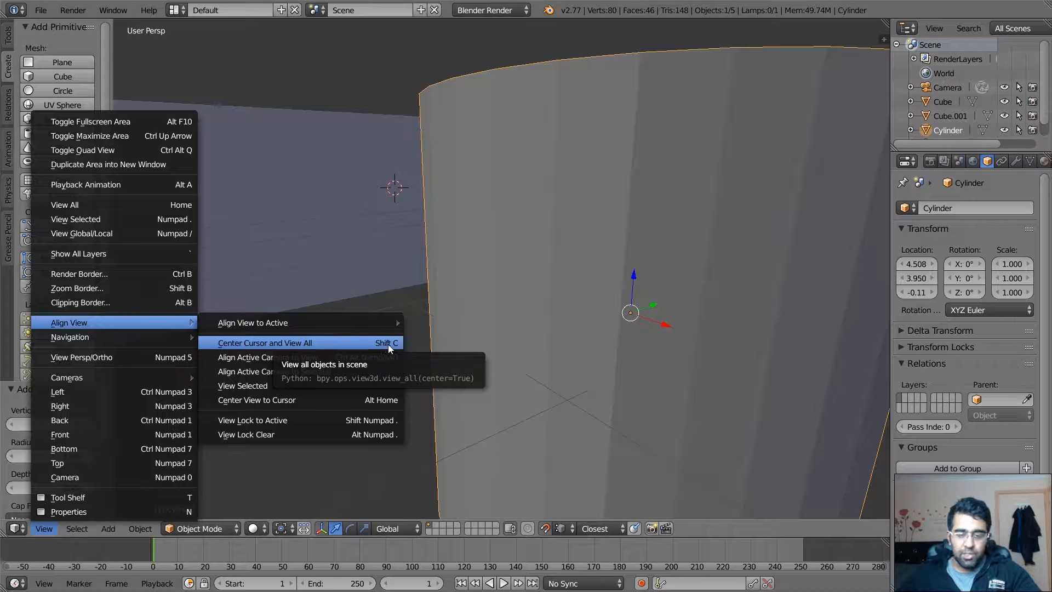
{"action": "left_click", "coordinate": [370, 343]}
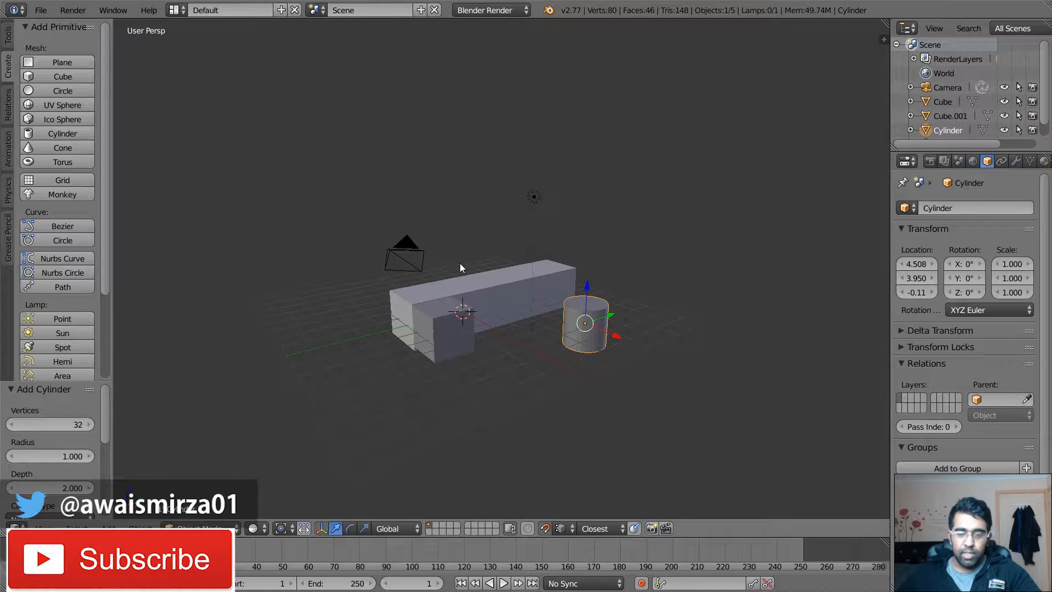
Step: Zoom in on the long block and restore the full scene with View All, and add a cube at the origin
{"action": "scroll", "coordinate": [633, 324], "scroll_direction": "up", "scroll_amount": 10}
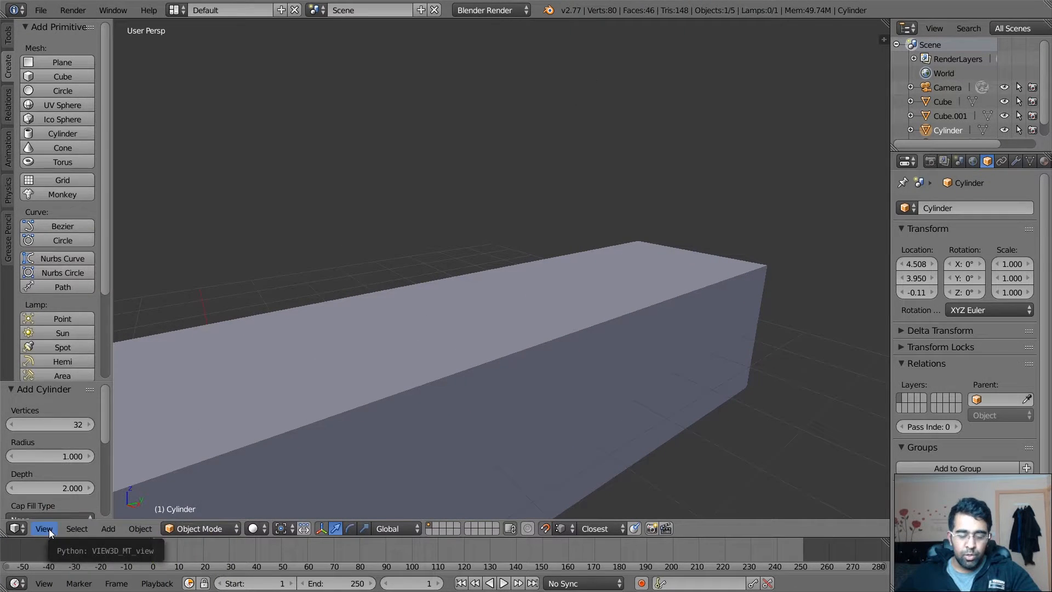
{"action": "left_click", "coordinate": [43, 528]}
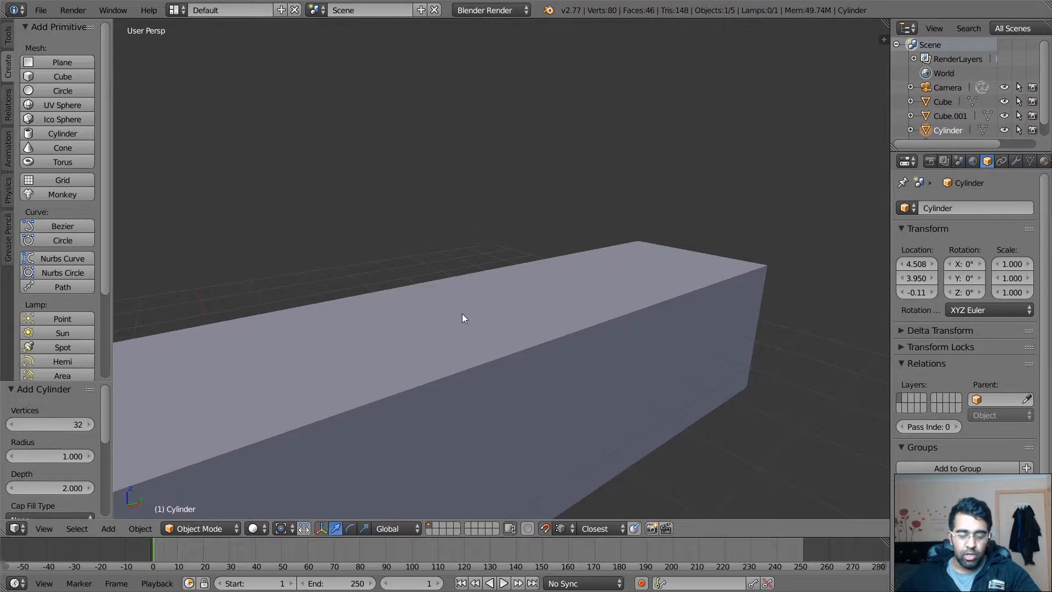
{"action": "key", "text": "Home"}
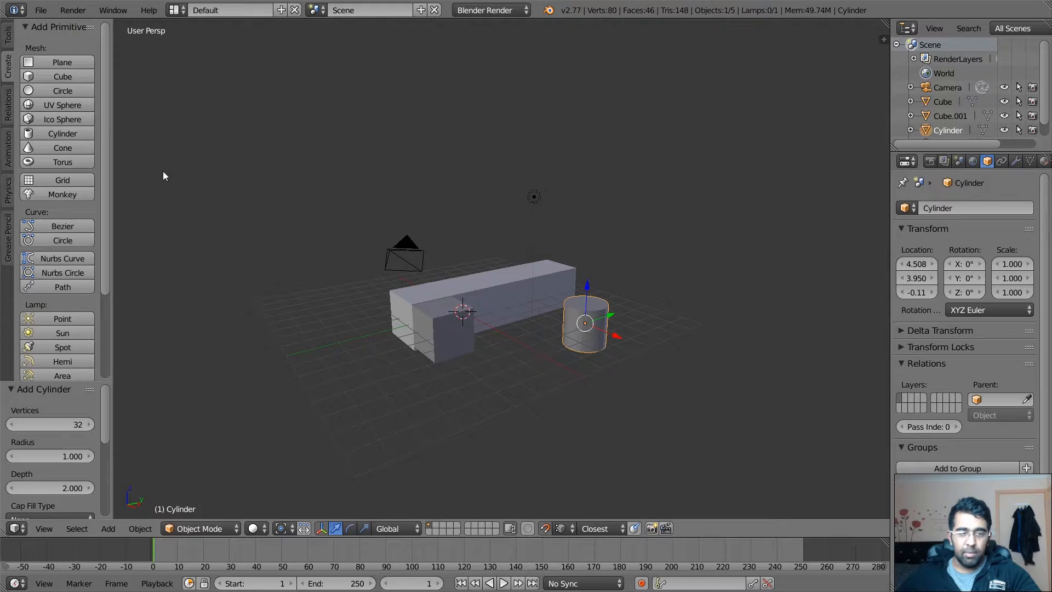
{"action": "left_click", "coordinate": [74, 76]}
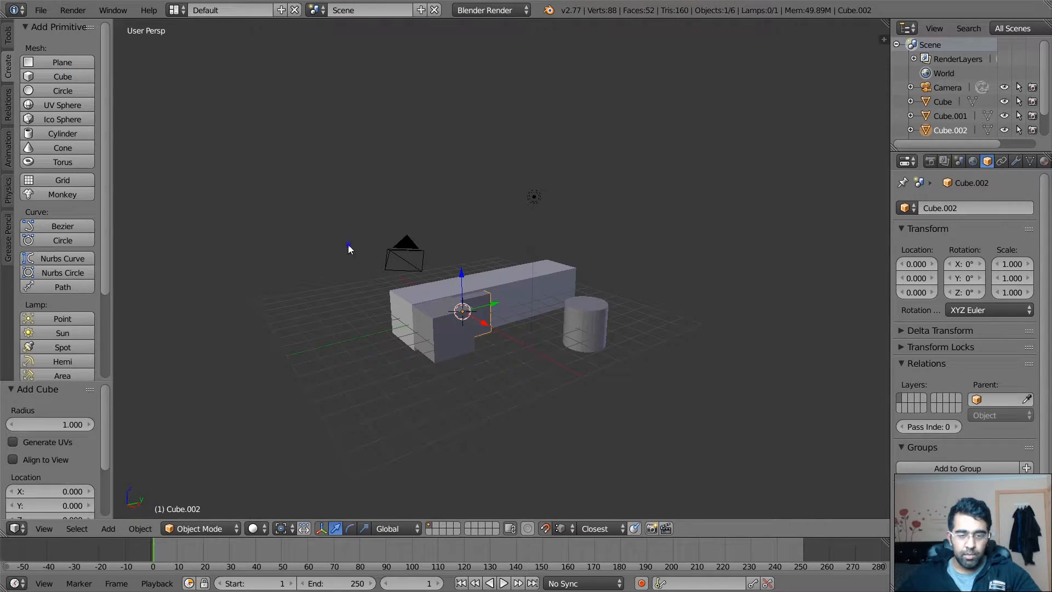
Step: Add a cube beside the camera at about X -4.05, Y -4.55, Z 1.921, and place the 3D cursor just above the camera
{"action": "left_click", "coordinate": [339, 271]}
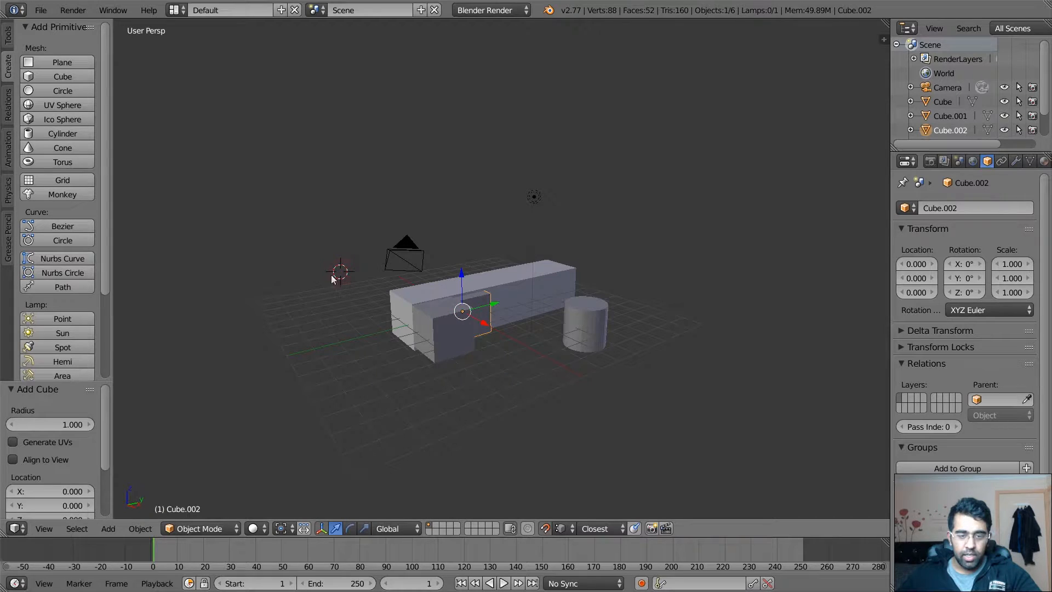
{"action": "left_click", "coordinate": [65, 78]}
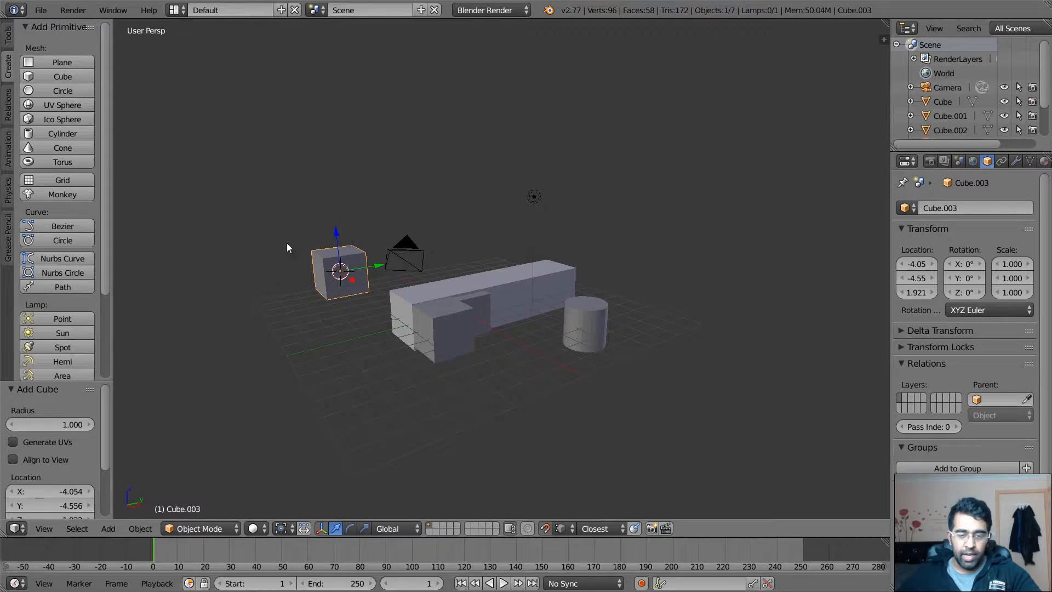
{"action": "left_click", "coordinate": [405, 225]}
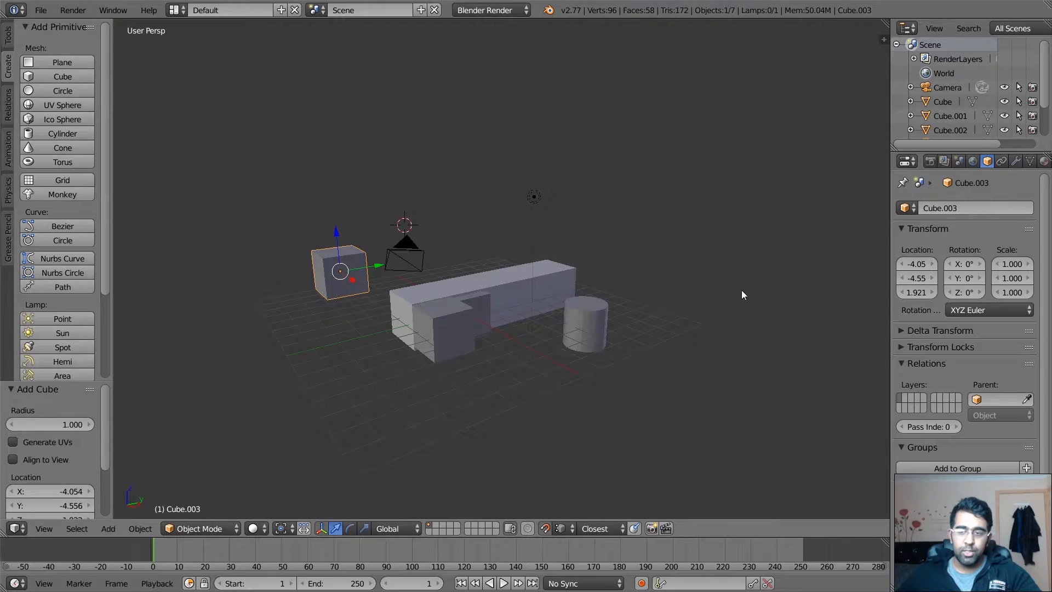
Step: Make the Outliner slightly taller and select Cube.001 in it, followed by Cube.003
{"action": "left_click_drag", "start_coordinate": [967, 152], "coordinate": [966, 159]}
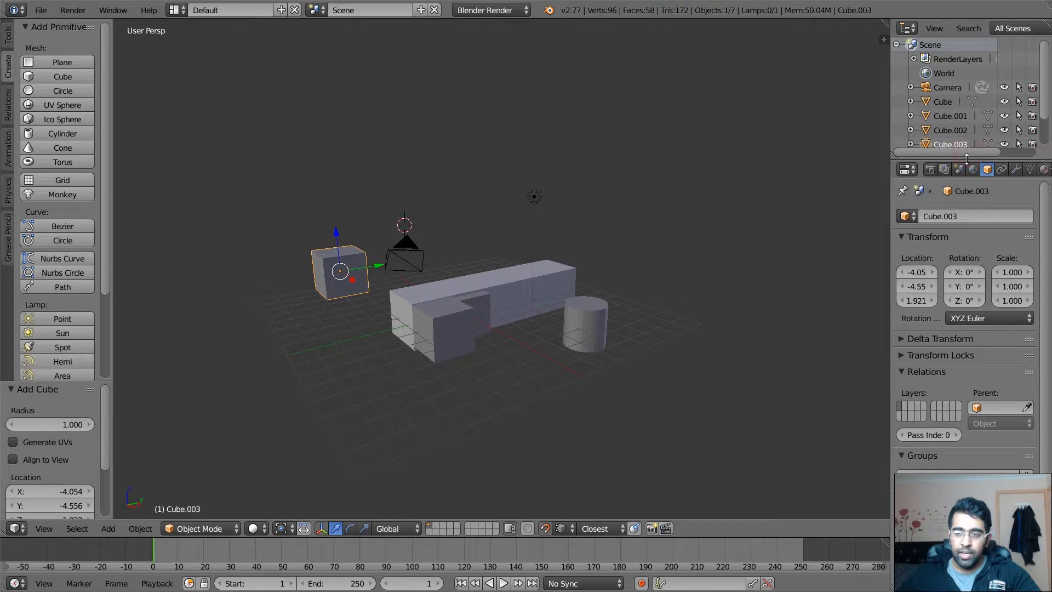
{"action": "left_click", "coordinate": [959, 118]}
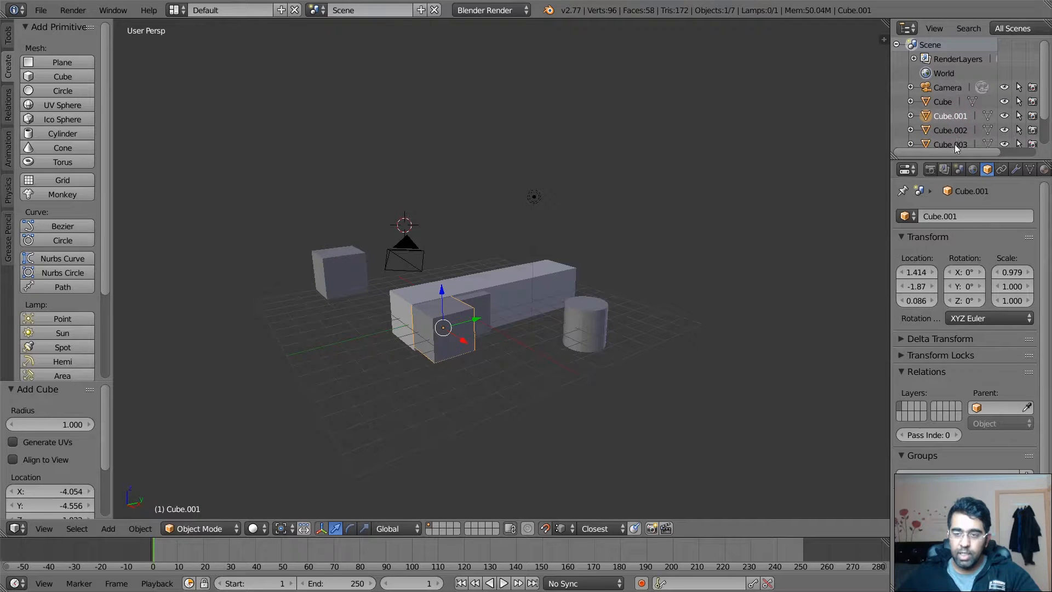
{"action": "left_click", "coordinate": [955, 143]}
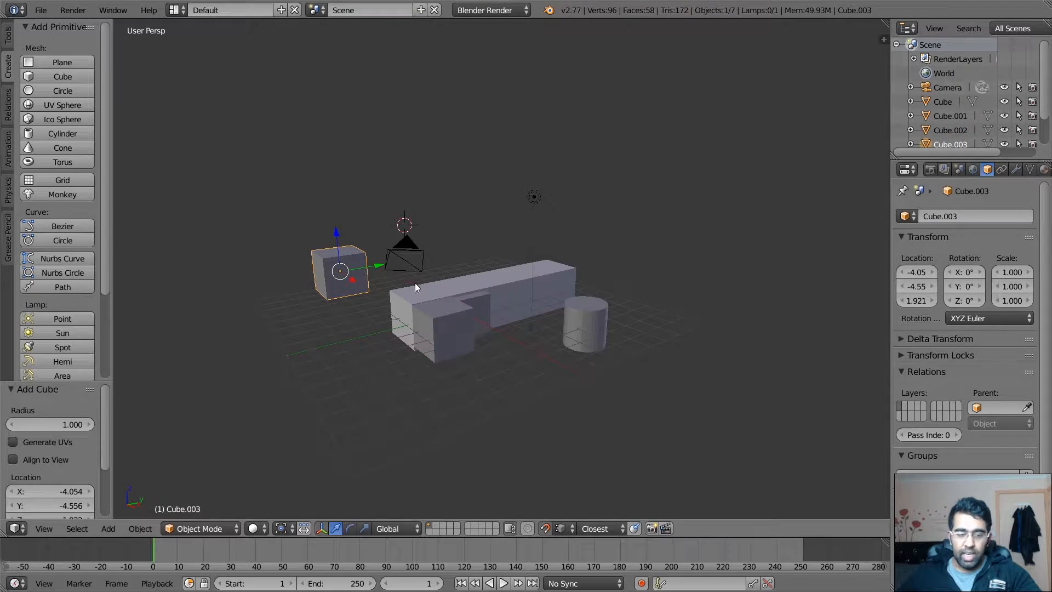
Step: Frame the selected cube with View Selected and bring the whole scene back with View All
{"action": "left_click", "coordinate": [36, 534]}
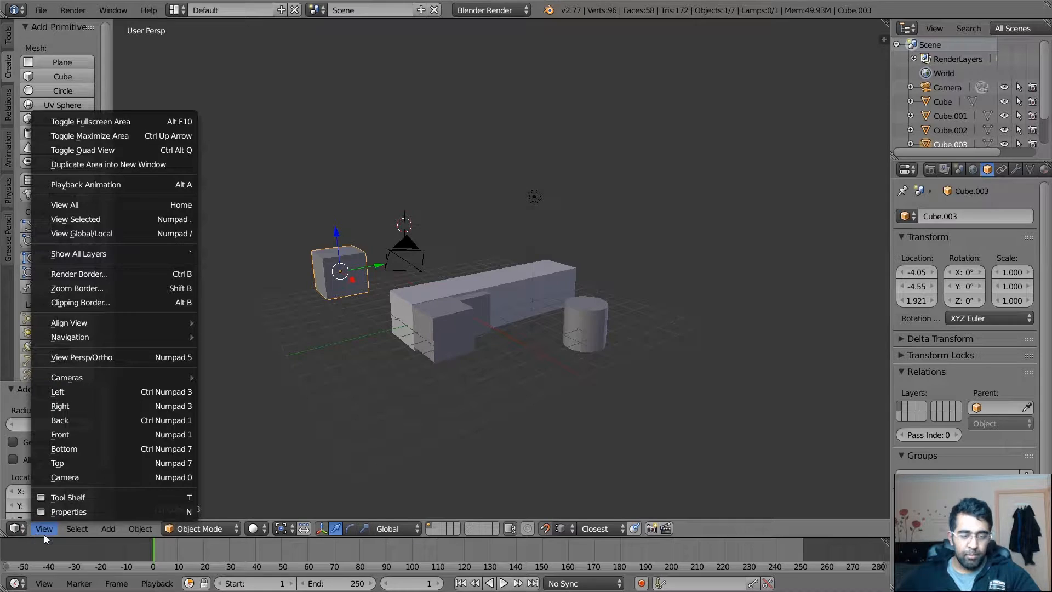
{"action": "mouse_move", "coordinate": [250, 324]}
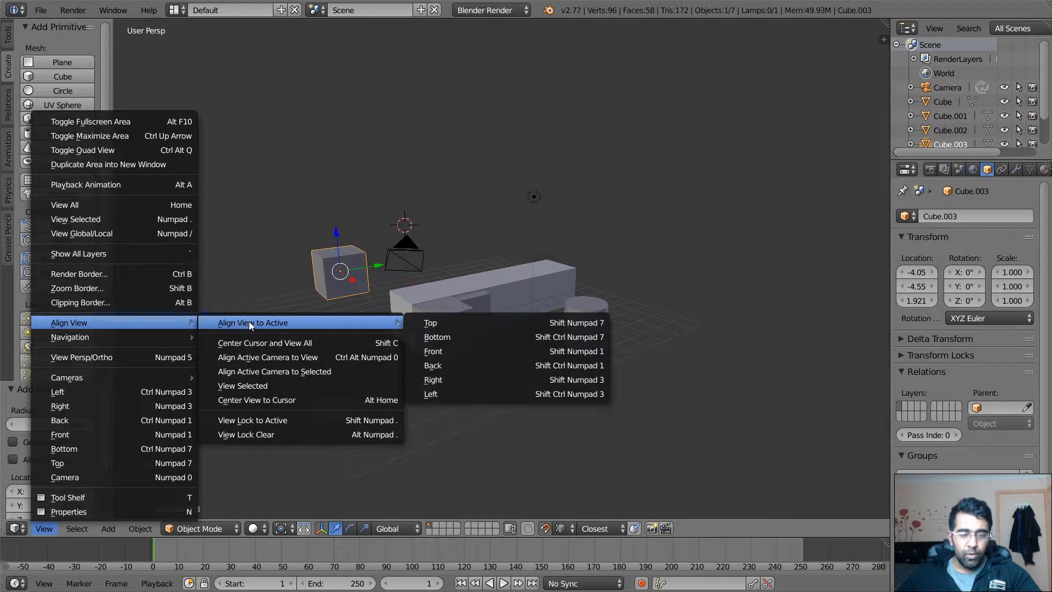
{"action": "left_click", "coordinate": [258, 386]}
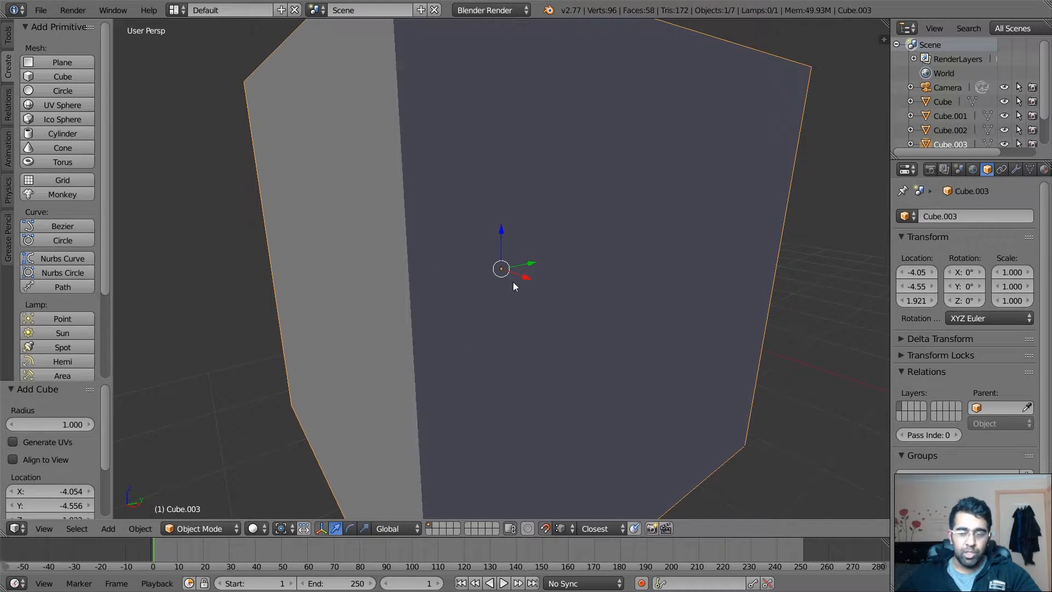
{"action": "scroll", "coordinate": [513, 282], "scroll_direction": "down", "scroll_amount": 3}
{"action": "key", "text": "Home"}
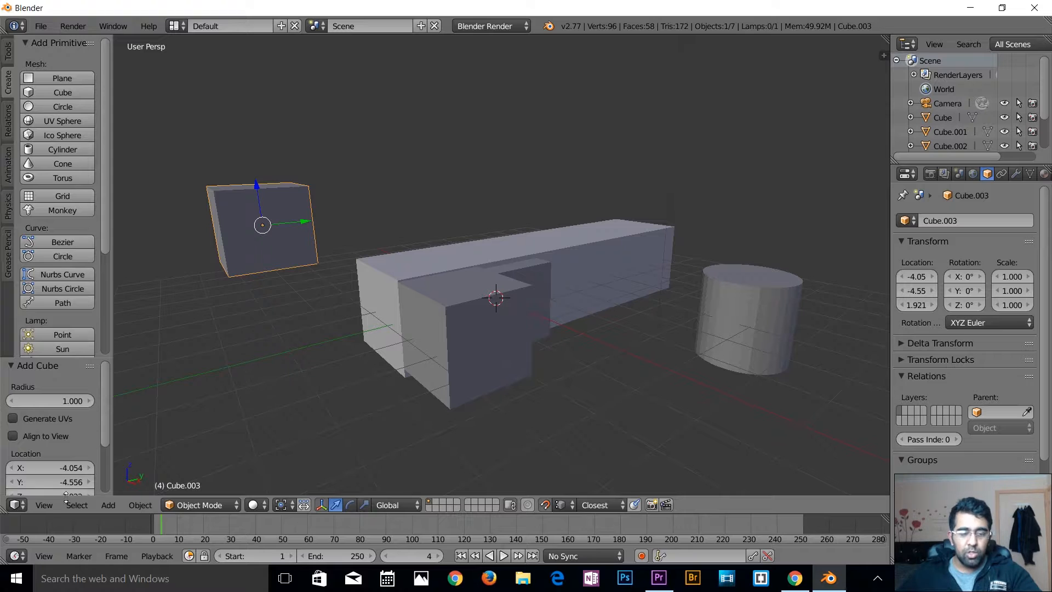
Step: Look at the scene through the camera and orbit back out to a free perspective view
{"action": "left_click", "coordinate": [44, 505]}
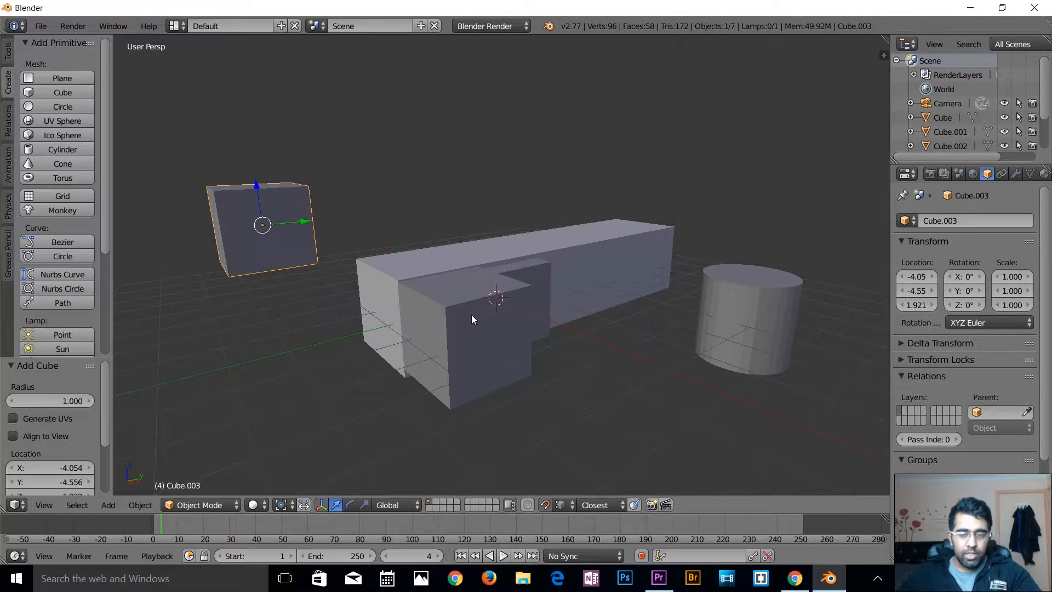
{"action": "middle_click_drag", "start_coordinate": [434, 348], "coordinate": [505, 342]}
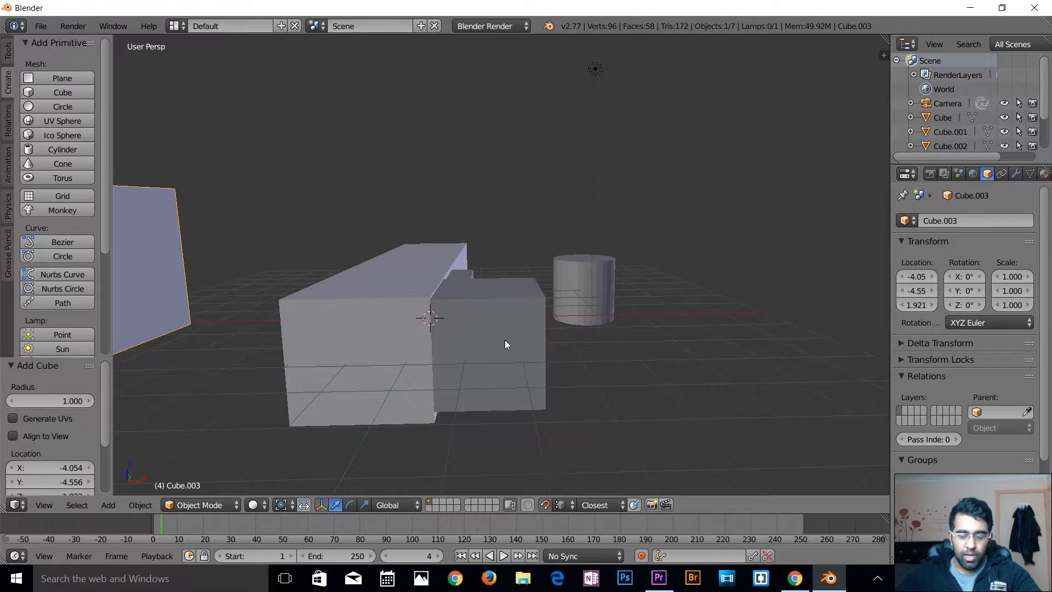
{"action": "key", "text": "KP_0"}
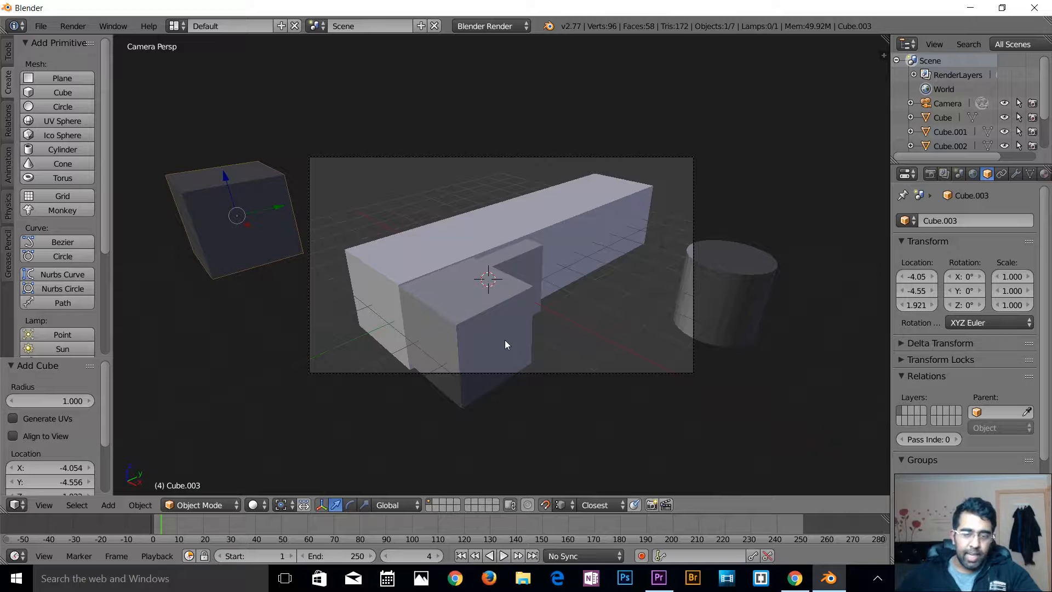
{"action": "middle_click_drag", "start_coordinate": [578, 278], "coordinate": [555, 275]}
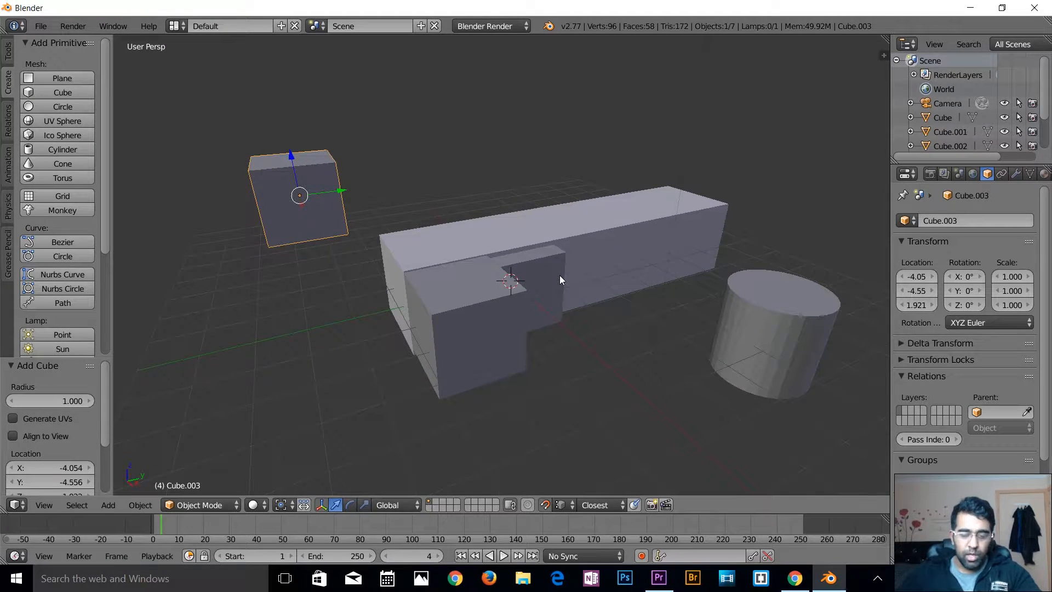
Step: Switch to the camera view and place the 3D cursor on the cube at the origin
{"action": "left_click", "coordinate": [44, 504]}
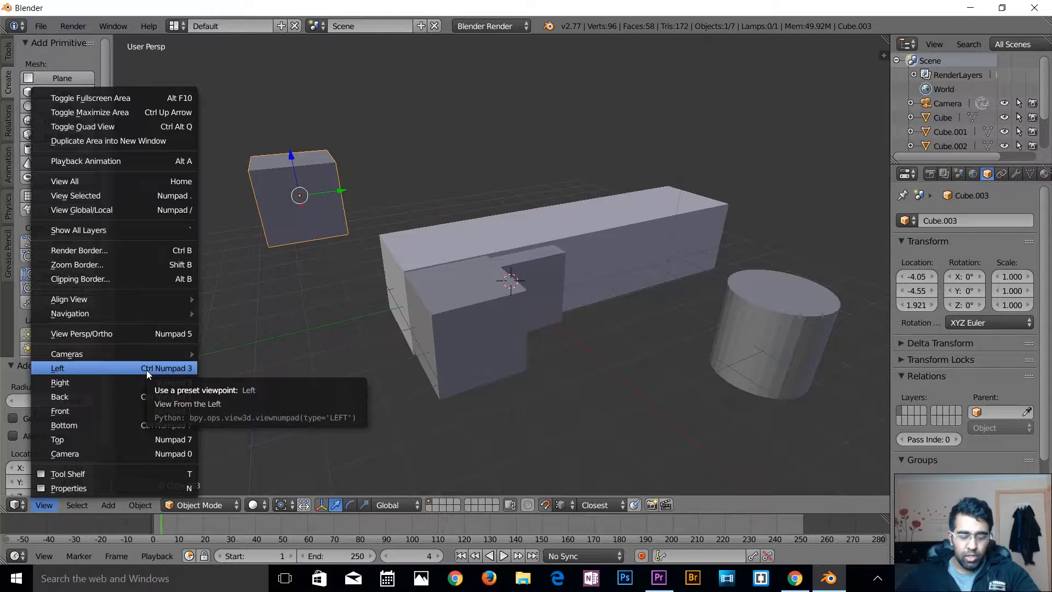
{"action": "key", "text": "KP_0"}
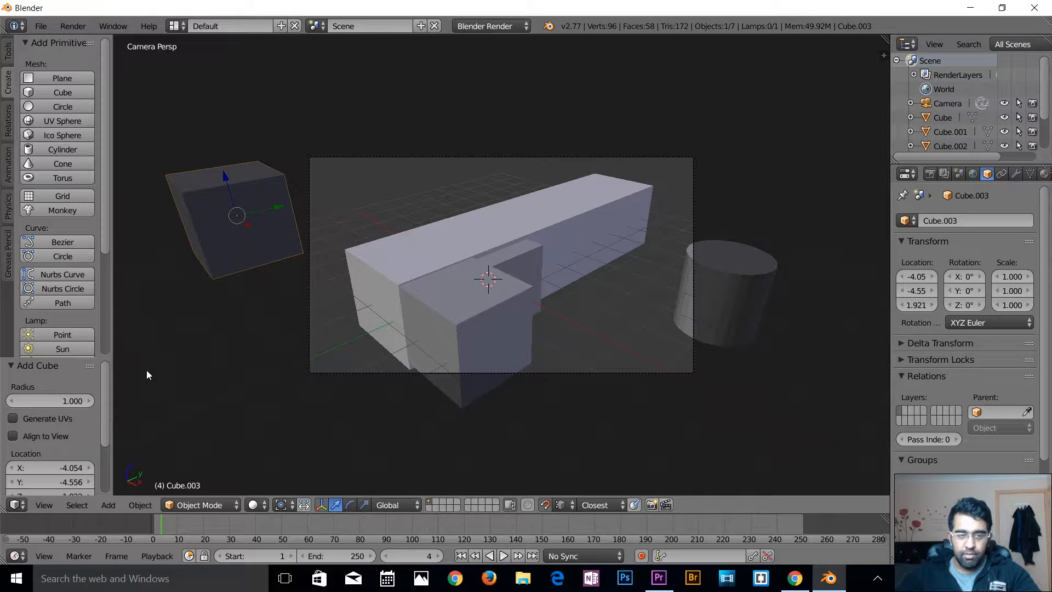
{"action": "left_click", "coordinate": [226, 368]}
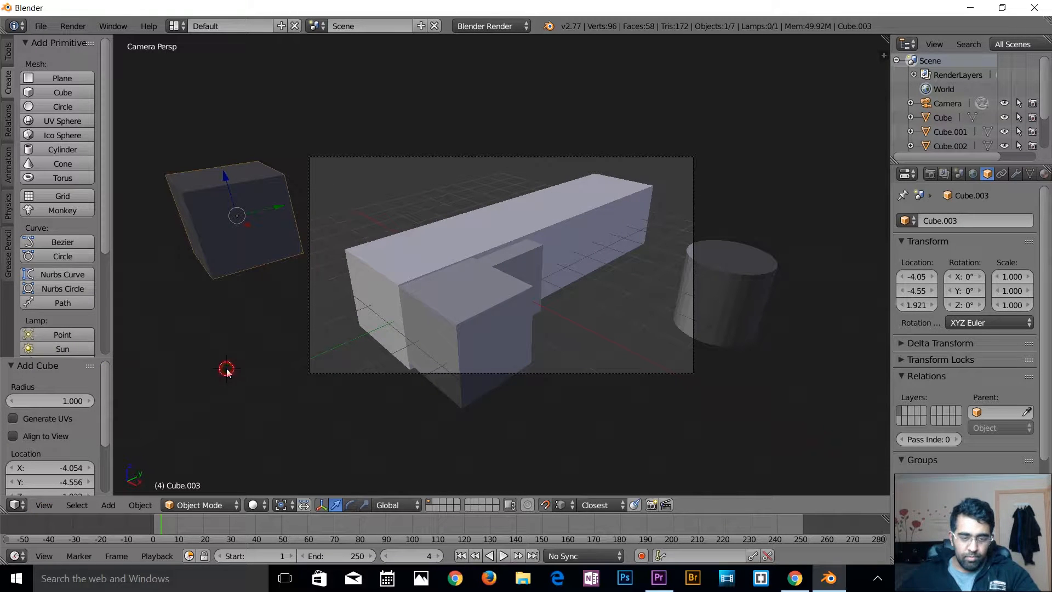
{"action": "left_click", "coordinate": [44, 504]}
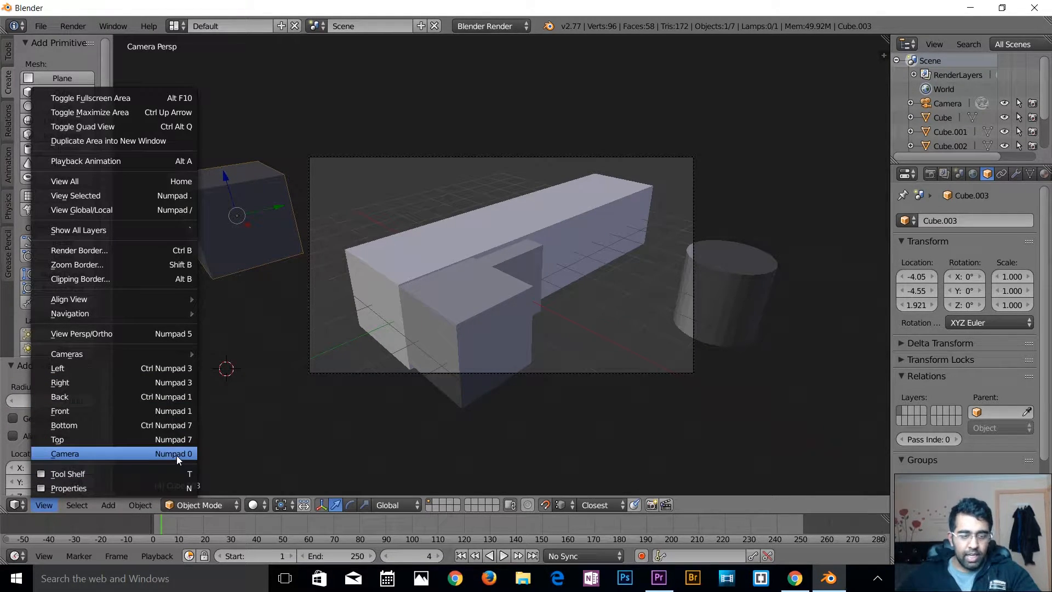
{"action": "left_click", "coordinate": [529, 262]}
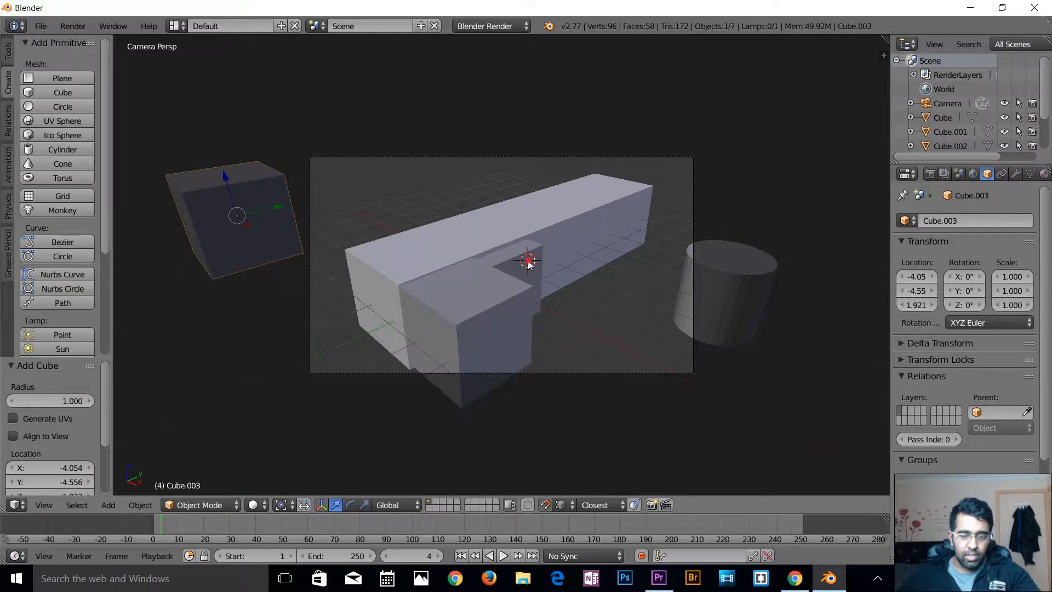
Step: View the scene from the Front, Right and Top presets, and orbit one step down from the top view
{"action": "middle_click_drag", "start_coordinate": [529, 261], "coordinate": [512, 302]}
{"action": "key", "text": "KP_1"}
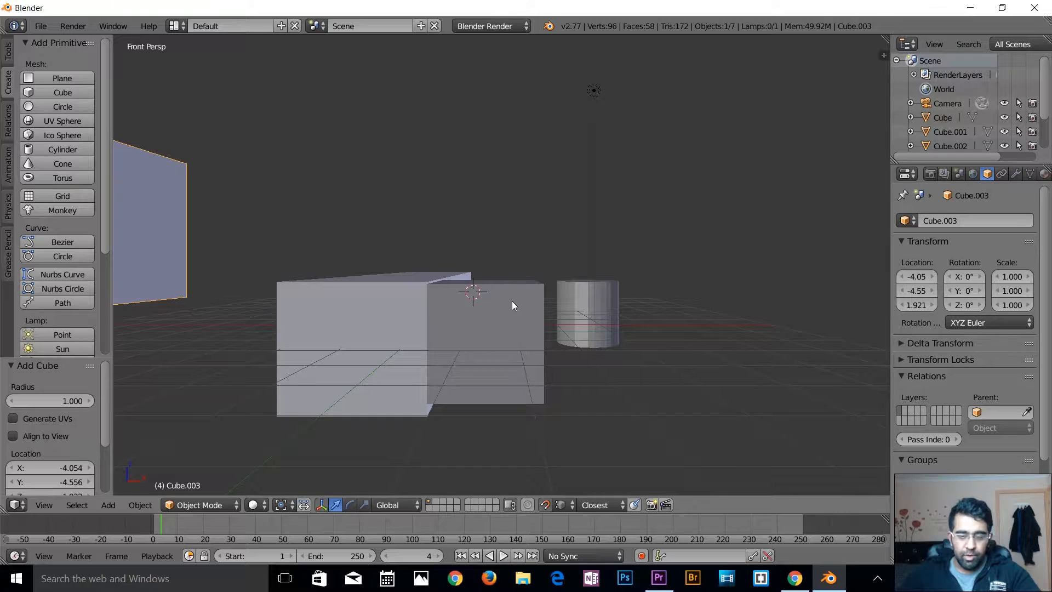
{"action": "key", "text": "KP_3"}
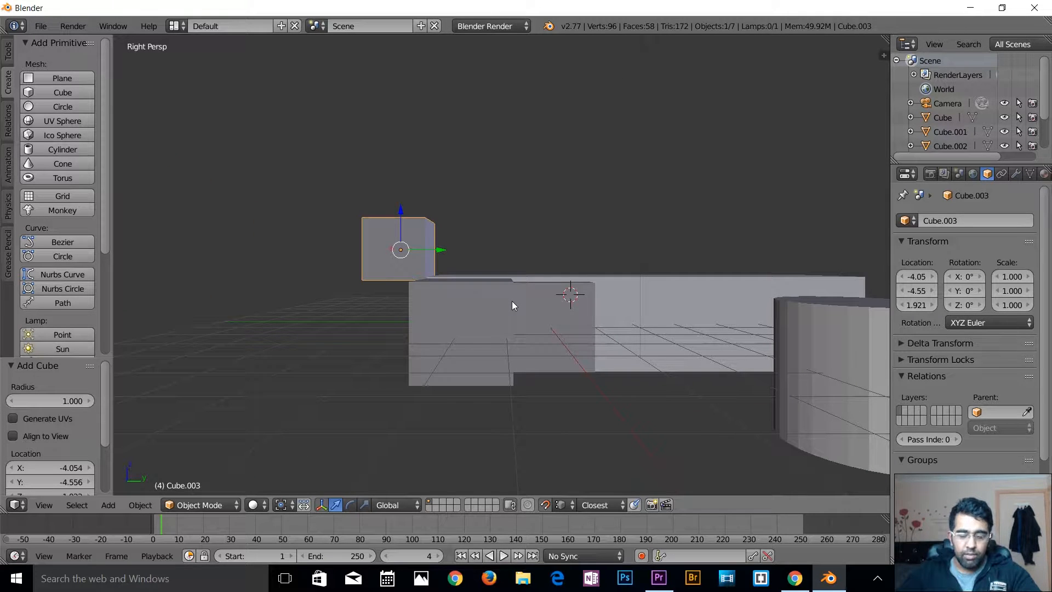
{"action": "key", "text": "KP_7"}
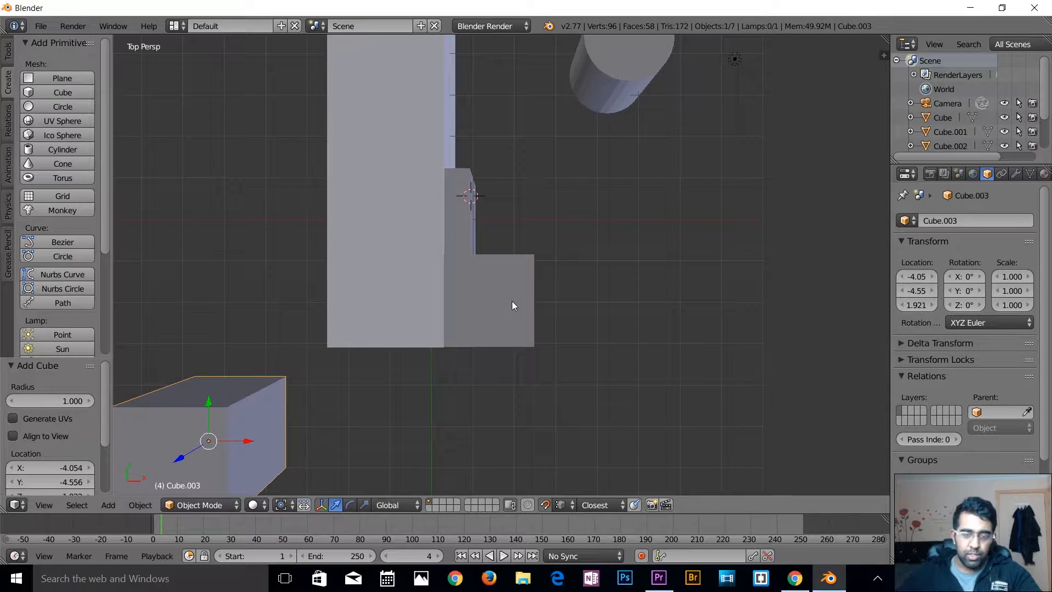
{"action": "scroll", "coordinate": [510, 298], "scroll_direction": "down", "scroll_amount": 2}
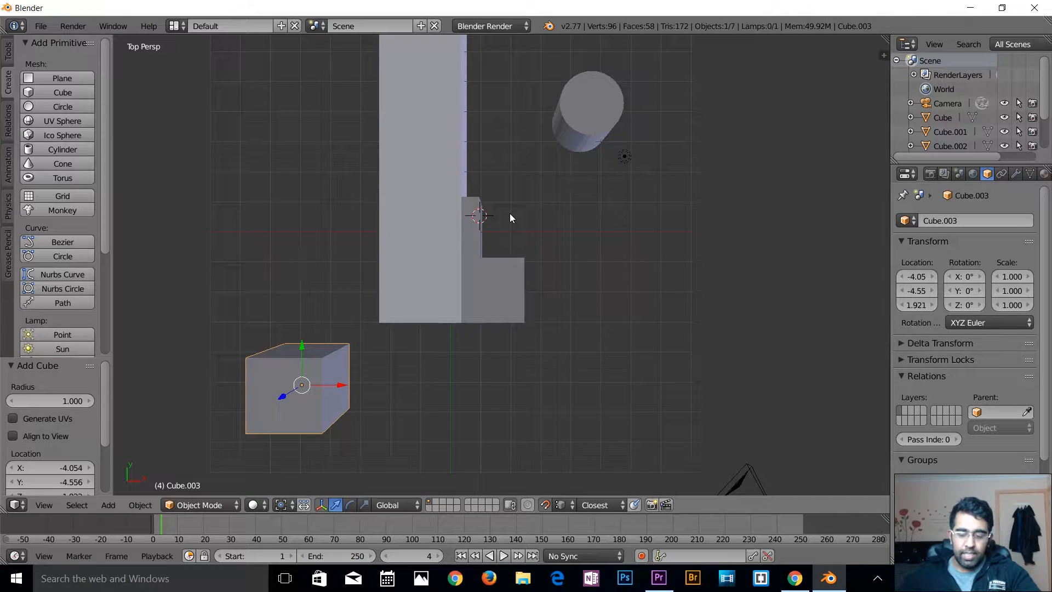
{"action": "key", "text": "KP_2"}
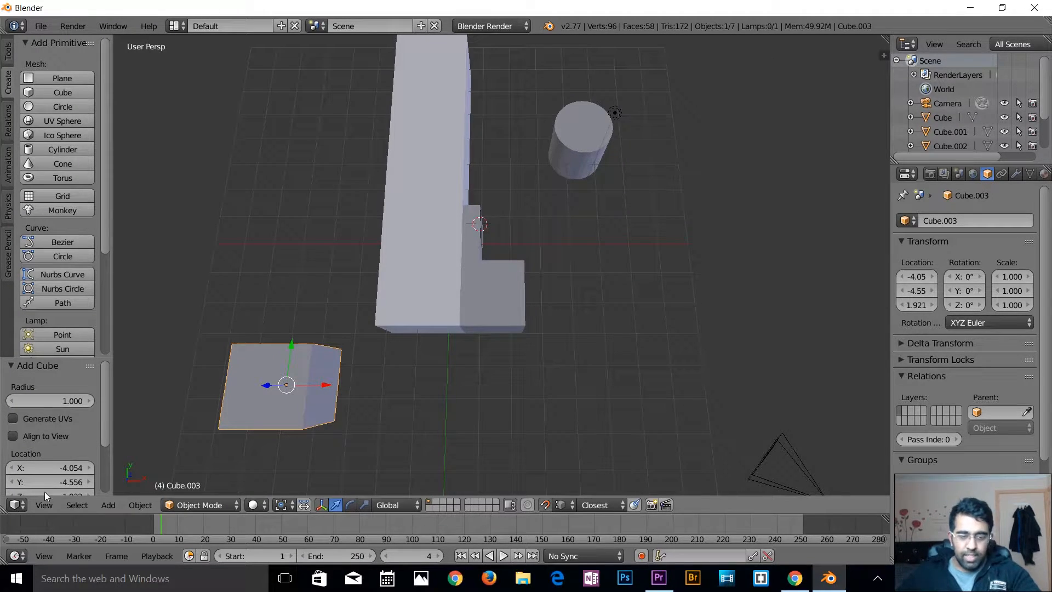
Step: Review the view's orbit, roll, pan and zoom navigation commands, and place the 3D cursor in the empty space beside the joined blocks
{"action": "left_click", "coordinate": [46, 512]}
{"action": "left_click", "coordinate": [47, 510]}
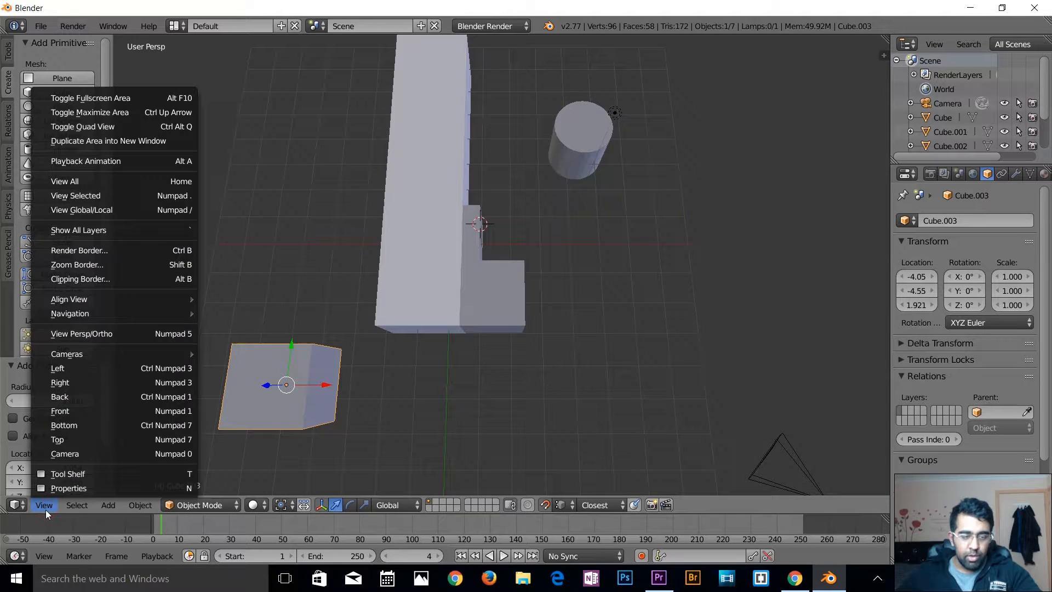
{"action": "mouse_move", "coordinate": [56, 507]}
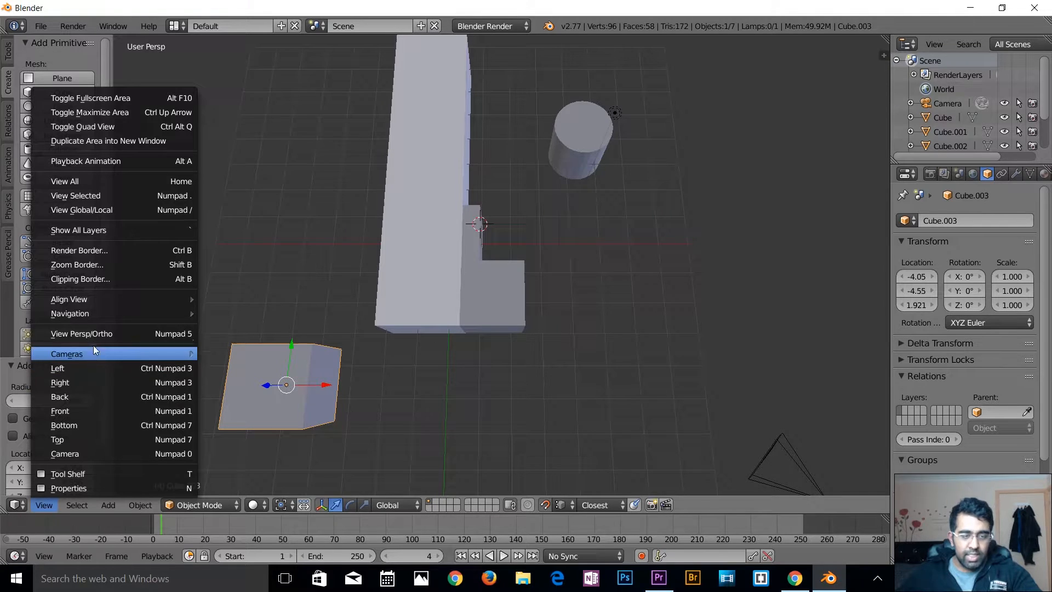
{"action": "mouse_move", "coordinate": [105, 310]}
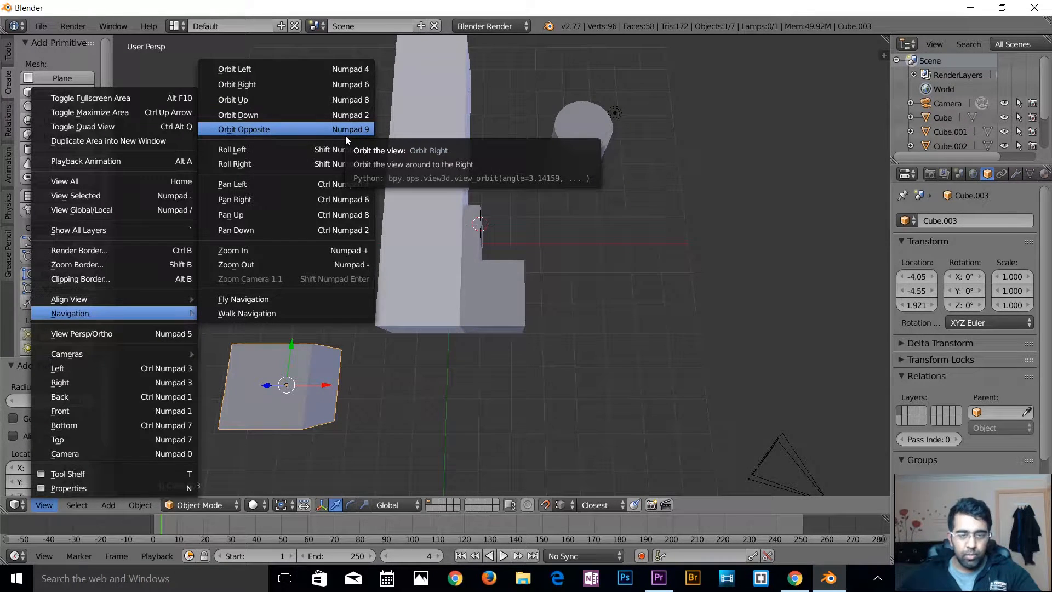
{"action": "left_click", "coordinate": [553, 249]}
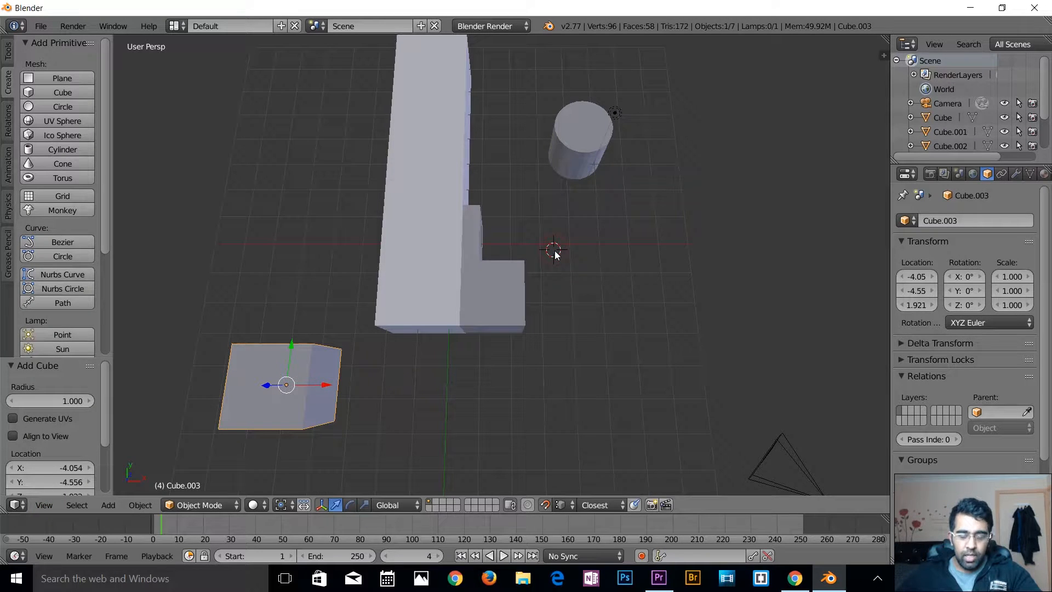
Step: Orbit the view upward in repeated steps around the whole scene, ending at a low view facing the blocks' near ends
{"action": "key", "text": "KP_8"}
{"action": "key", "text": "KP_8"}
{"action": "key", "text": "KP_8"}
{"action": "key", "text": "KP_8"}
{"action": "key", "text": "KP_8"}
{"action": "key", "text": "KP_8"}
{"action": "key", "text": "KP_8"}
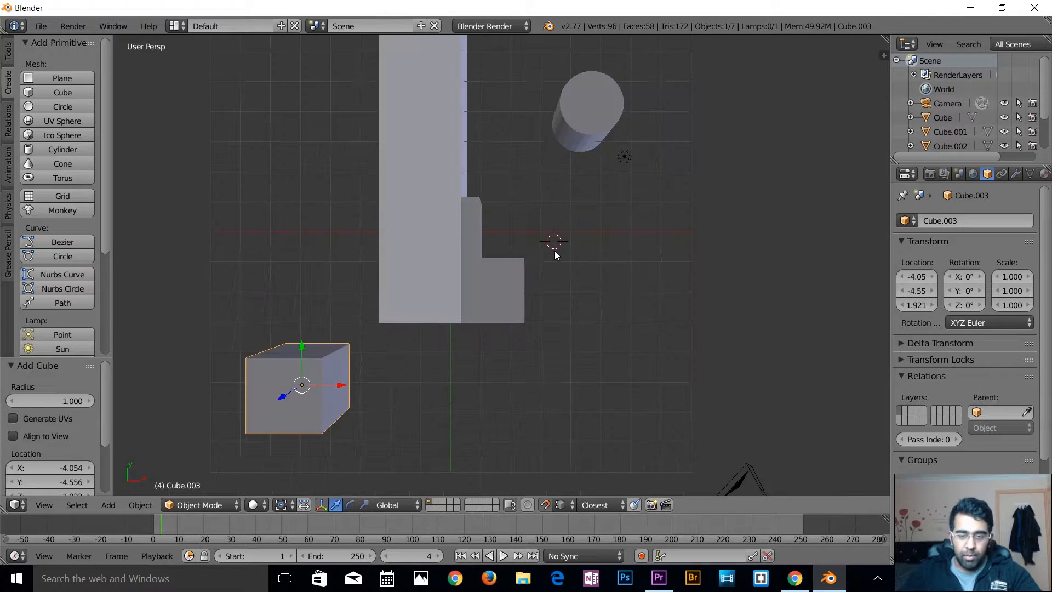
{"action": "key", "text": "KP_8"}
{"action": "key", "text": "KP_8"}
{"action": "key", "text": "KP_8"}
{"action": "key", "text": "KP_8"}
{"action": "key", "text": "KP_8"}
{"action": "key", "text": "KP_8"}
{"action": "key", "text": "KP_8"}
{"action": "key", "text": "KP_8"}
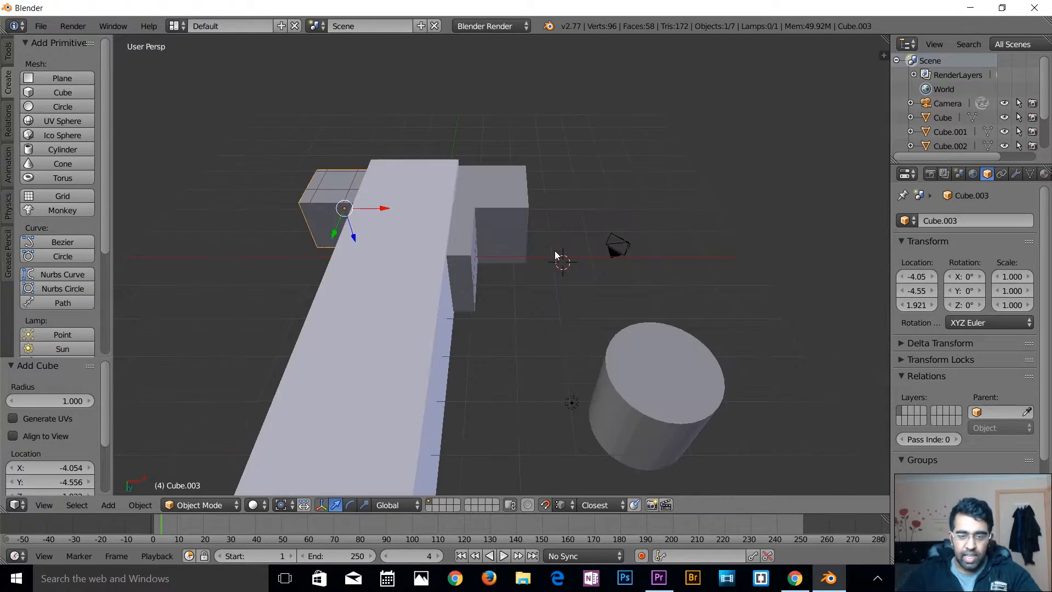
{"action": "key", "text": "KP_8"}
{"action": "key", "text": "KP_8"}
{"action": "key", "text": "KP_8"}
{"action": "key", "text": "KP_8"}
{"action": "key", "text": "KP_8"}
{"action": "key", "text": "KP_8"}
{"action": "key", "text": "KP_8"}
{"action": "key", "text": "KP_8"}
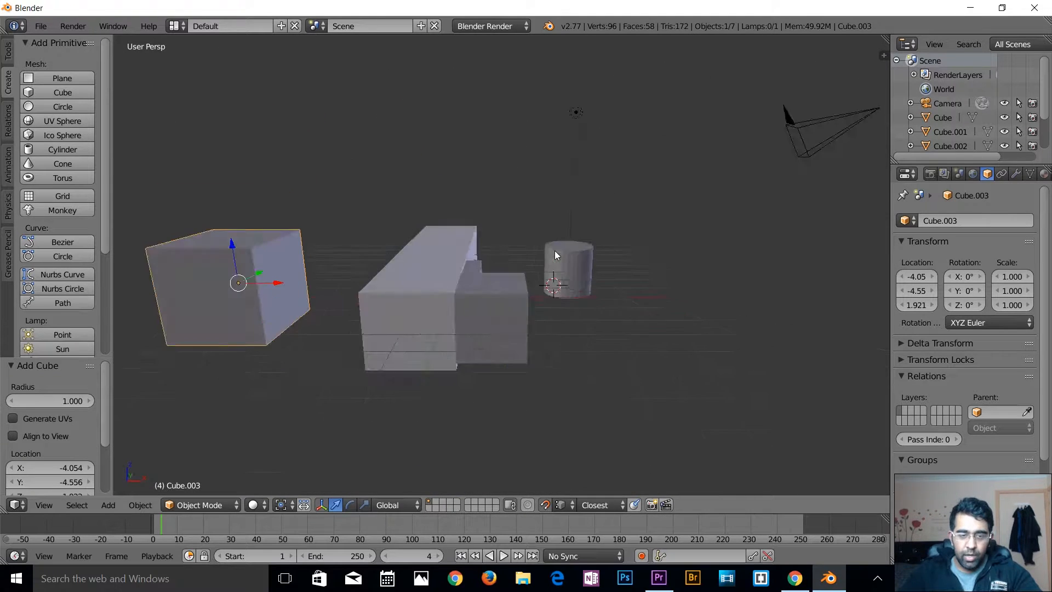
{"action": "key", "text": "KP_8"}
{"action": "key", "text": "KP_8"}
{"action": "key", "text": "KP_8"}
{"action": "key", "text": "KP_8"}
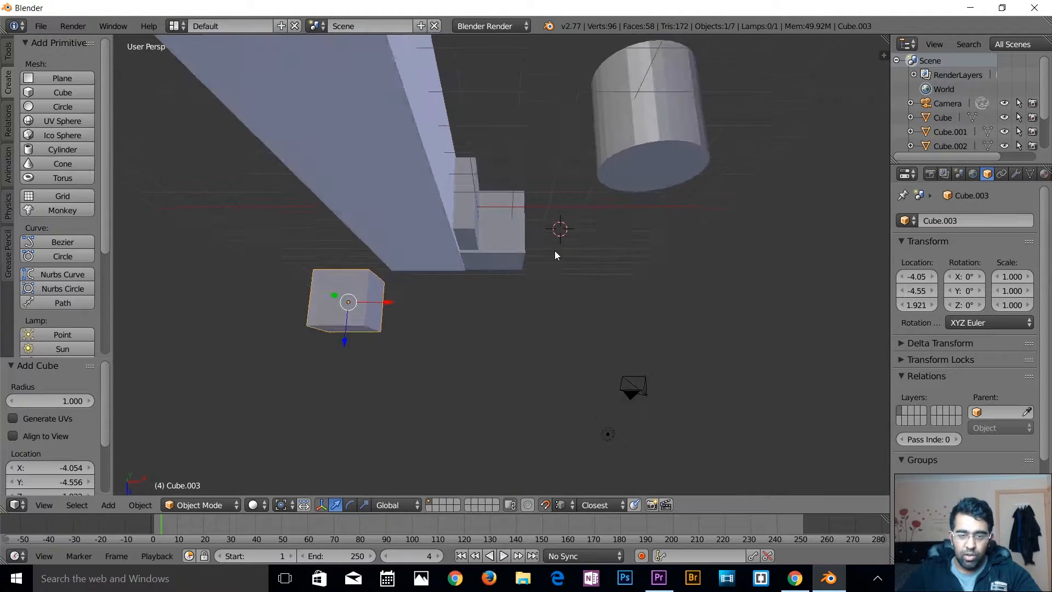
{"action": "key", "text": "KP_8"}
{"action": "key", "text": "KP_8"}
{"action": "key", "text": "KP_8"}
{"action": "key", "text": "KP_8"}
{"action": "key", "text": "KP_8"}
{"action": "key", "text": "KP_8"}
{"action": "key", "text": "KP_8"}
{"action": "key", "text": "KP_8"}
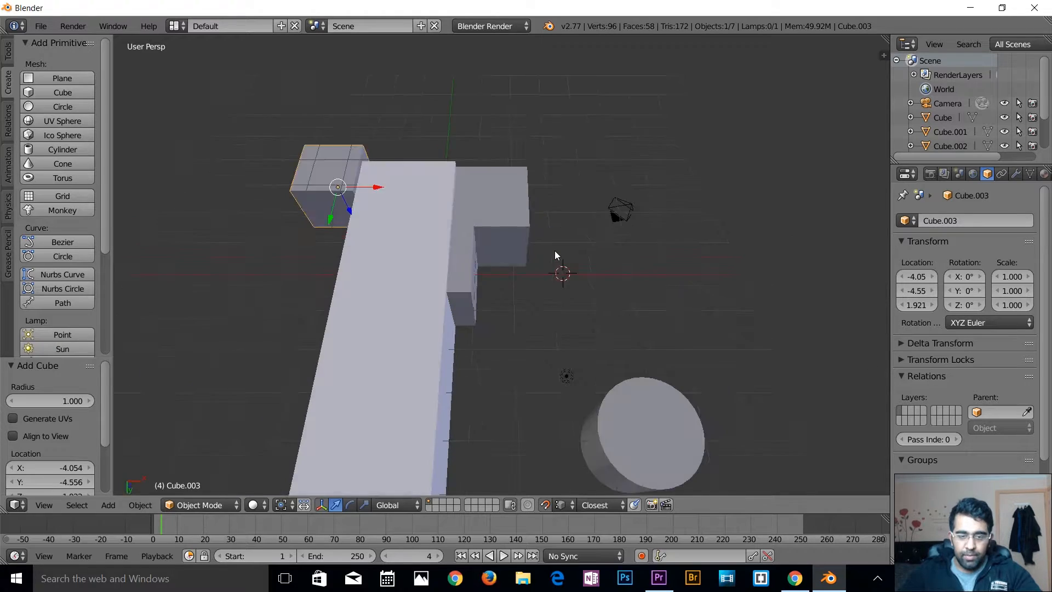
{"action": "key", "text": "KP_8"}
{"action": "key", "text": "KP_8"}
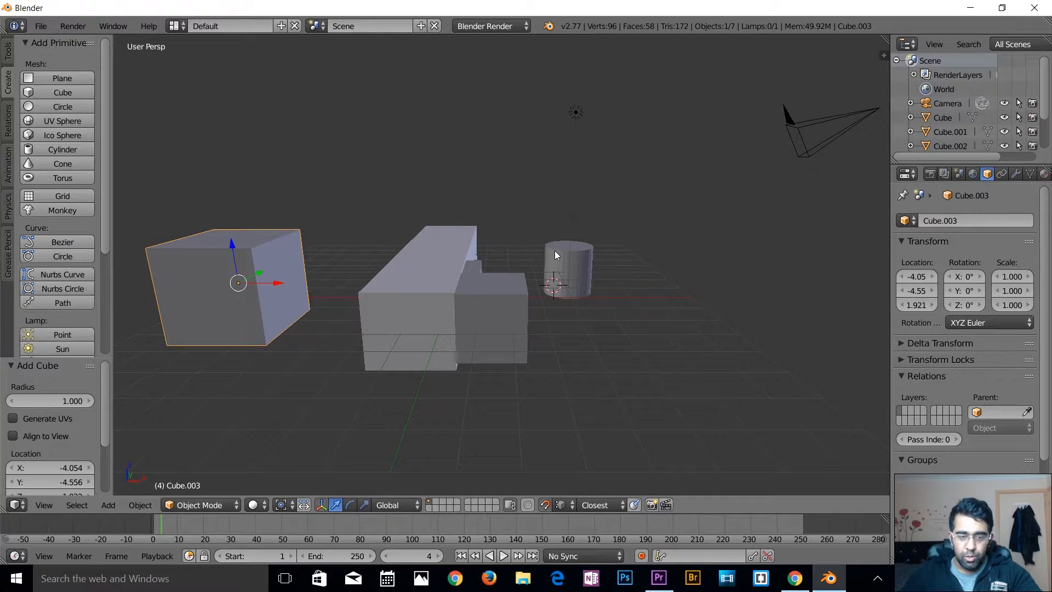
Step: Orbit the view to the left in steps to examine the blocks and the separate cube from the side
{"action": "key", "text": "KP_4"}
{"action": "key", "text": "KP_4"}
{"action": "key", "text": "KP_4"}
{"action": "key", "text": "KP_4"}
{"action": "key", "text": "KP_4"}
{"action": "key", "text": "KP_4"}
{"action": "key", "text": "KP_4"}
{"action": "key", "text": "KP_4"}
{"action": "key", "text": "KP_4"}
{"action": "key", "text": "KP_4"}
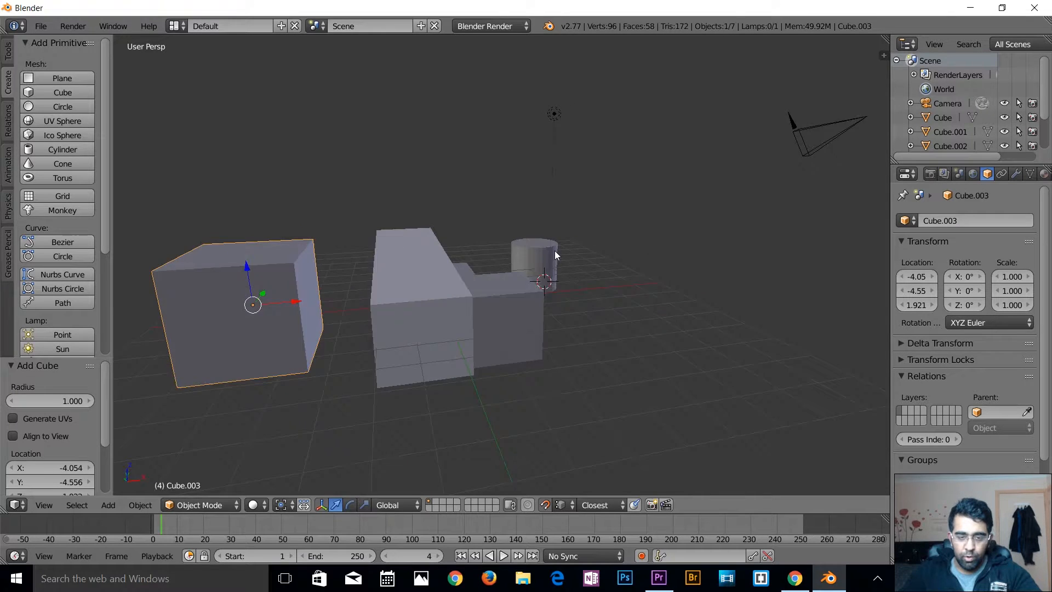
Step: Orbit the view to the right in repeated steps around the blocks, the separate cube and the cylinder
{"action": "key", "text": "KP_6"}
{"action": "key", "text": "KP_6"}
{"action": "key", "text": "KP_6"}
{"action": "key", "text": "KP_6"}
{"action": "key", "text": "KP_6"}
{"action": "key", "text": "KP_6"}
{"action": "key", "text": "KP_6"}
{"action": "key", "text": "KP_6"}
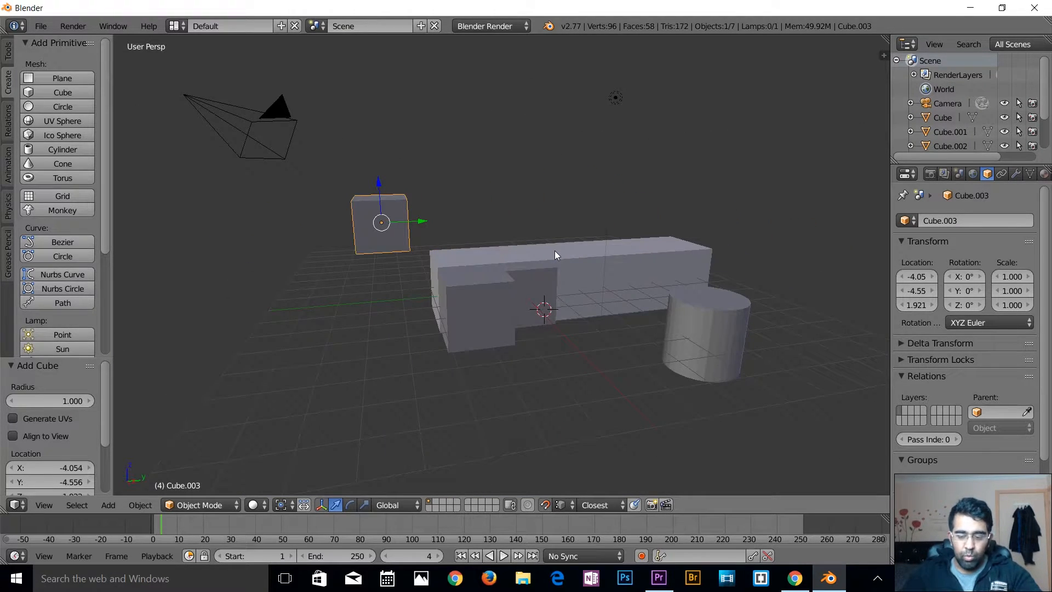
{"action": "key", "text": "KP_6"}
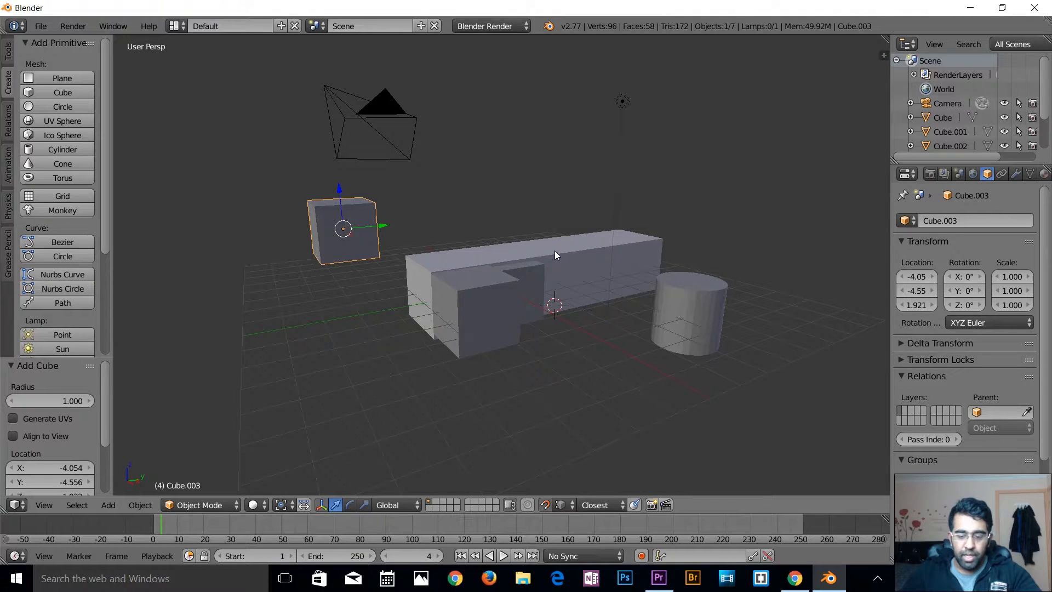
{"action": "key", "text": "KP_6"}
{"action": "key", "text": "KP_6"}
{"action": "key", "text": "KP_6"}
{"action": "key", "text": "KP_6"}
{"action": "key", "text": "KP_6"}
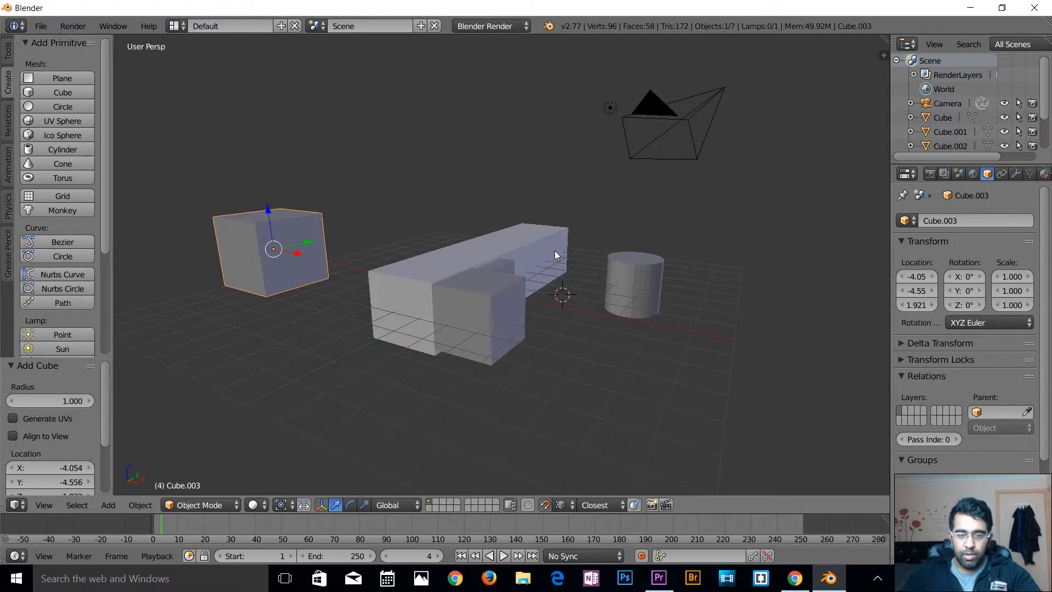
{"action": "key", "text": "KP_6"}
{"action": "key", "text": "KP_6"}
{"action": "key", "text": "KP_6"}
{"action": "key", "text": "KP_6"}
{"action": "key", "text": "KP_6"}
{"action": "key", "text": "KP_6"}
{"action": "key", "text": "KP_6"}
{"action": "key", "text": "KP_6"}
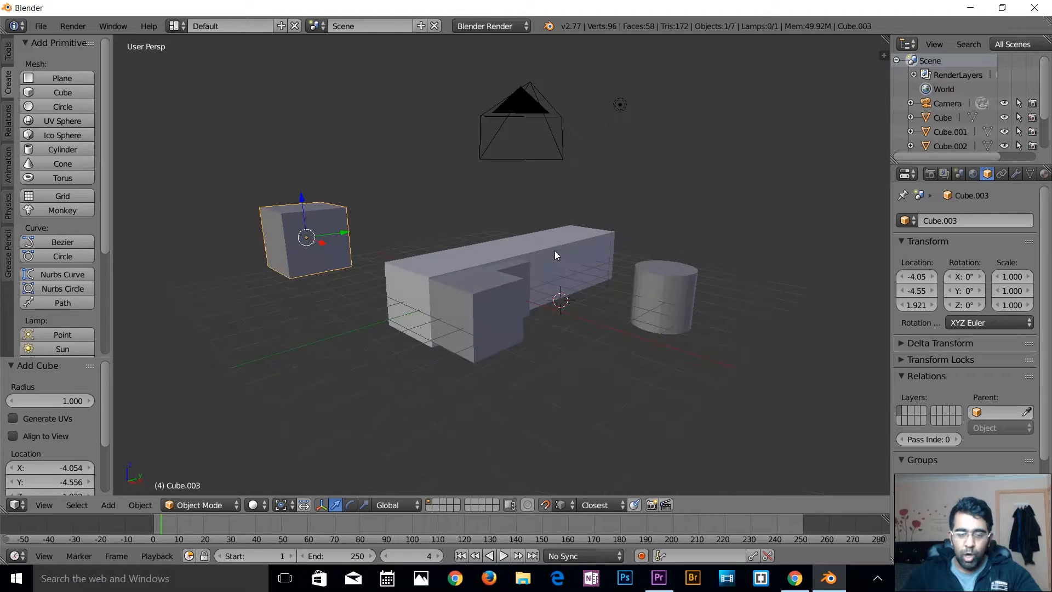
Step: Orbit the view down to look at the blocks from below, and back up to look at them from above
{"action": "key", "text": "KP_2"}
{"action": "key", "text": "KP_2"}
{"action": "key", "text": "KP_2"}
{"action": "key", "text": "KP_2"}
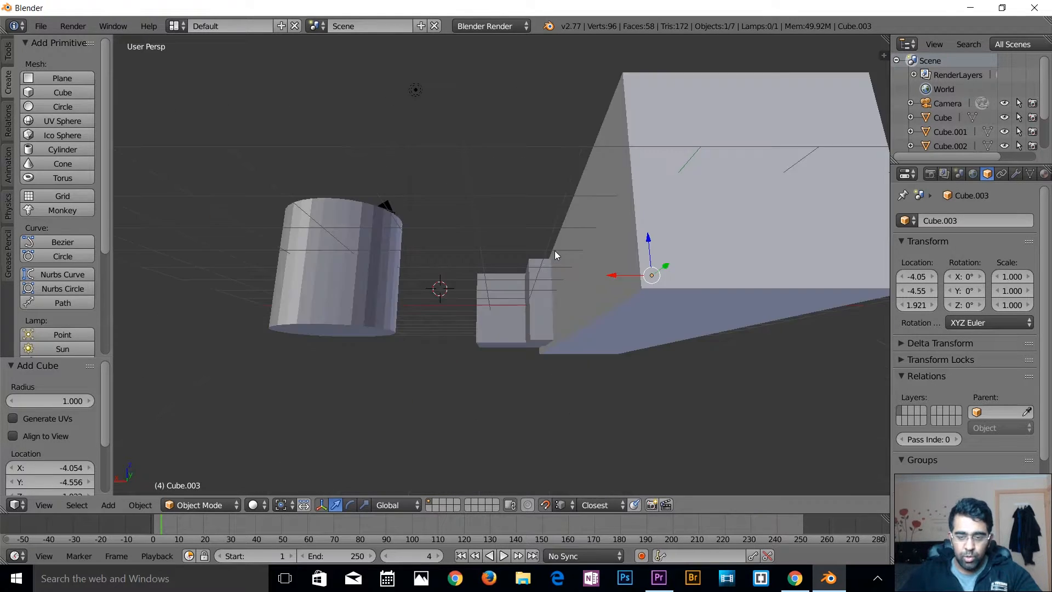
{"action": "key", "text": "KP_8"}
{"action": "key", "text": "KP_8"}
{"action": "key", "text": "KP_8"}
{"action": "key", "text": "KP_8"}
{"action": "key", "text": "KP_8"}
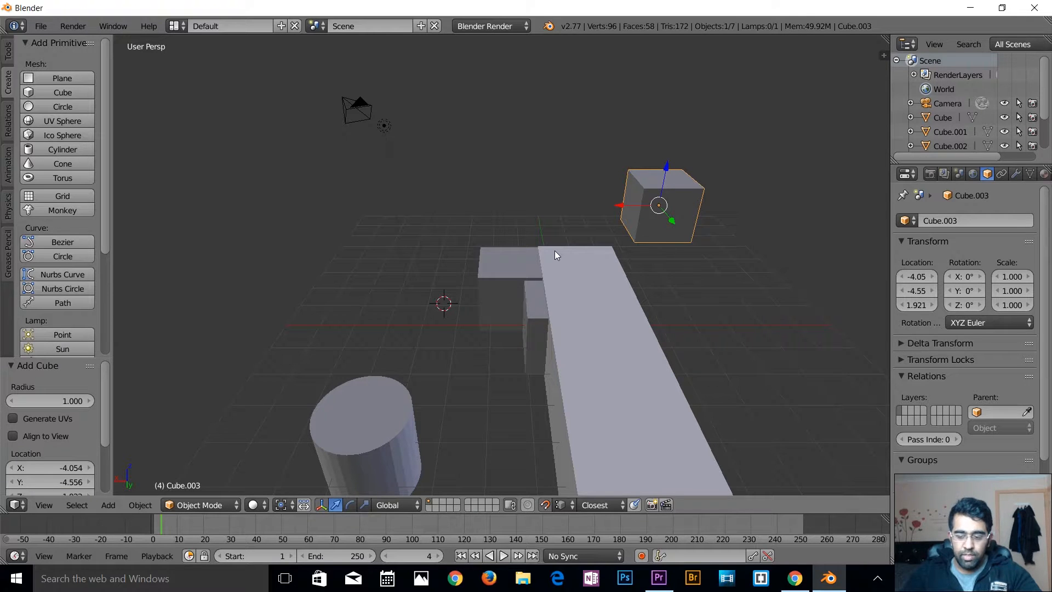
Step: Flip the view repeatedly between opposite sides of the scene with Orbit Opposite
{"action": "key", "text": "KP_9"}
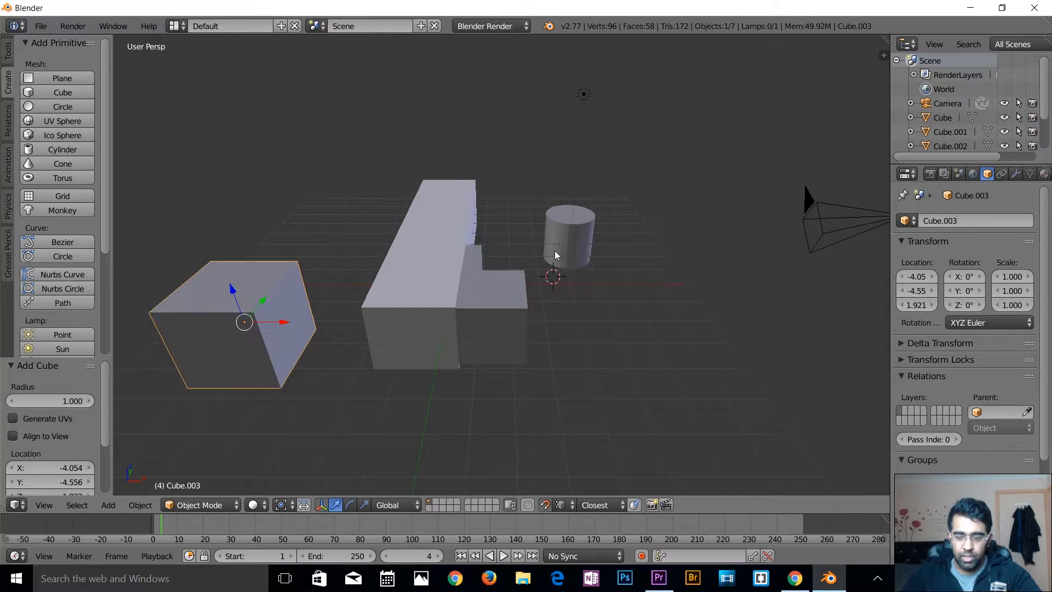
{"action": "key", "text": "KP_9"}
{"action": "key", "text": "KP_9"}
{"action": "key", "text": "KP_9"}
{"action": "key", "text": "KP_9"}
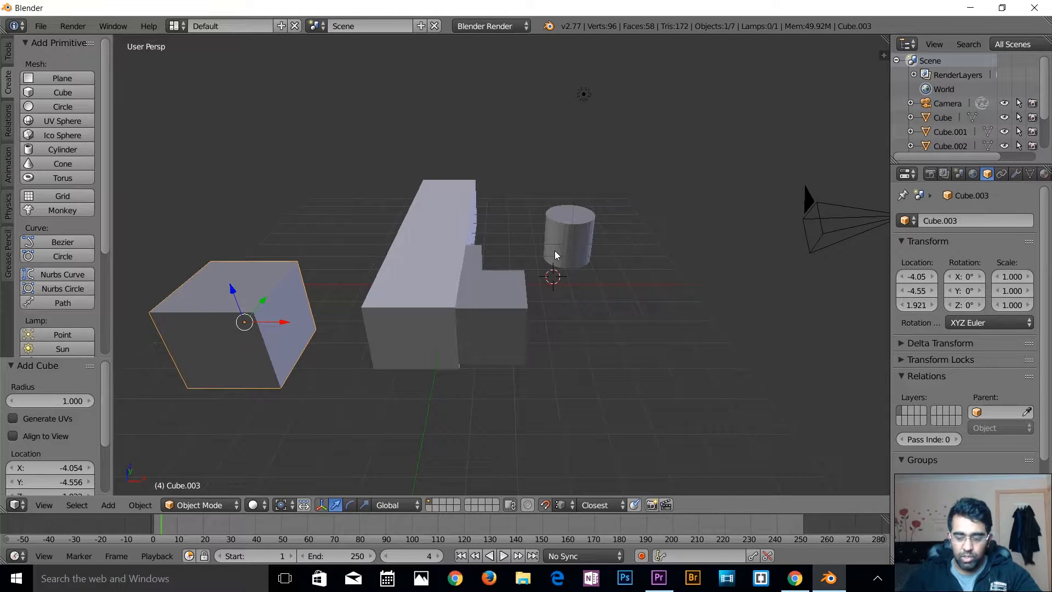
{"action": "key", "text": "KP_9"}
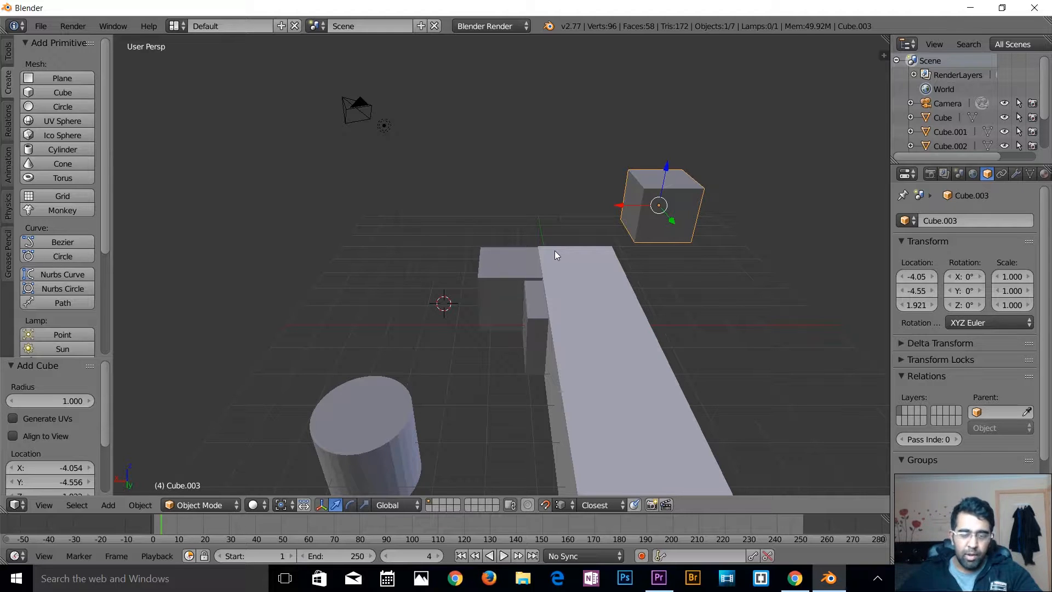
Step: Roll the view to the left in steps through a full turn until the scene is upright again
{"action": "left_click", "coordinate": [38, 506]}
{"action": "mouse_move", "coordinate": [120, 317]}
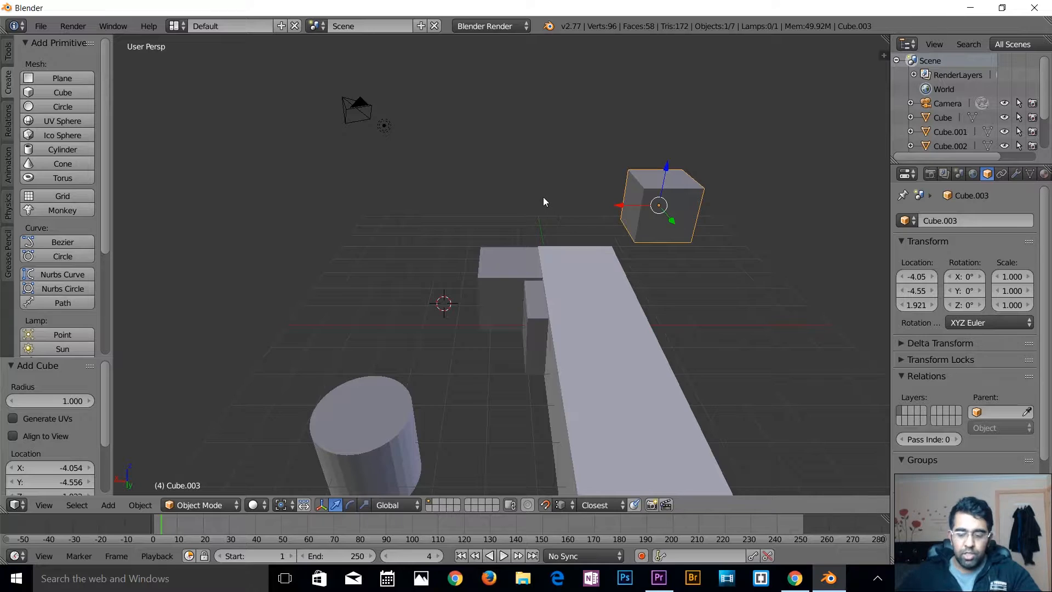
{"action": "key", "text": "shift+KP_4"}
{"action": "key", "text": "shift+KP_4"}
{"action": "key", "text": "shift+KP_4"}
{"action": "key", "text": "shift+KP_4"}
{"action": "key", "text": "shift+KP_4"}
{"action": "key", "text": "shift+KP_4"}
{"action": "key", "text": "shift+KP_4"}
{"action": "key", "text": "shift+KP_4"}
{"action": "key", "text": "shift+KP_4"}
{"action": "key", "text": "shift+KP_4"}
{"action": "key", "text": "shift+KP_4"}
{"action": "key", "text": "shift+KP_4"}
{"action": "key", "text": "shift+KP_4"}
{"action": "key", "text": "shift+KP_4"}
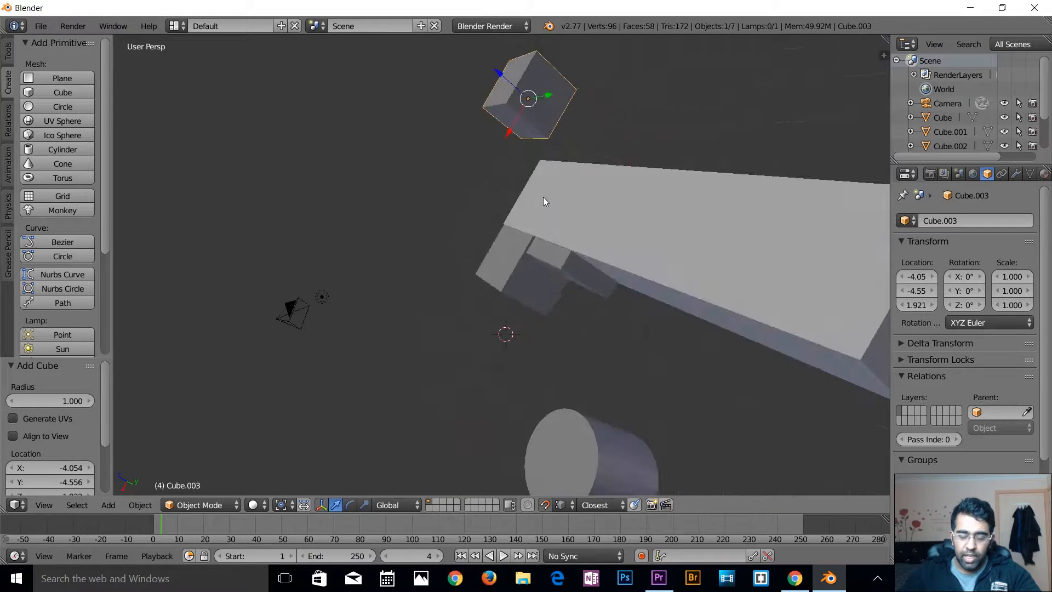
{"action": "key", "text": "shift+KP_4"}
{"action": "key", "text": "shift+KP_4"}
{"action": "key", "text": "shift+KP_4"}
{"action": "key", "text": "shift+KP_4"}
{"action": "key", "text": "shift+KP_4"}
{"action": "key", "text": "shift+KP_4"}
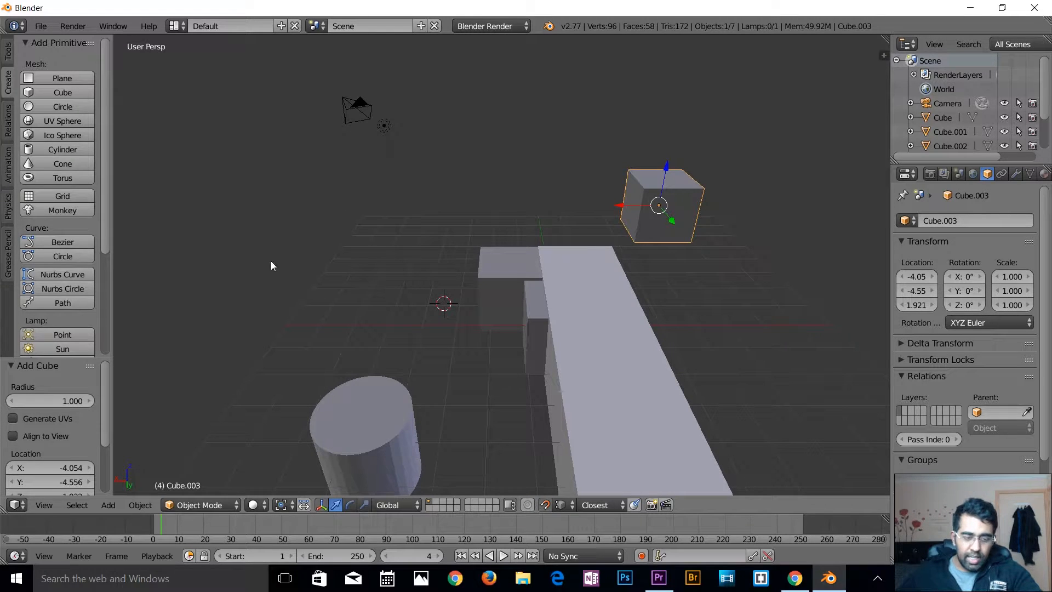
Step: Pan the view sideways and vertically in steps, and zoom in and back out to show the whole scene
{"action": "left_click", "coordinate": [44, 505]}
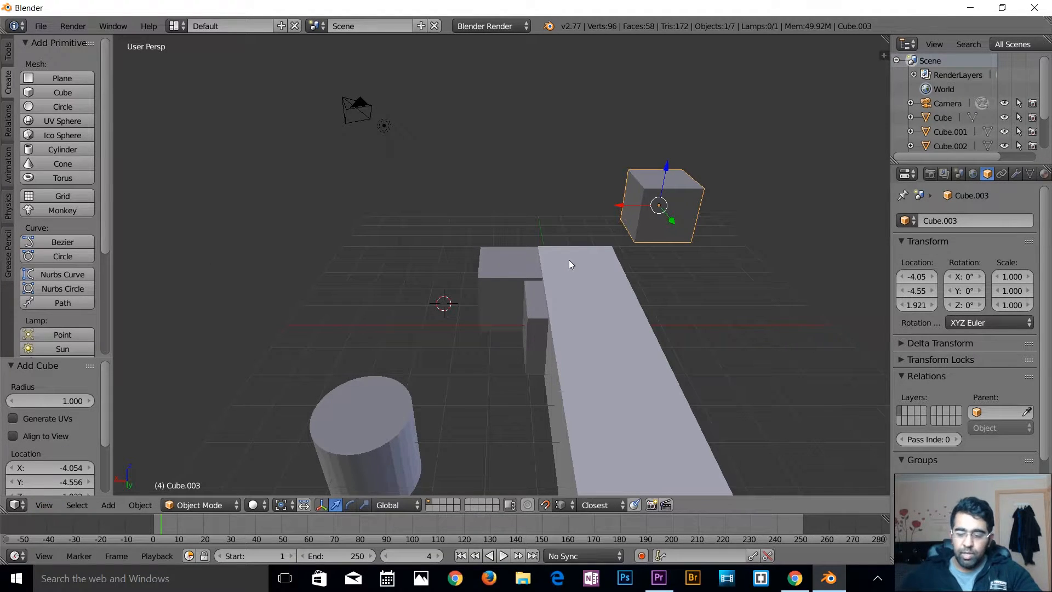
{"action": "scroll", "coordinate": [569, 260], "scroll_direction": "down", "scroll_amount": 5, "text": "ctrl"}
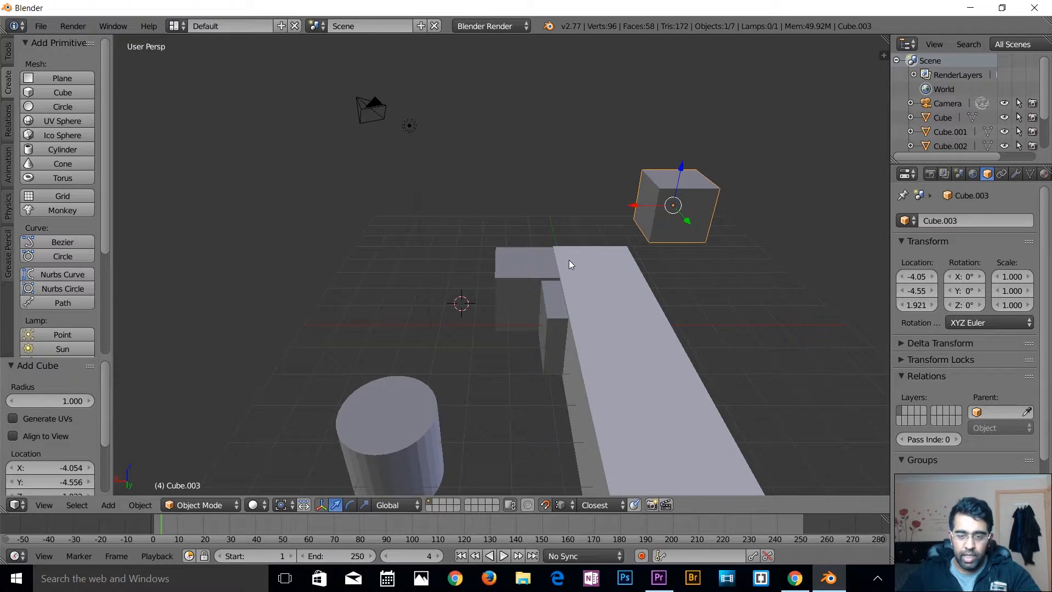
{"action": "scroll", "coordinate": [569, 260], "scroll_direction": "up", "scroll_amount": 2, "text": "ctrl"}
{"action": "scroll", "coordinate": [569, 260], "scroll_direction": "up", "scroll_amount": 4, "text": "ctrl"}
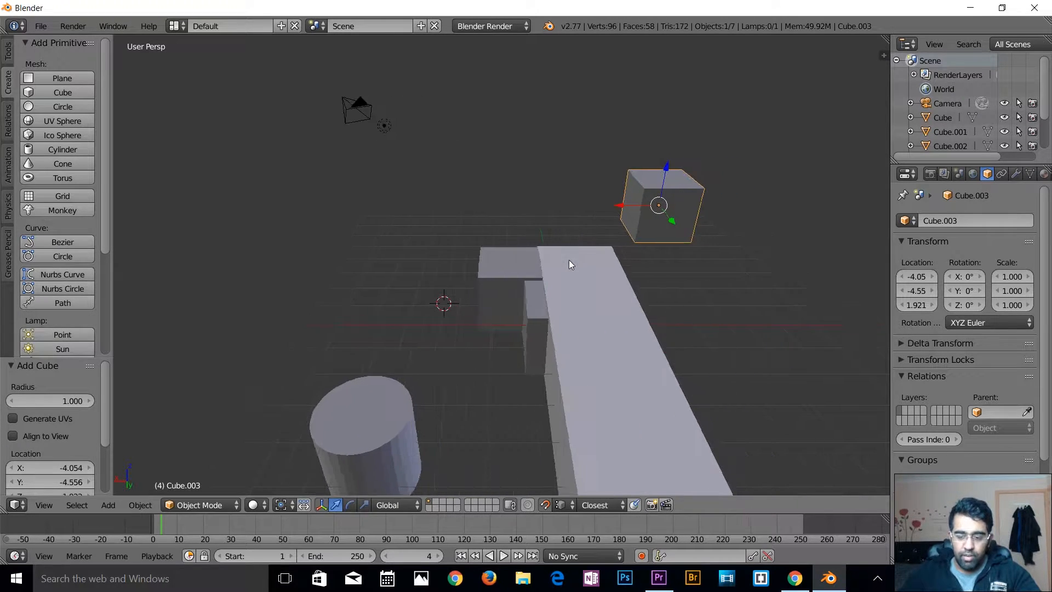
{"action": "scroll", "coordinate": [569, 260], "scroll_direction": "up", "scroll_amount": 4, "text": "shift"}
{"action": "scroll", "coordinate": [569, 260], "scroll_direction": "down", "scroll_amount": 2, "text": "shift"}
{"action": "scroll", "coordinate": [568, 260], "scroll_direction": "down", "scroll_amount": 3, "text": "shift"}
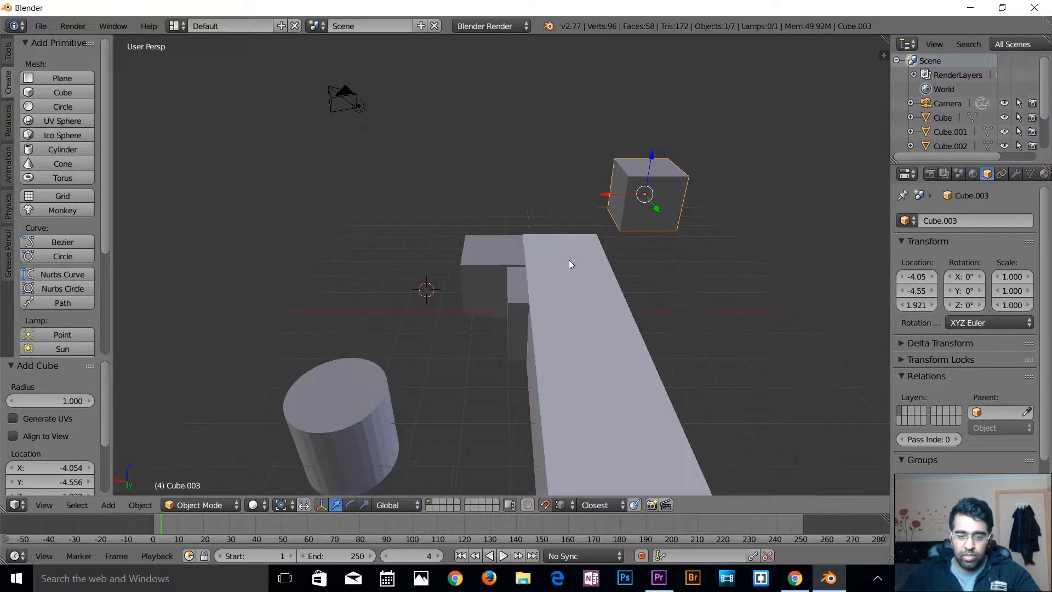
{"action": "scroll", "coordinate": [569, 260], "scroll_direction": "up", "scroll_amount": 3}
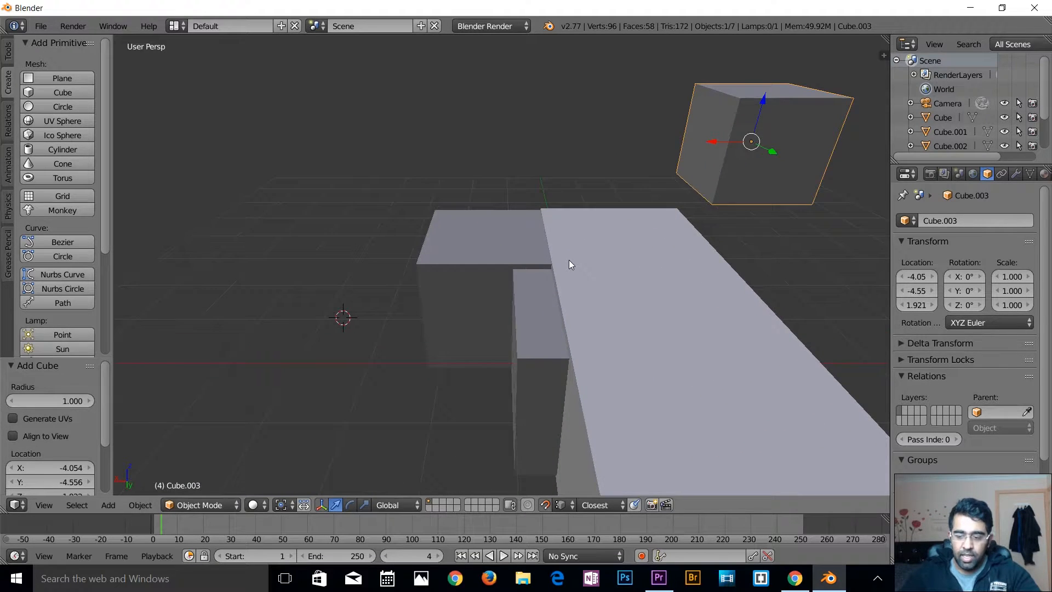
{"action": "scroll", "coordinate": [569, 260], "scroll_direction": "down", "scroll_amount": 2}
{"action": "scroll", "coordinate": [569, 259], "scroll_direction": "down", "scroll_amount": 5}
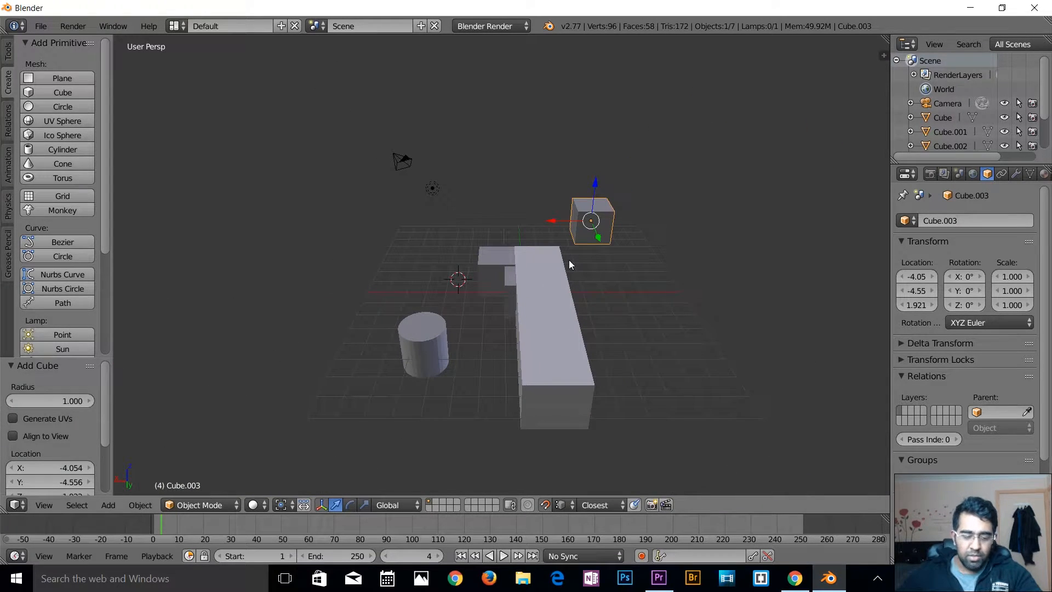
Step: Try Walk Navigation and confirm a slightly shifted view of the whole scene
{"action": "left_click", "coordinate": [44, 505]}
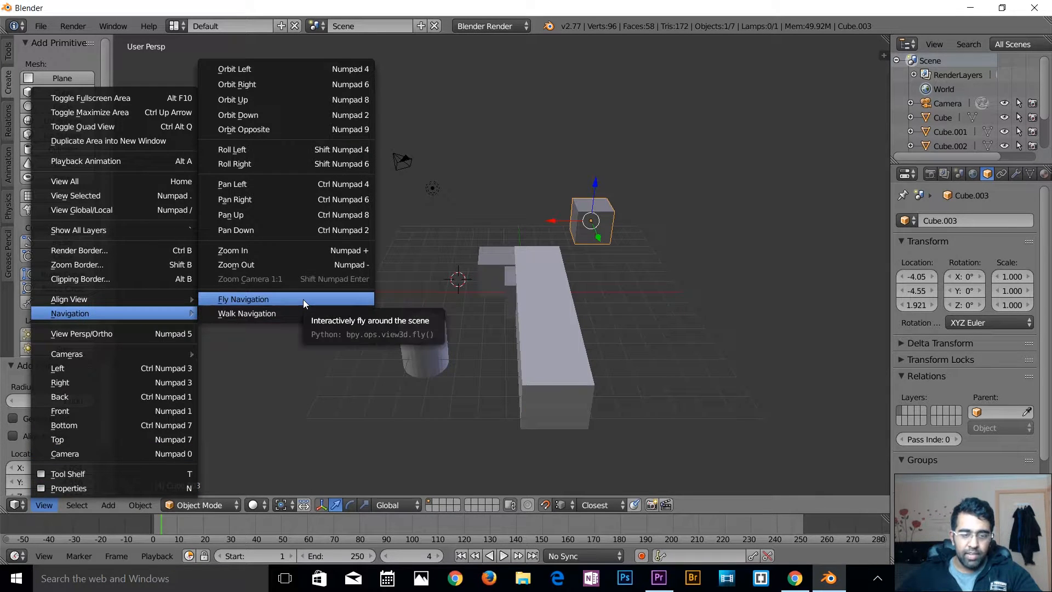
{"action": "left_click", "coordinate": [246, 314]}
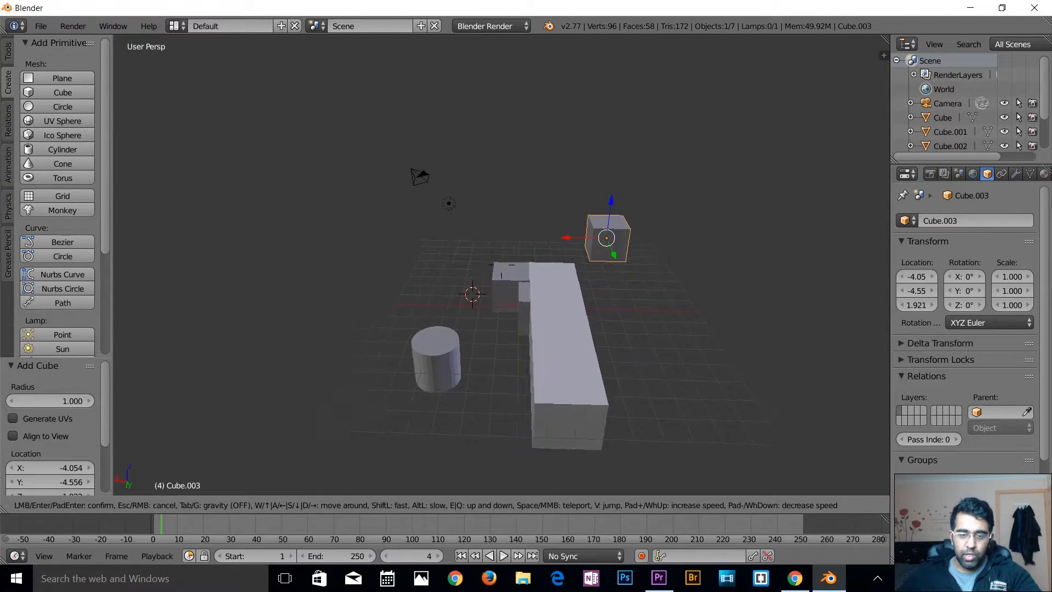
{"action": "left_click", "coordinate": [501, 265]}
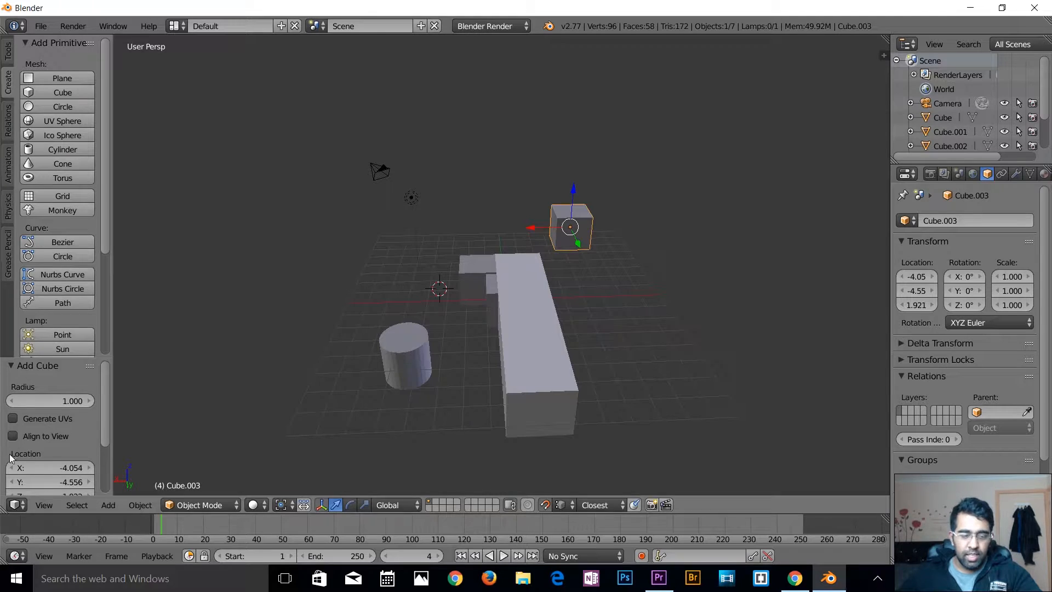
Step: Center the view on the 3D cursor beside the joined blocks
{"action": "left_click", "coordinate": [40, 506]}
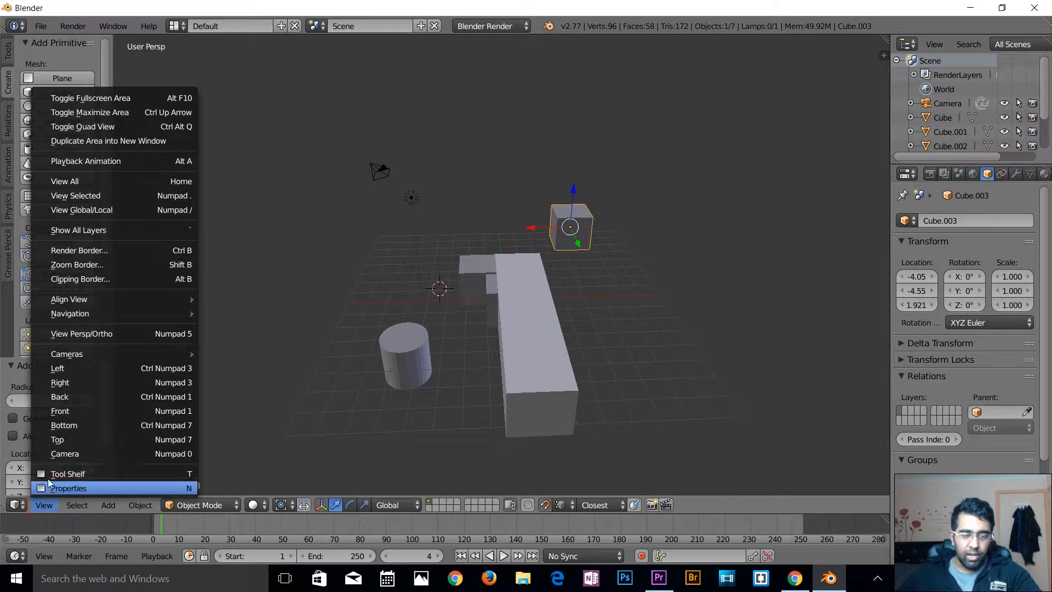
{"action": "mouse_move", "coordinate": [116, 308]}
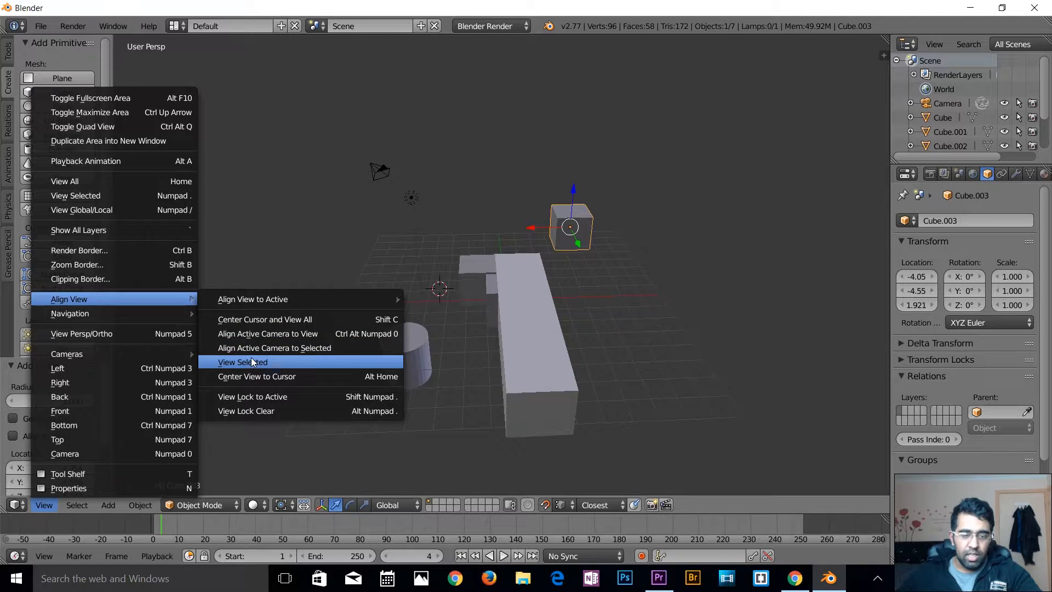
{"action": "left_click", "coordinate": [246, 382]}
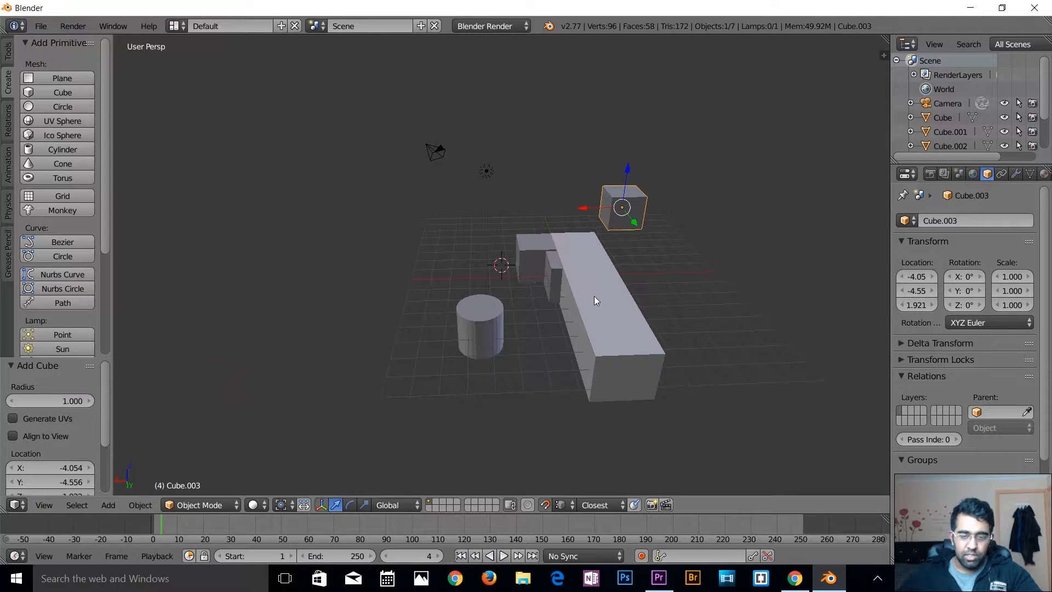
Step: Place the 3D cursor in the empty space far from the cylinder and blocks, and center the view on it
{"action": "left_click", "coordinate": [44, 505]}
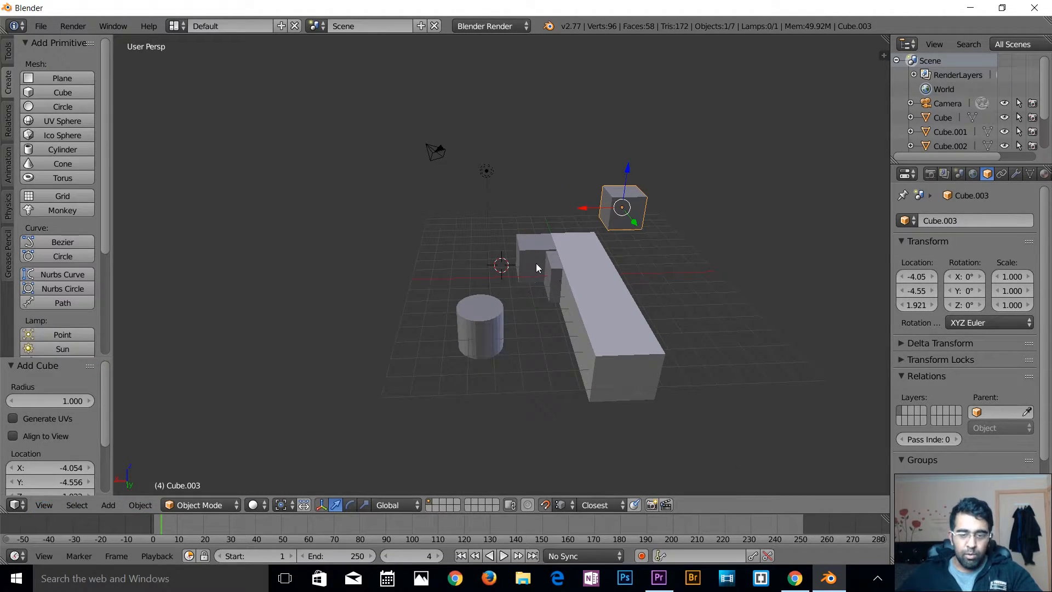
{"action": "left_click", "coordinate": [231, 205]}
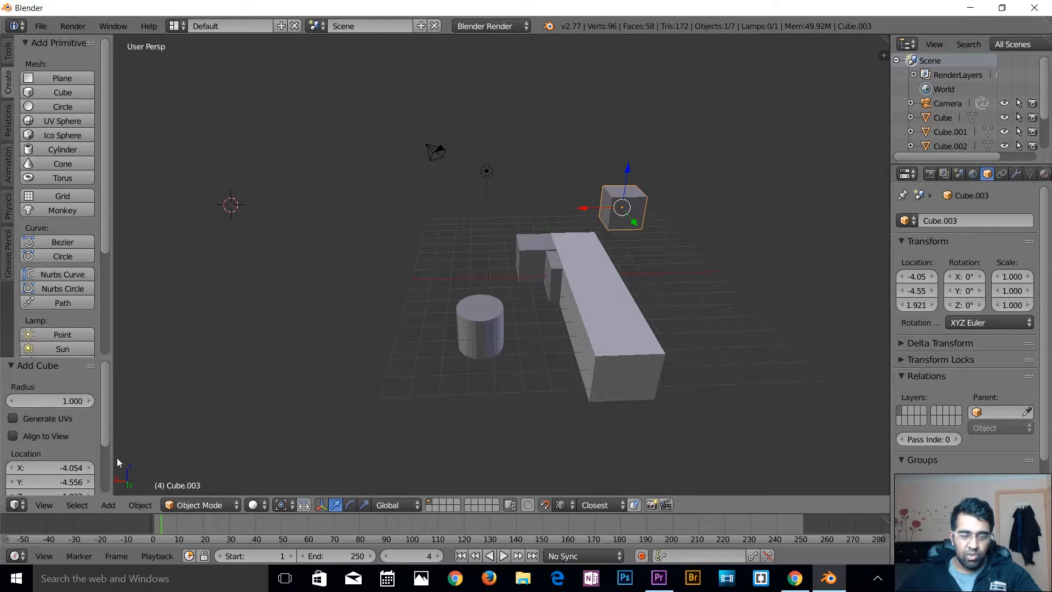
{"action": "left_click", "coordinate": [54, 505]}
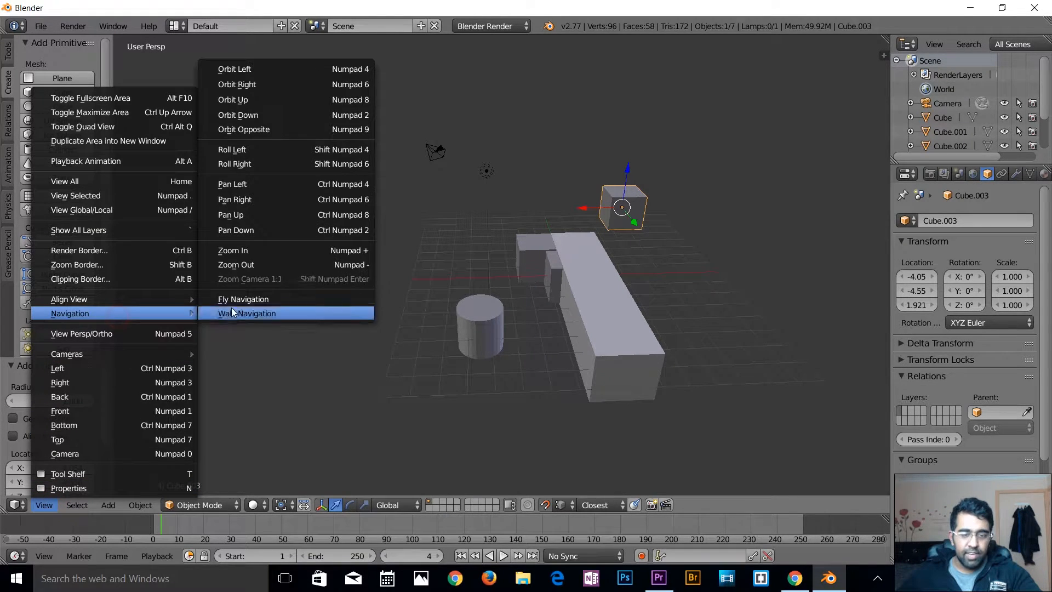
{"action": "mouse_move", "coordinate": [140, 298]}
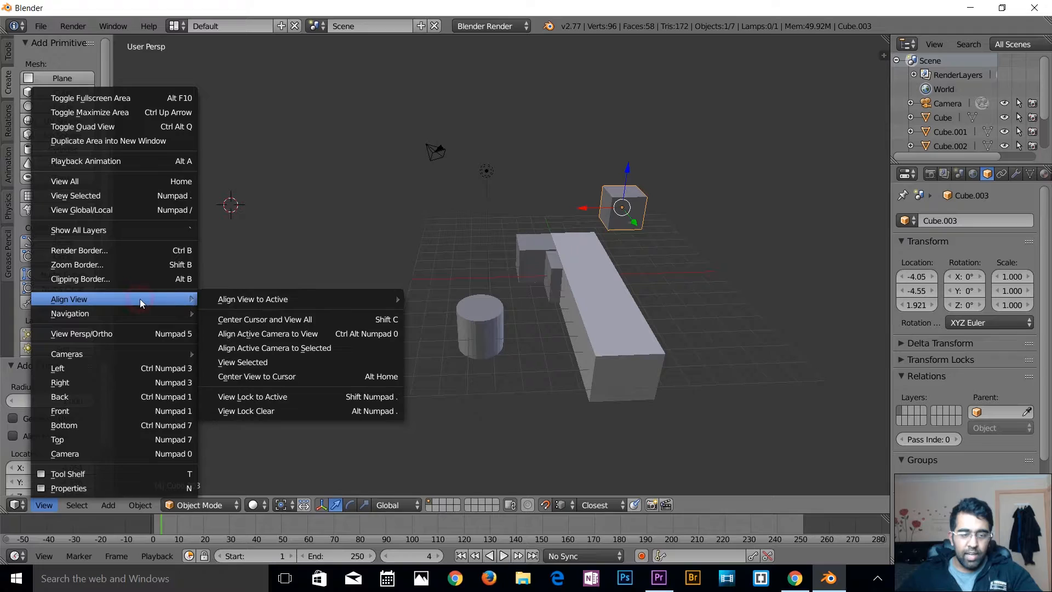
{"action": "left_click", "coordinate": [266, 378]}
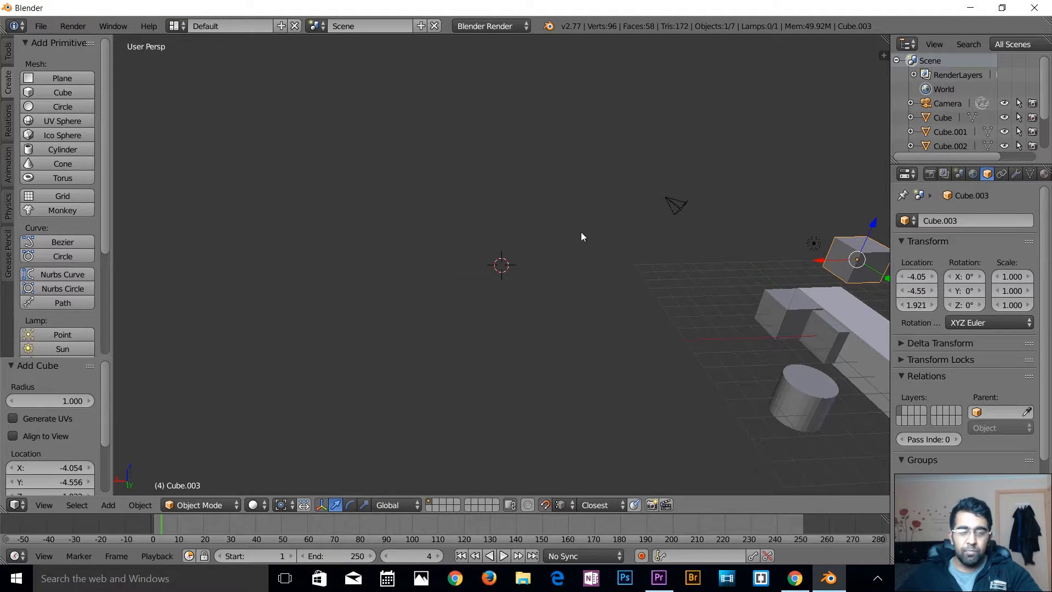
Step: Use Walk Navigation to bring the blocks, cube and cylinder back into full view
{"action": "left_click", "coordinate": [44, 505]}
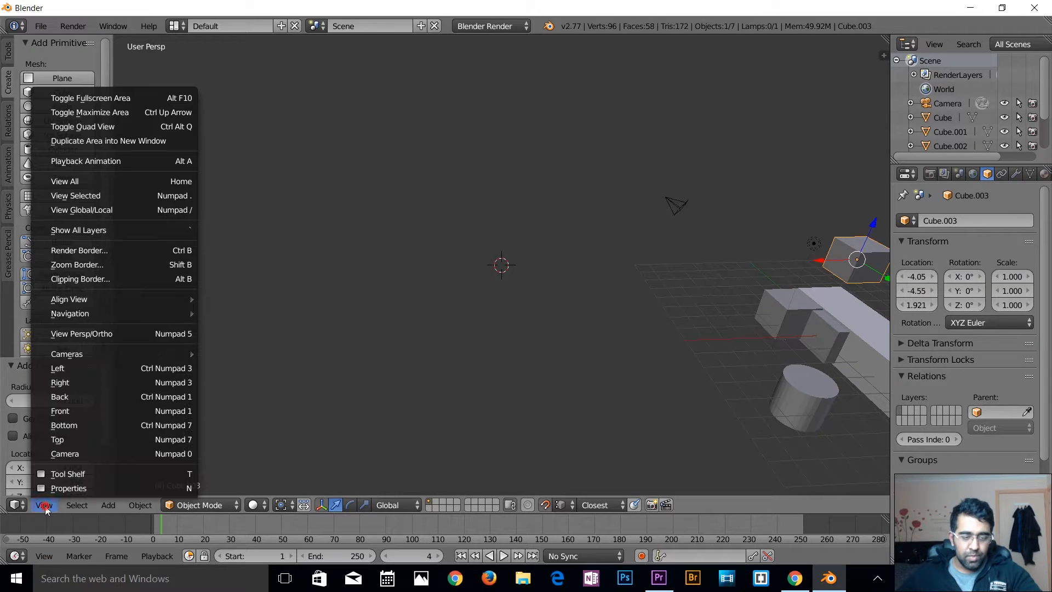
{"action": "mouse_move", "coordinate": [127, 311]}
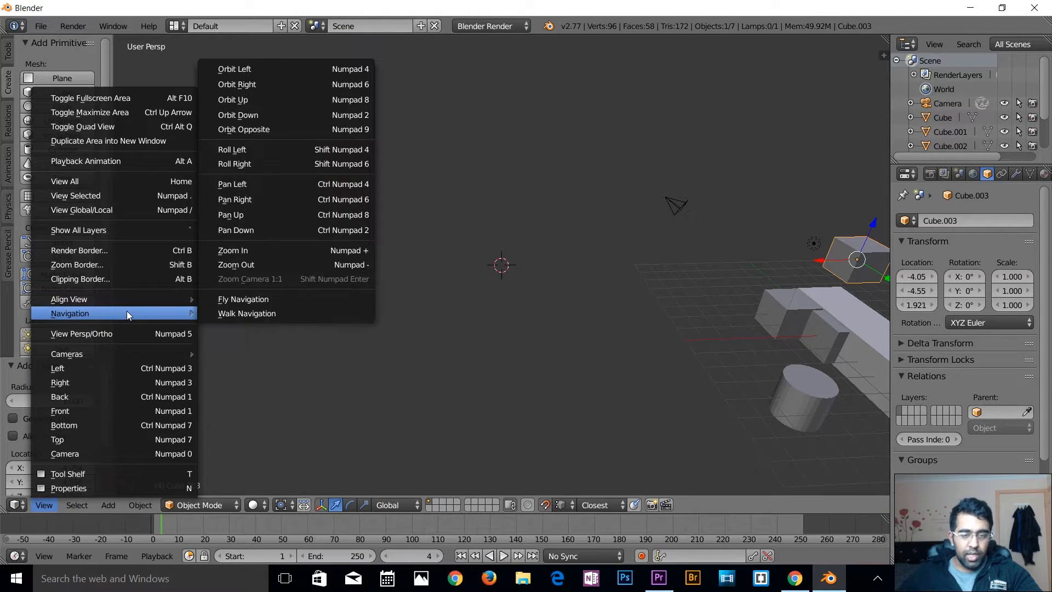
{"action": "left_click", "coordinate": [288, 313]}
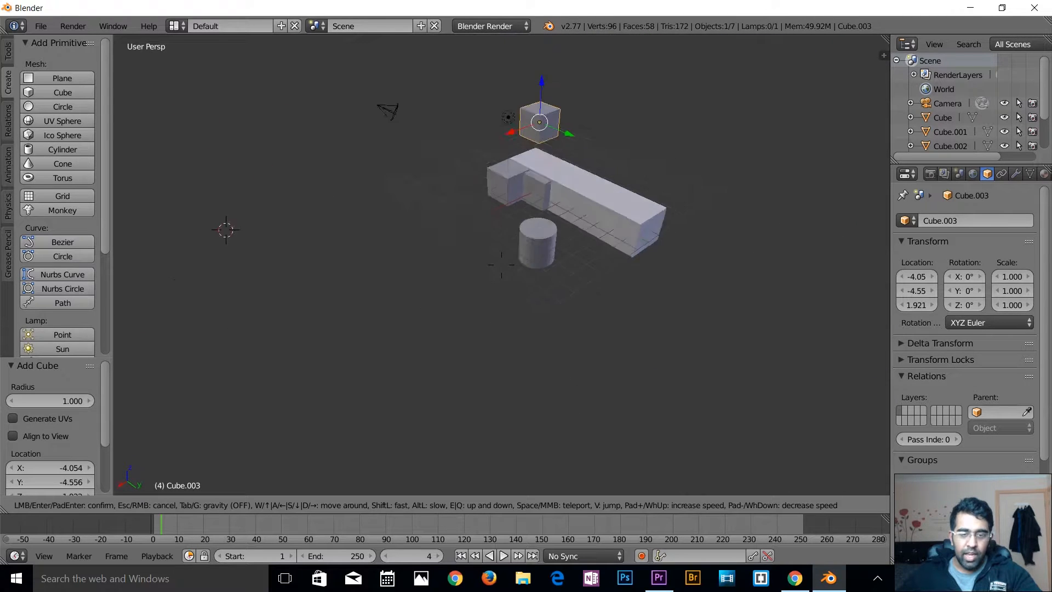
{"action": "left_click", "coordinate": [502, 264]}
Step: Select the cylinder and frame it in the viewport with View Selected
{"action": "right_click", "coordinate": [465, 308]}
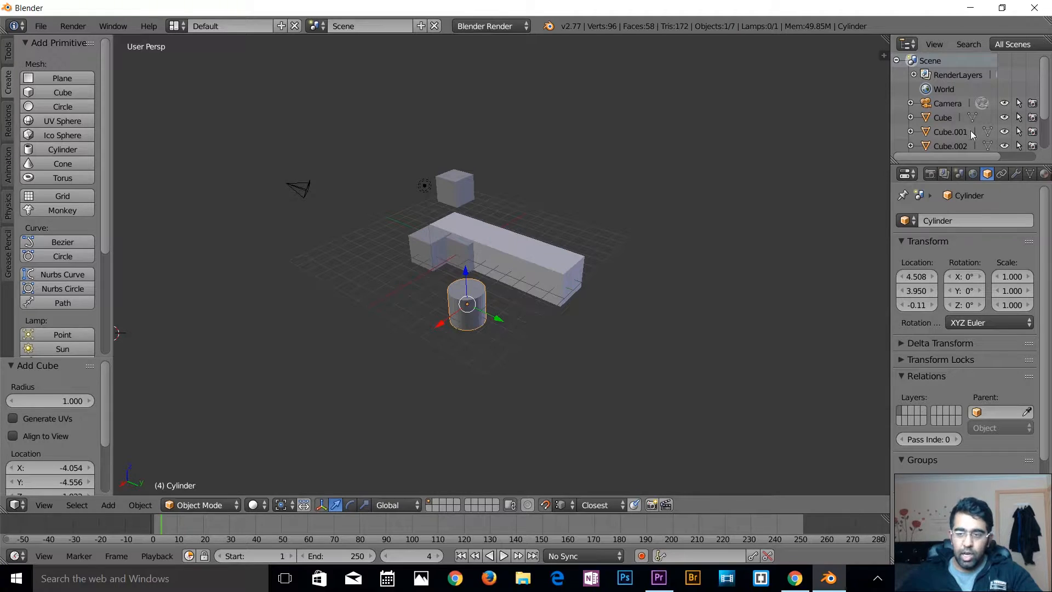
{"action": "scroll", "coordinate": [942, 107], "scroll_direction": "down", "scroll_amount": 1}
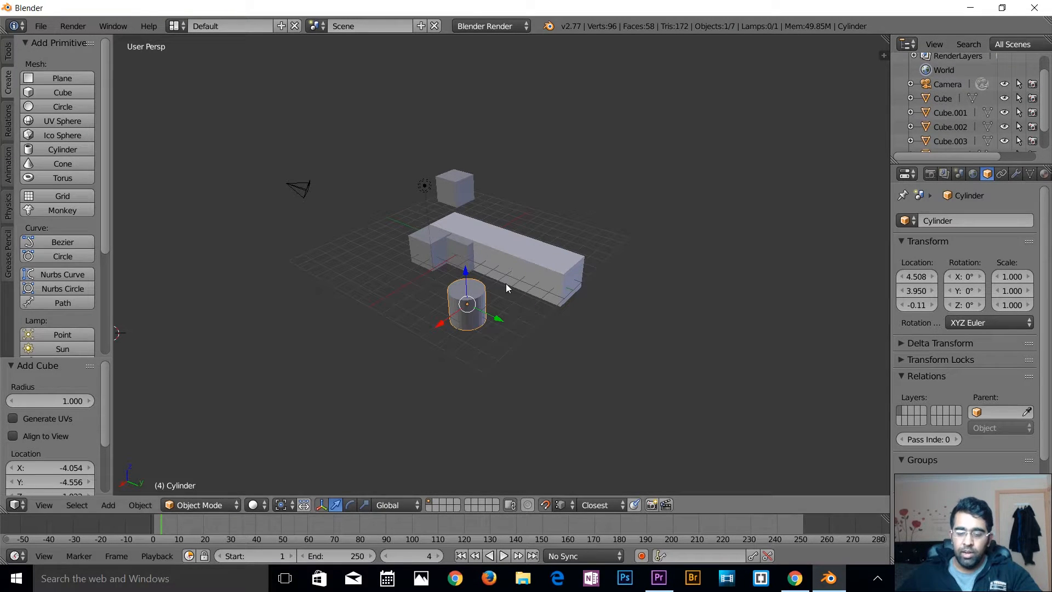
{"action": "left_click", "coordinate": [42, 505]}
{"action": "mouse_move", "coordinate": [105, 305]}
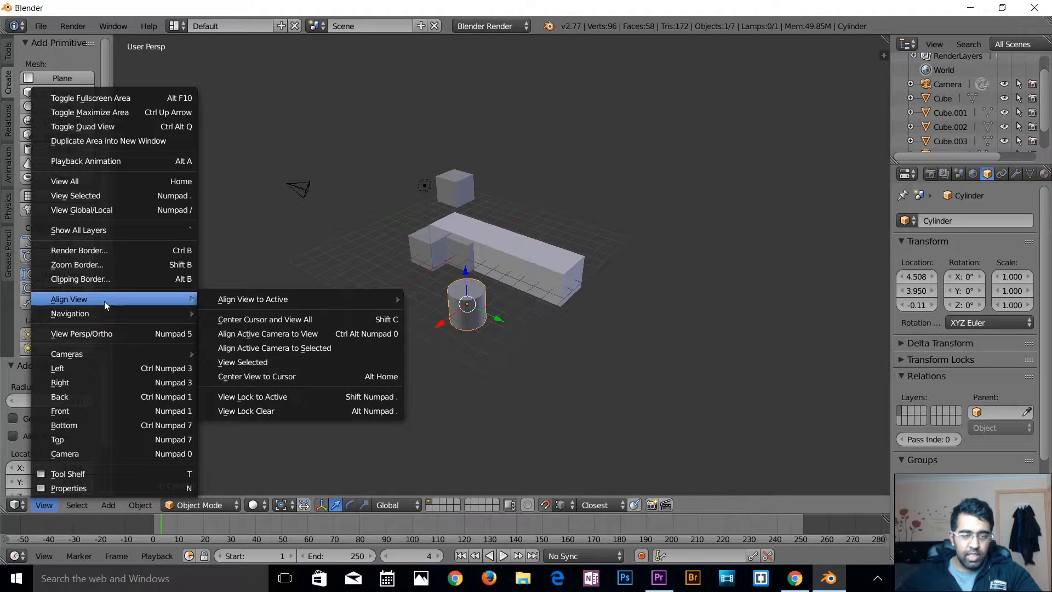
{"action": "left_click", "coordinate": [266, 362]}
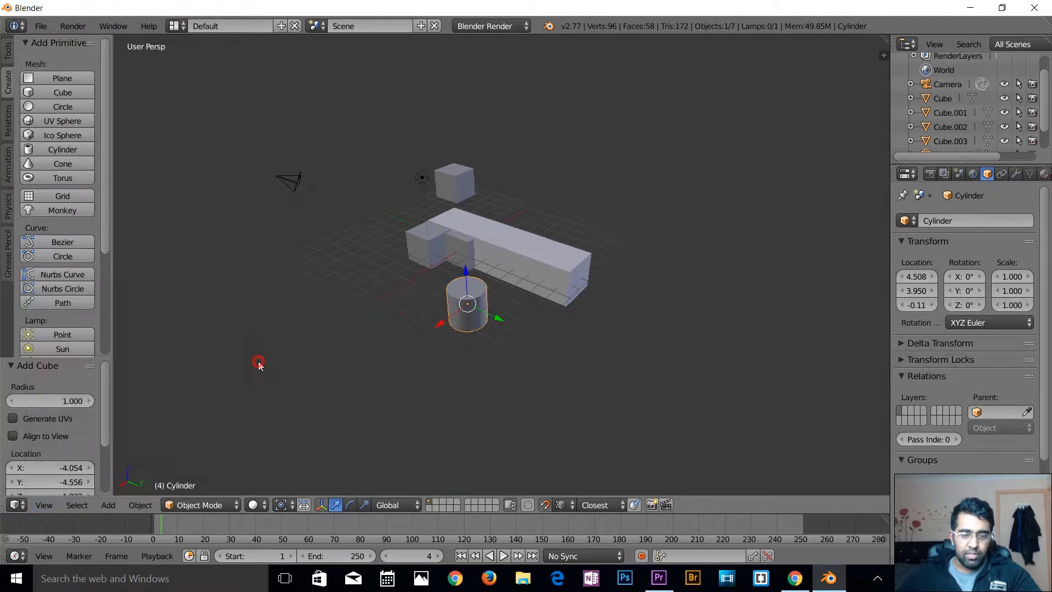
Step: Reset the 3D cursor to the world origin with all objects in view, and orbit down to a low side angle
{"action": "key", "text": "Home"}
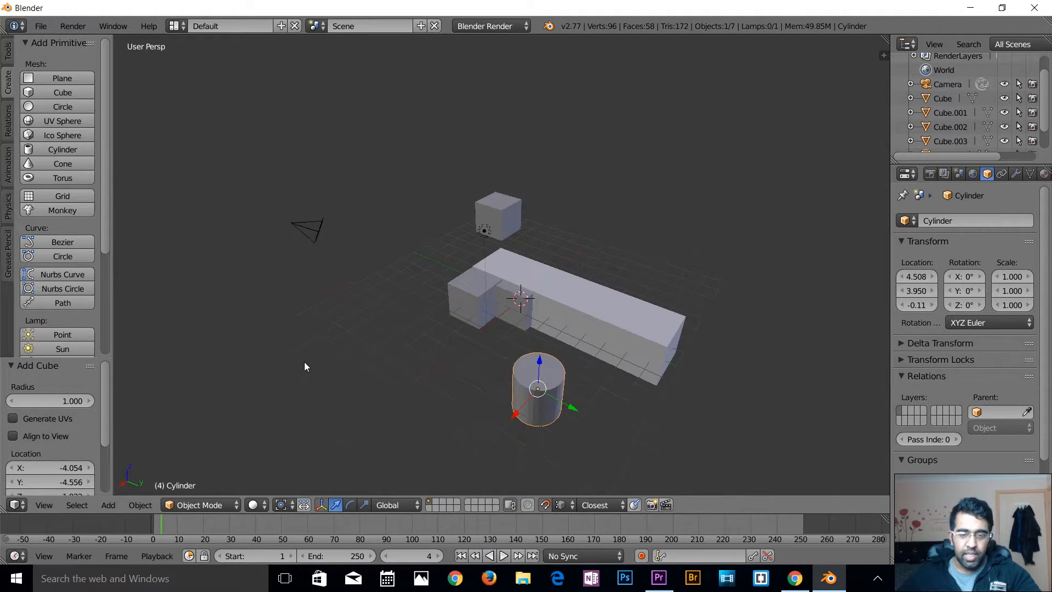
{"action": "middle_click_drag", "start_coordinate": [581, 370], "coordinate": [553, 336]}
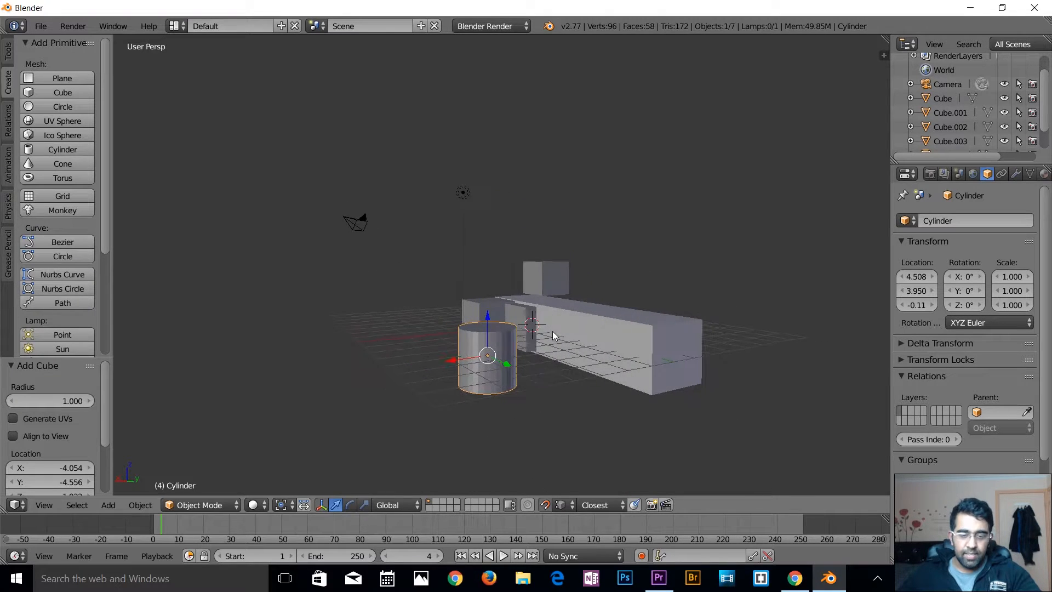
{"action": "left_click", "coordinate": [64, 513]}
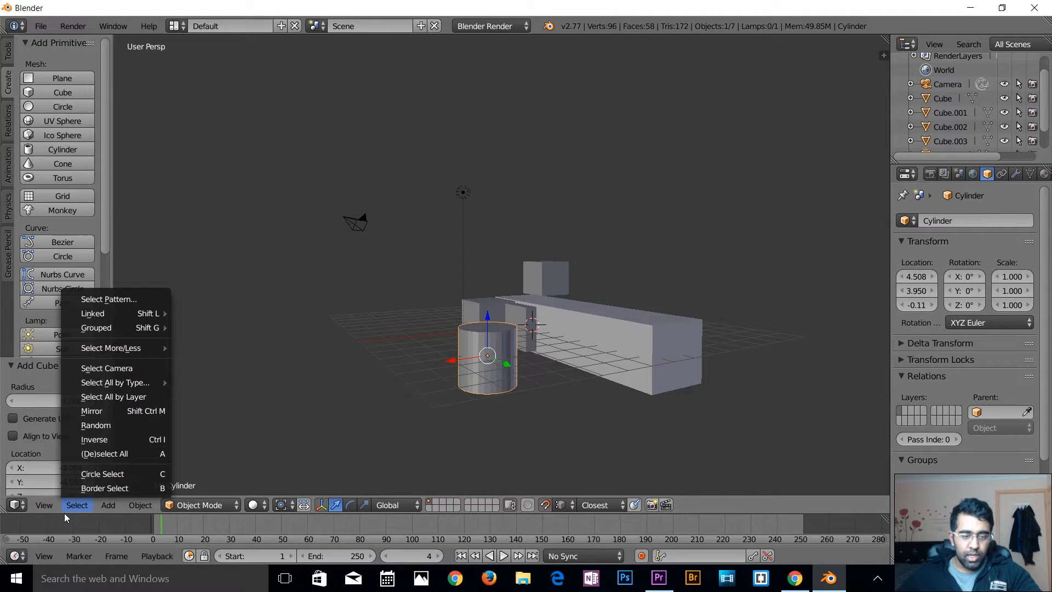
{"action": "mouse_move", "coordinate": [48, 508]}
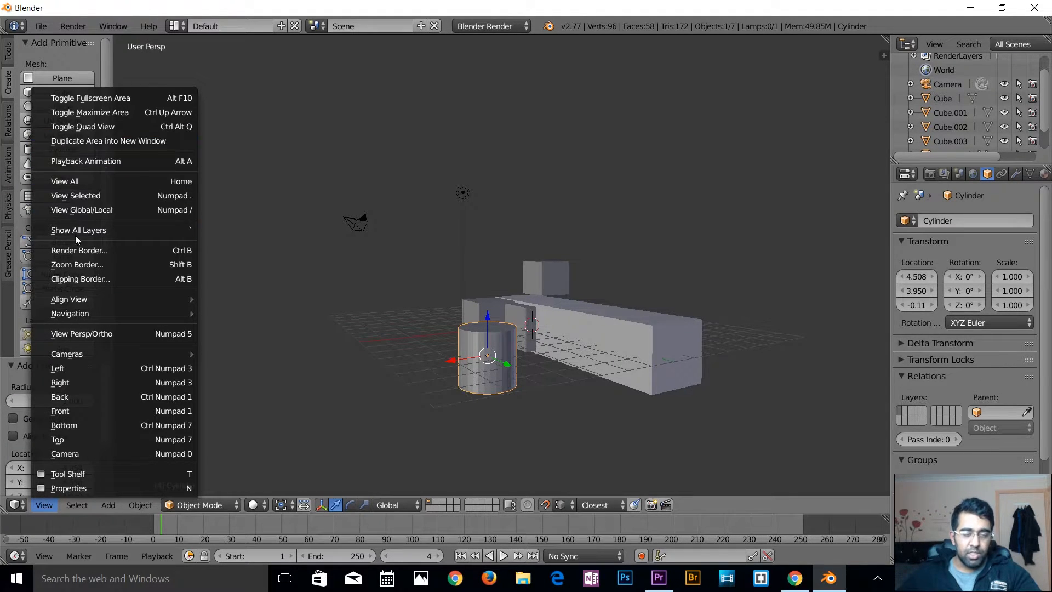
{"action": "left_click", "coordinate": [103, 182]}
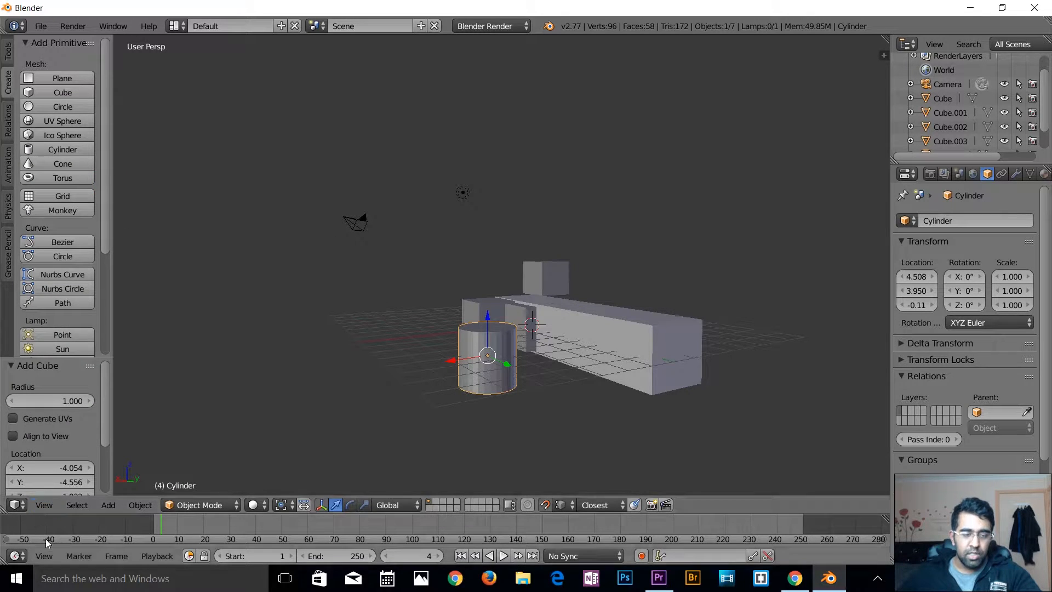
{"action": "left_click", "coordinate": [42, 507]}
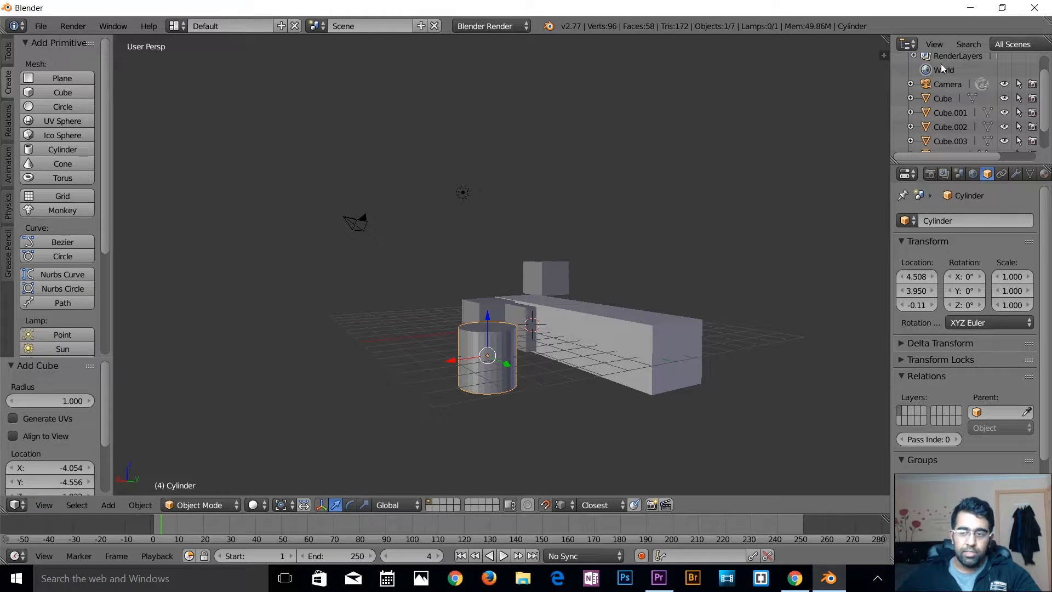
{"action": "left_click", "coordinate": [44, 511]}
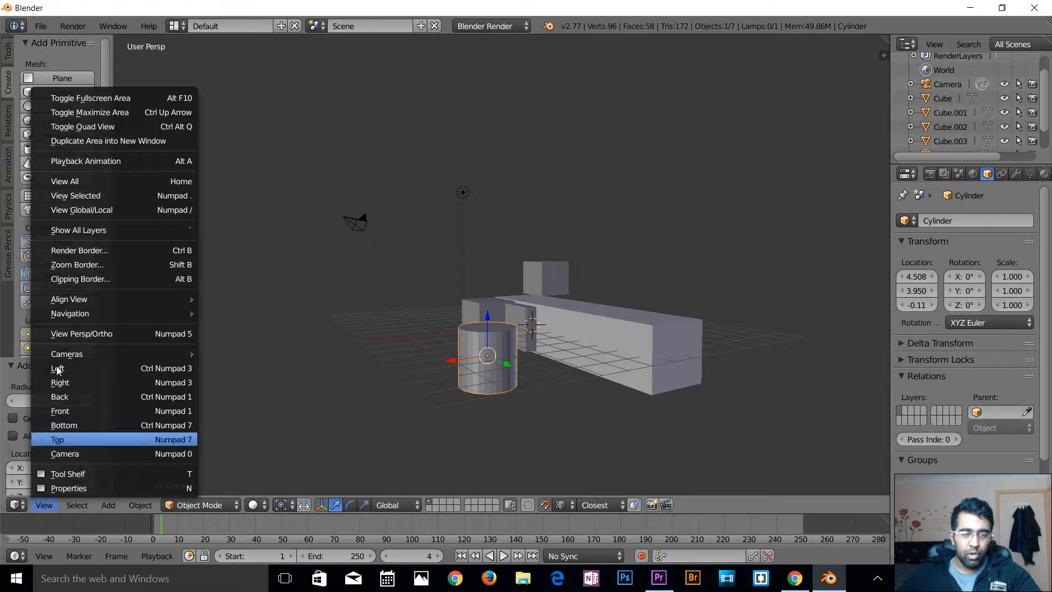
{"action": "left_click", "coordinate": [90, 226]}
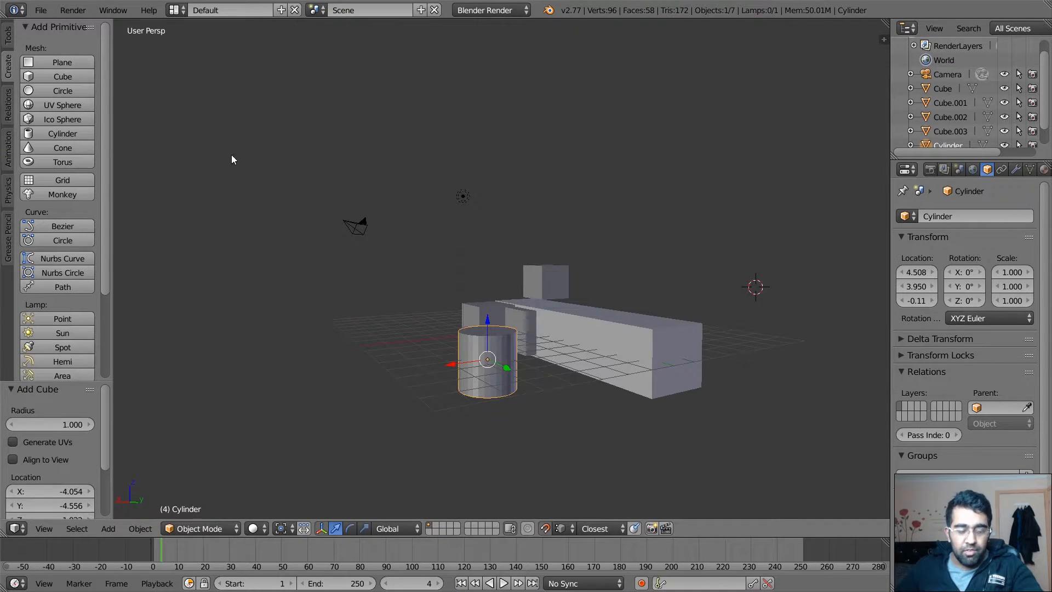
Step: Switch the main viewport to the User Preferences editor to view the theme colors, and return it to 3D View
{"action": "left_click", "coordinate": [20, 531]}
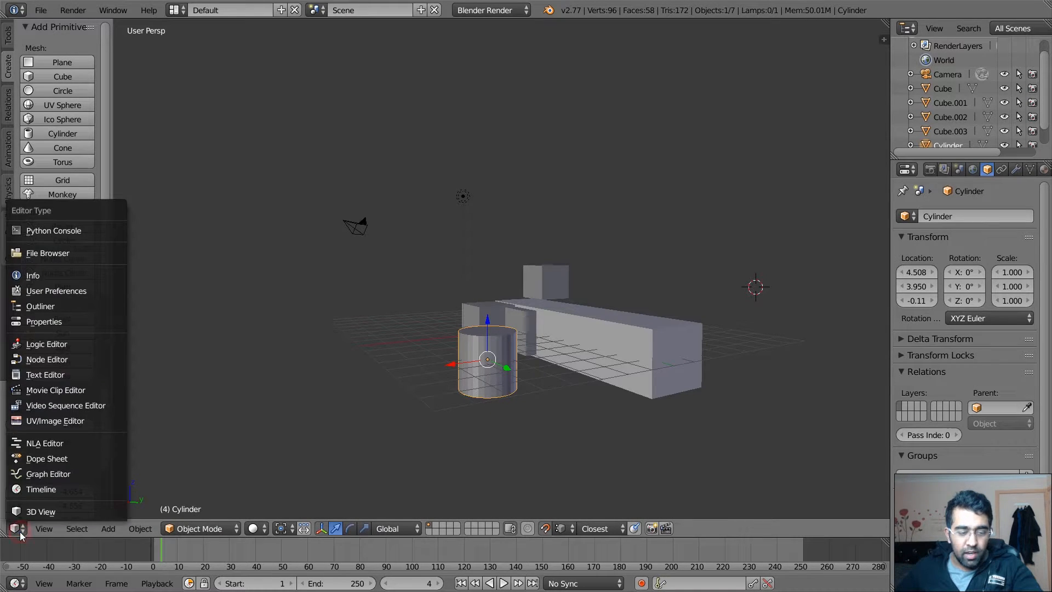
{"action": "left_click", "coordinate": [47, 295]}
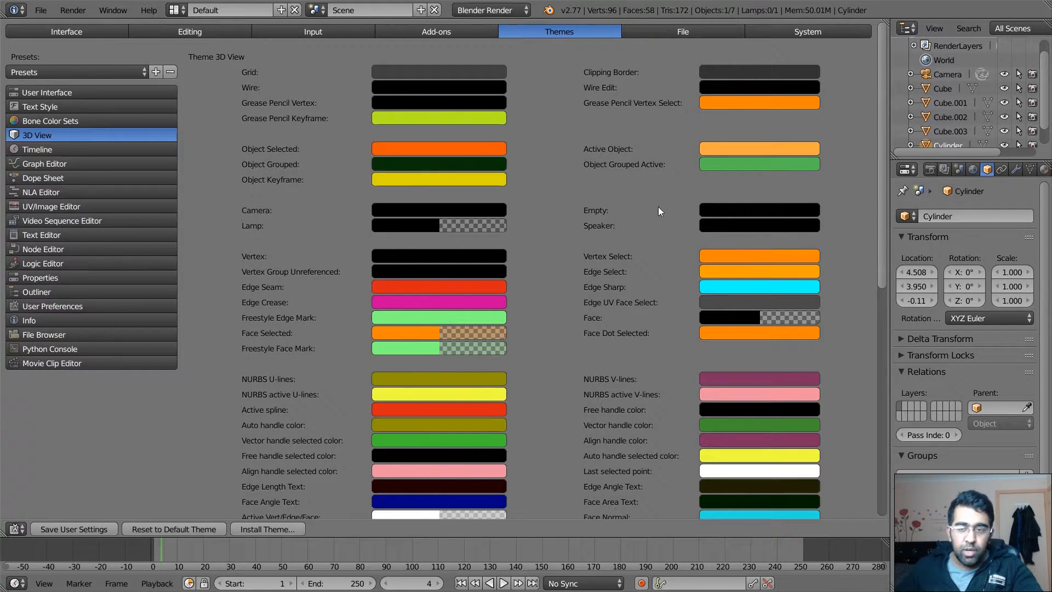
{"action": "left_click", "coordinate": [16, 529]}
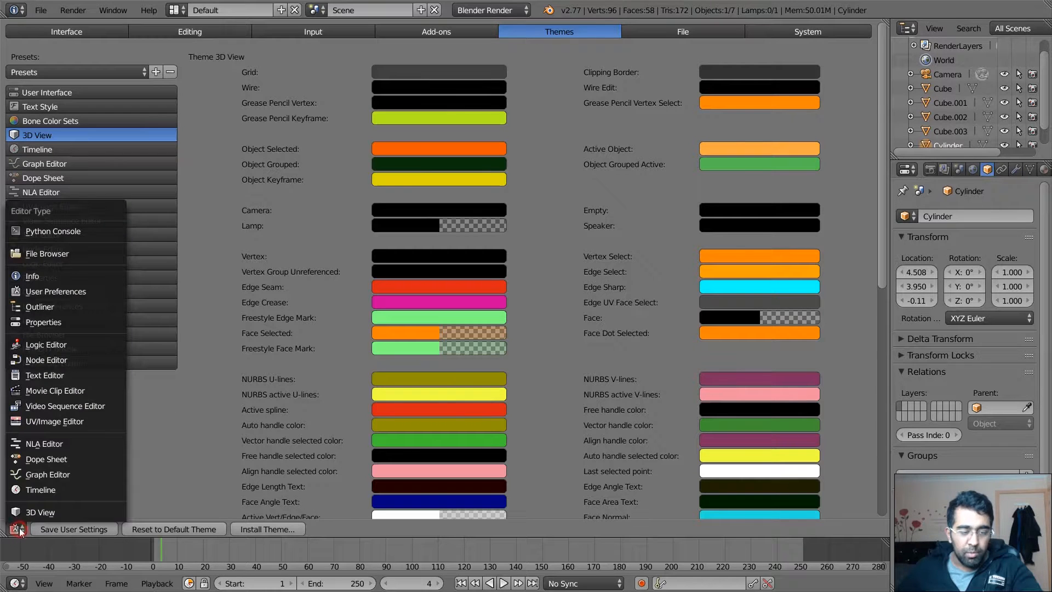
{"action": "left_click", "coordinate": [32, 512]}
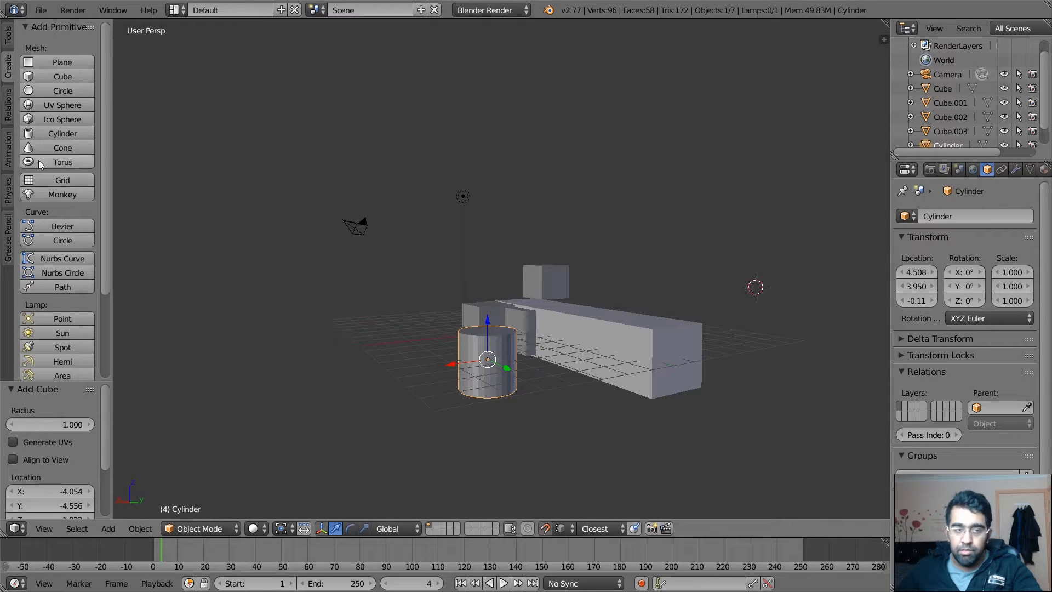
Step: Open User Preferences in a separate window and show the Interface settings
{"action": "left_click", "coordinate": [42, 11]}
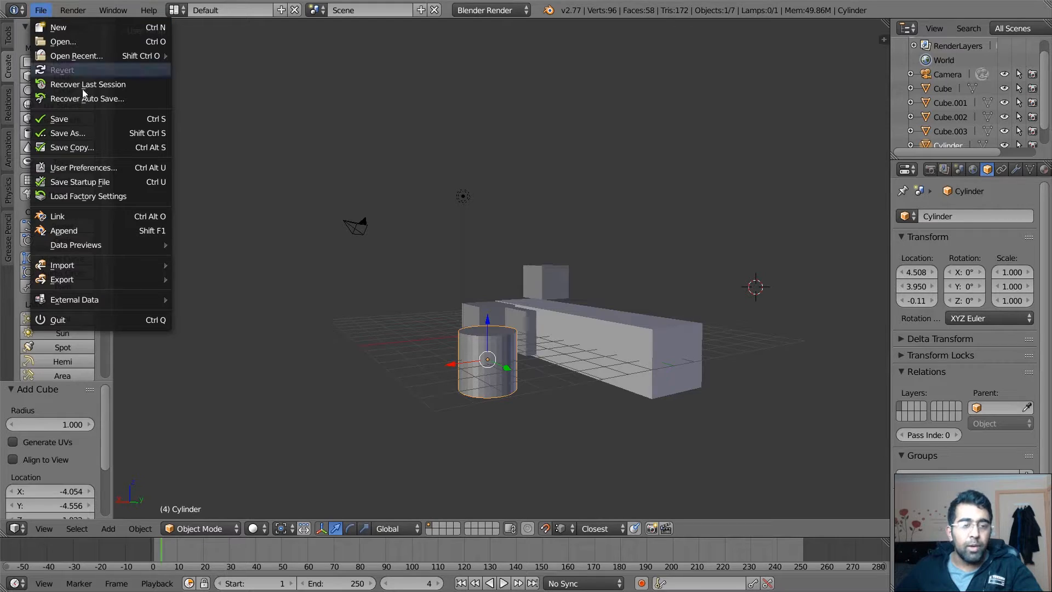
{"action": "left_click", "coordinate": [93, 168]}
{"action": "left_click_drag", "start_coordinate": [327, 11], "coordinate": [505, 93]}
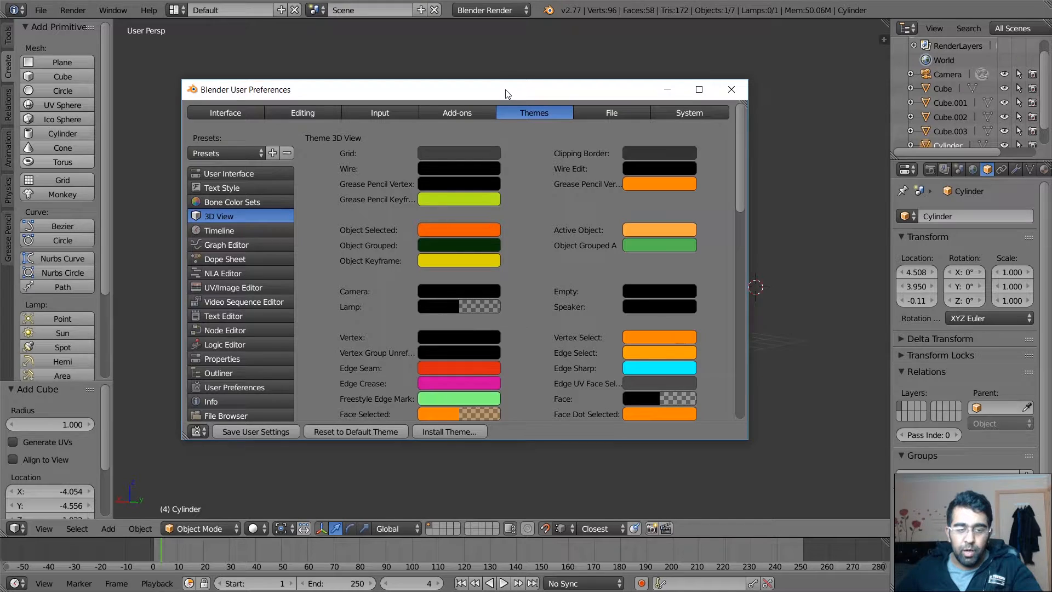
{"action": "left_click", "coordinate": [239, 114]}
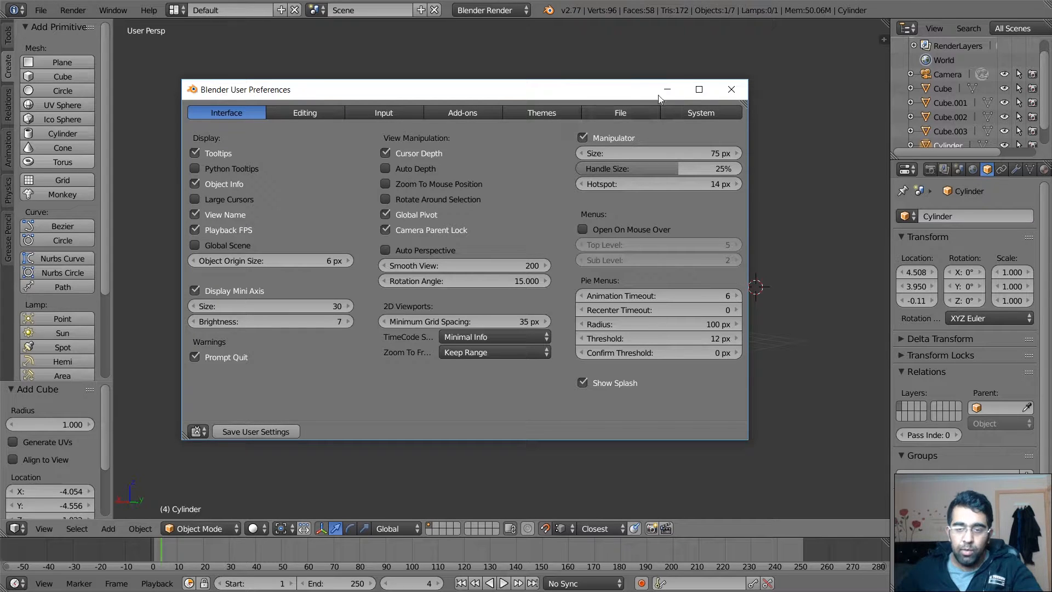
{"action": "left_click_drag", "start_coordinate": [615, 93], "coordinate": [632, 105]}
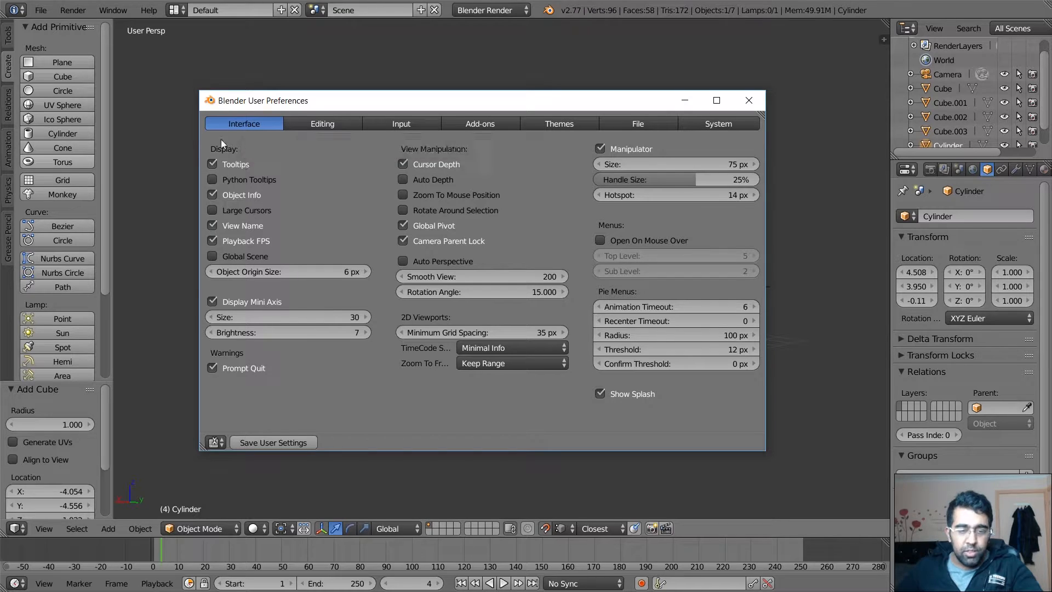
Step: Increase the Object Origin Size to 10 px while keeping the cylinder's origin in sight beside the preferences window
{"action": "left_click_drag", "start_coordinate": [480, 102], "coordinate": [731, 62]}
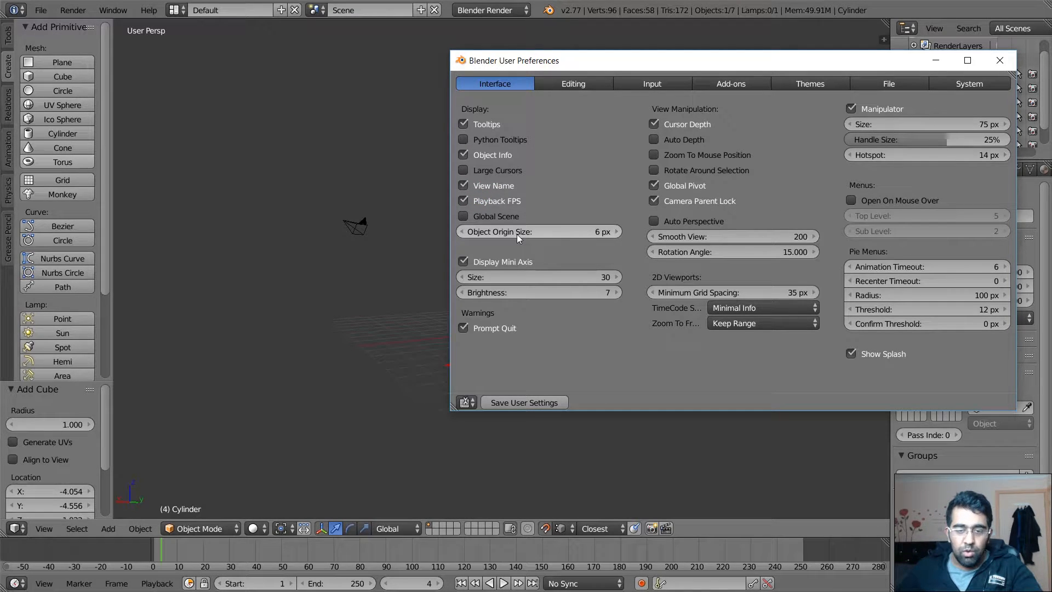
{"action": "left_click_drag", "start_coordinate": [641, 63], "coordinate": [81, 92]}
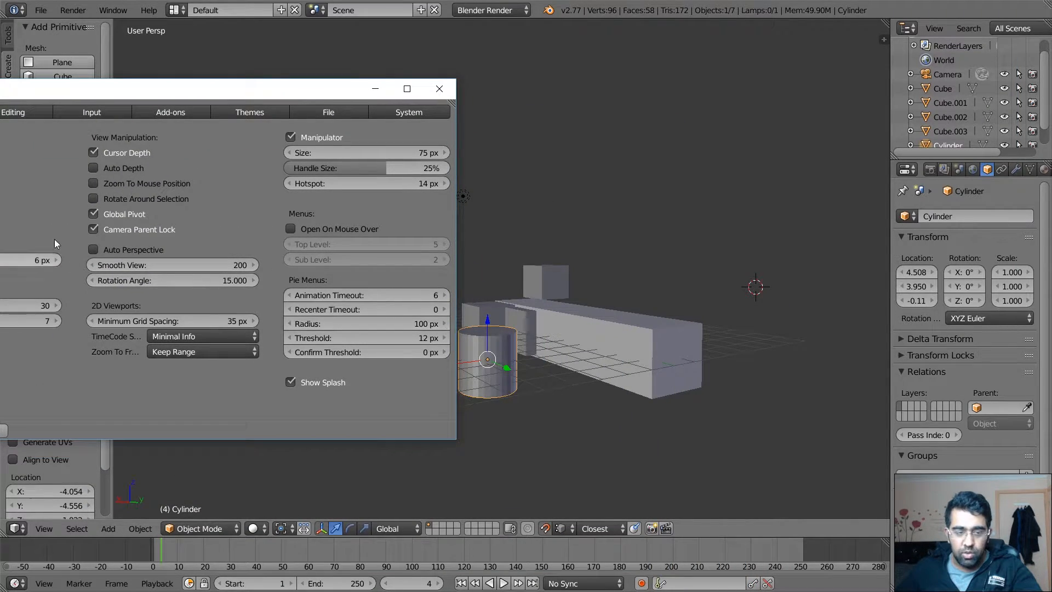
{"action": "left_click", "coordinate": [57, 262]}
{"action": "left_click", "coordinate": [57, 261]}
{"action": "left_click", "coordinate": [57, 262]}
{"action": "left_click", "coordinate": [57, 261]}
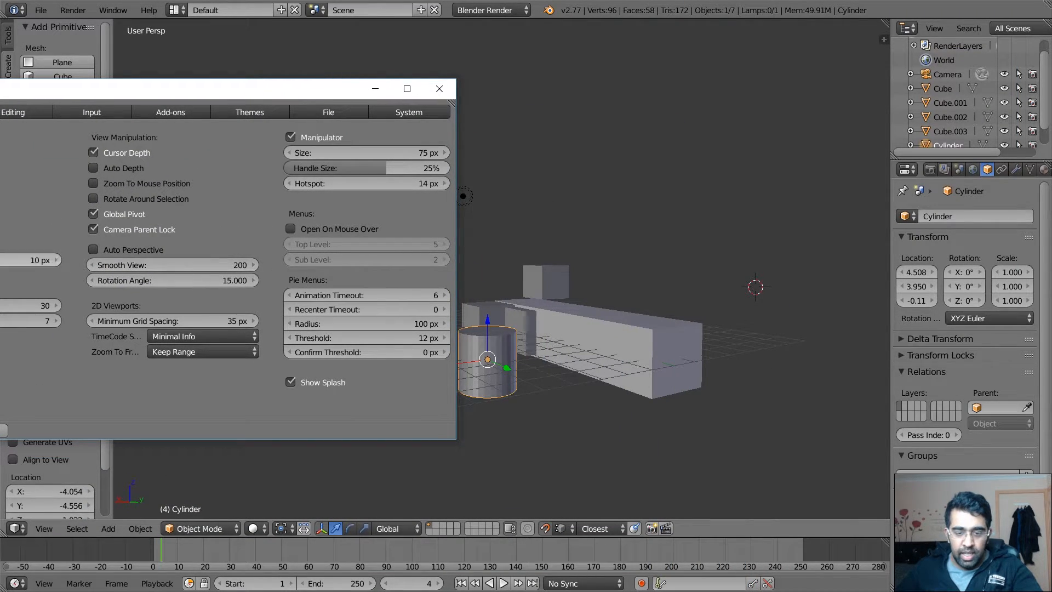
{"action": "left_click", "coordinate": [57, 262]}
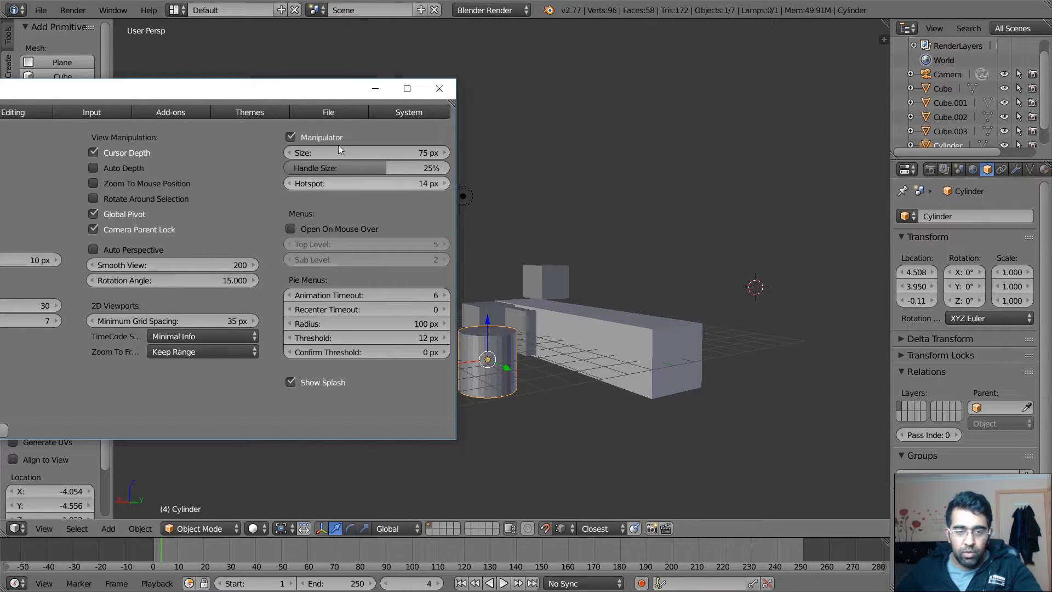
Step: Bring the preferences window back into full view and set the Object Origin Size to 6 px
{"action": "left_click_drag", "start_coordinate": [305, 90], "coordinate": [758, 85]}
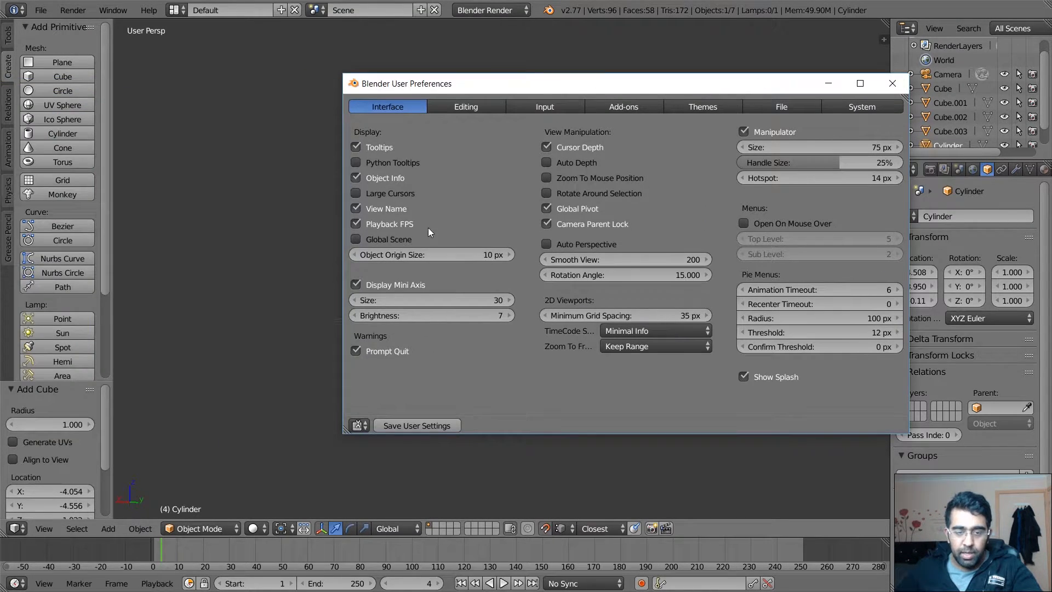
{"action": "left_click", "coordinate": [353, 256]}
{"action": "left_click", "coordinate": [353, 256]}
{"action": "left_click", "coordinate": [353, 256]}
{"action": "left_click", "coordinate": [353, 255]}
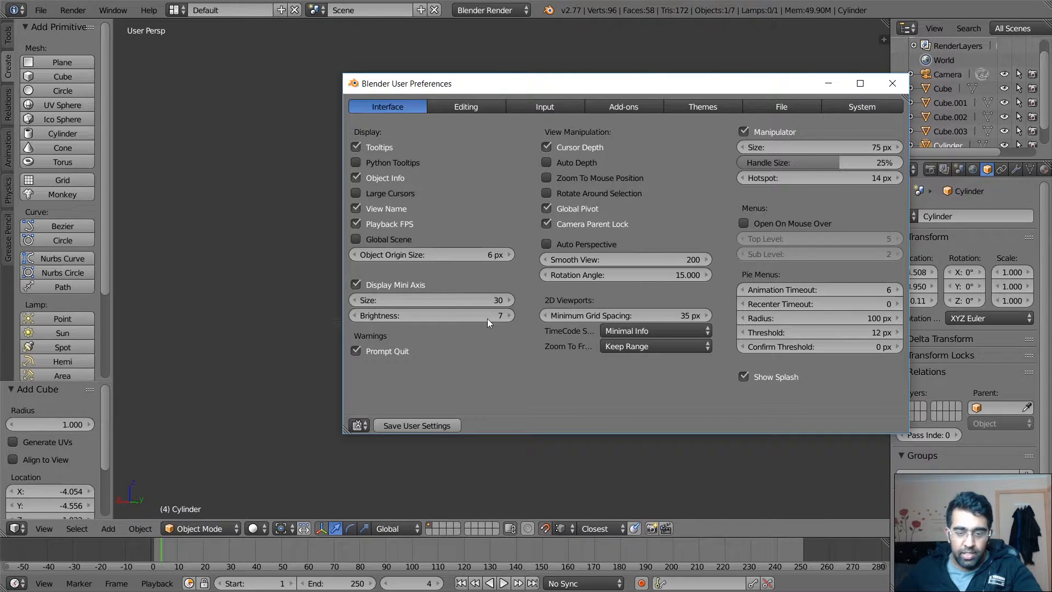
Step: Enlarge the viewport's mini axis to size 41
{"action": "left_click", "coordinate": [509, 300]}
{"action": "left_click", "coordinate": [509, 300]}
{"action": "left_click", "coordinate": [509, 300]}
{"action": "left_click", "coordinate": [509, 300]}
{"action": "left_click", "coordinate": [509, 300]}
{"action": "left_click", "coordinate": [509, 299]}
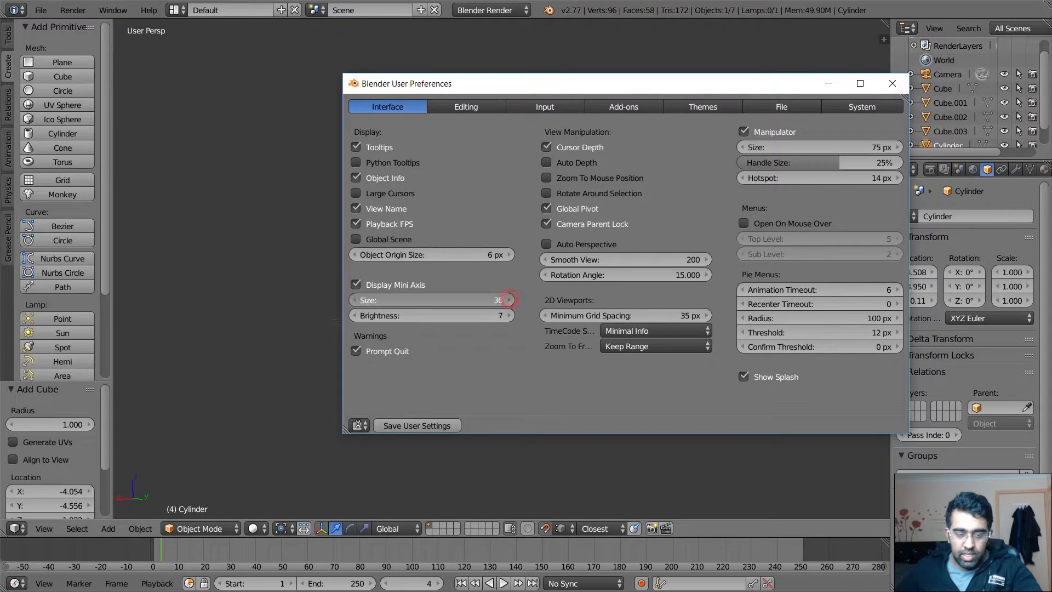
{"action": "left_click", "coordinate": [509, 300]}
{"action": "left_click", "coordinate": [509, 299]}
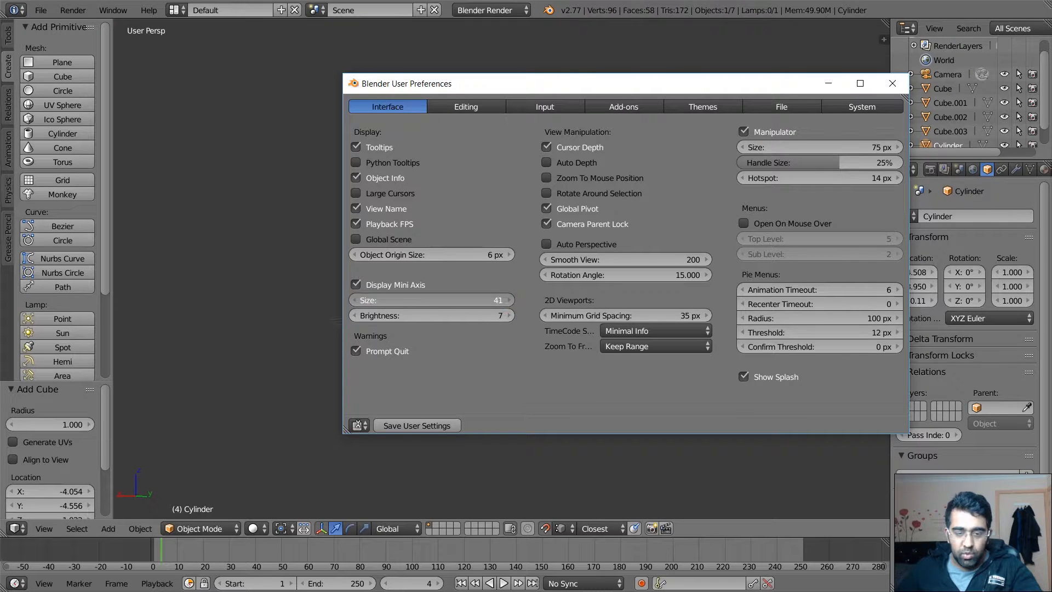
Step: Reduce the viewport's mini axis to size 32
{"action": "left_click", "coordinate": [352, 301]}
{"action": "left_click", "coordinate": [353, 301]}
{"action": "left_click", "coordinate": [353, 301]}
{"action": "left_click", "coordinate": [353, 301]}
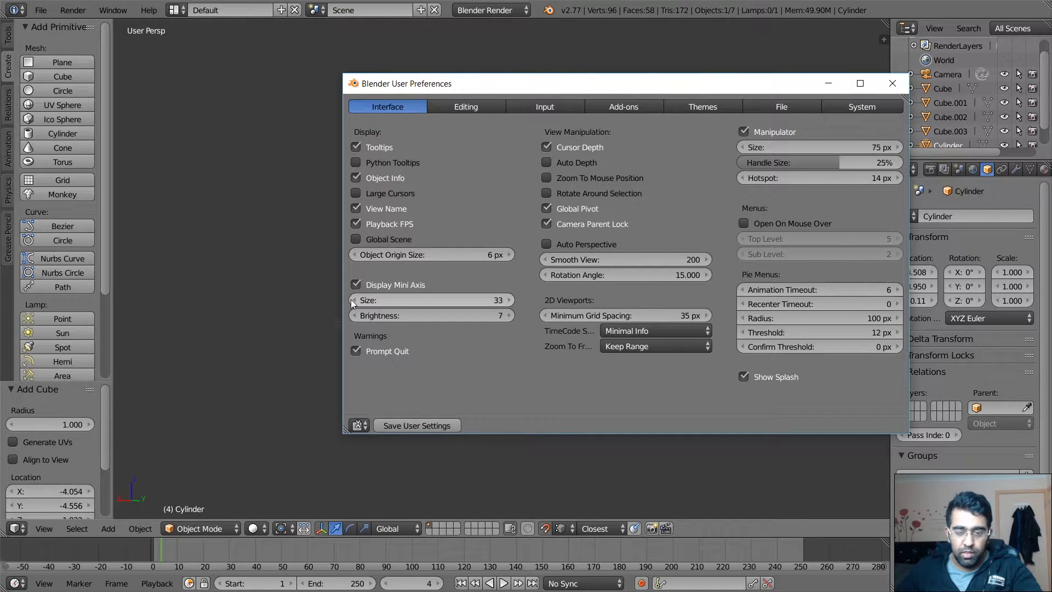
{"action": "left_click", "coordinate": [353, 302]}
{"action": "left_click", "coordinate": [353, 301]}
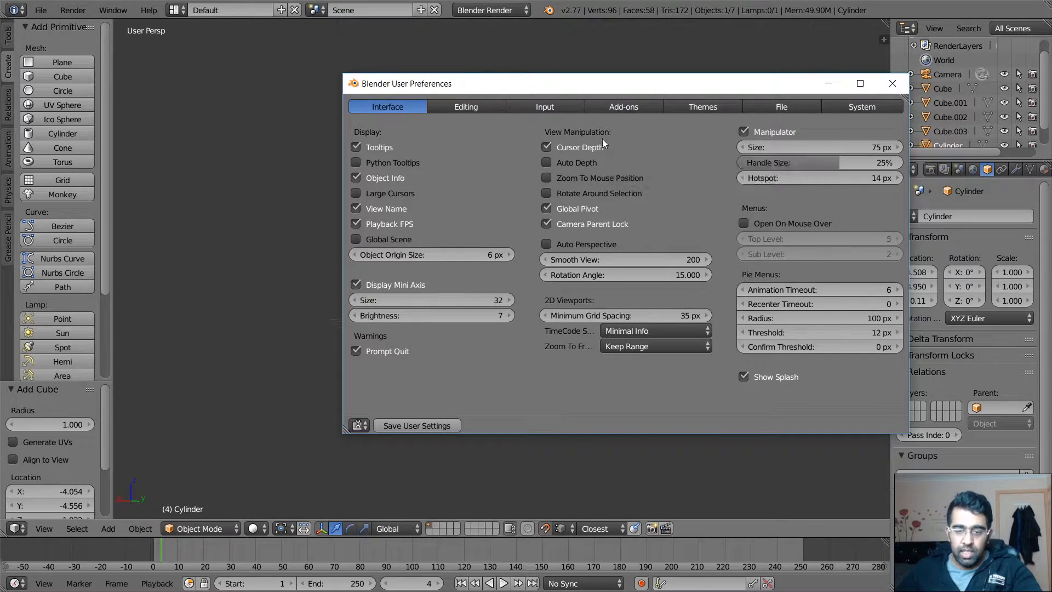
Step: Turn on Auto Perspective in the view manipulation settings, and turn it off again
{"action": "left_click", "coordinate": [590, 244]}
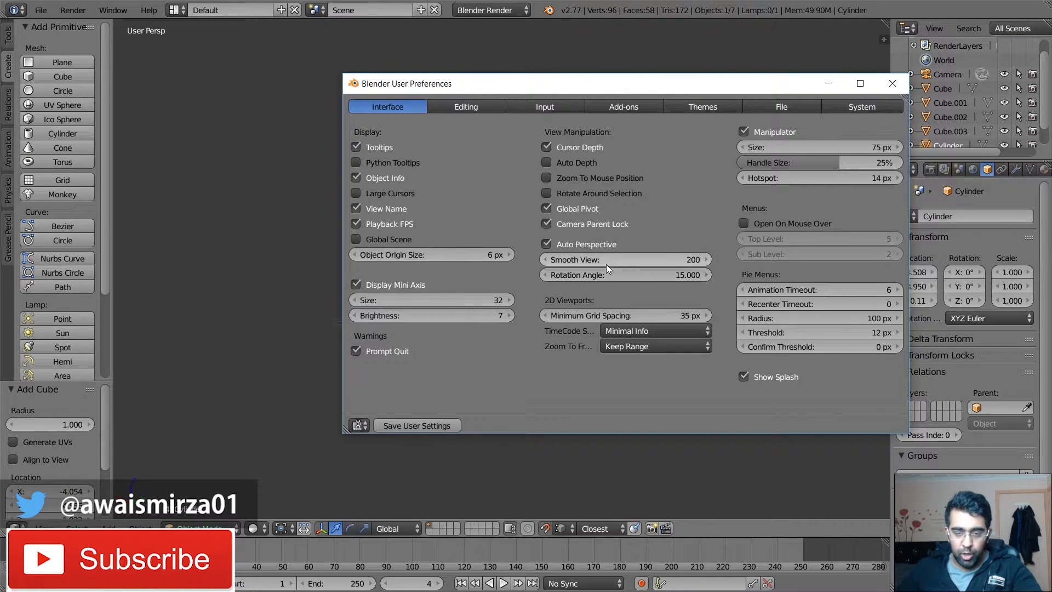
{"action": "left_click", "coordinate": [546, 244]}
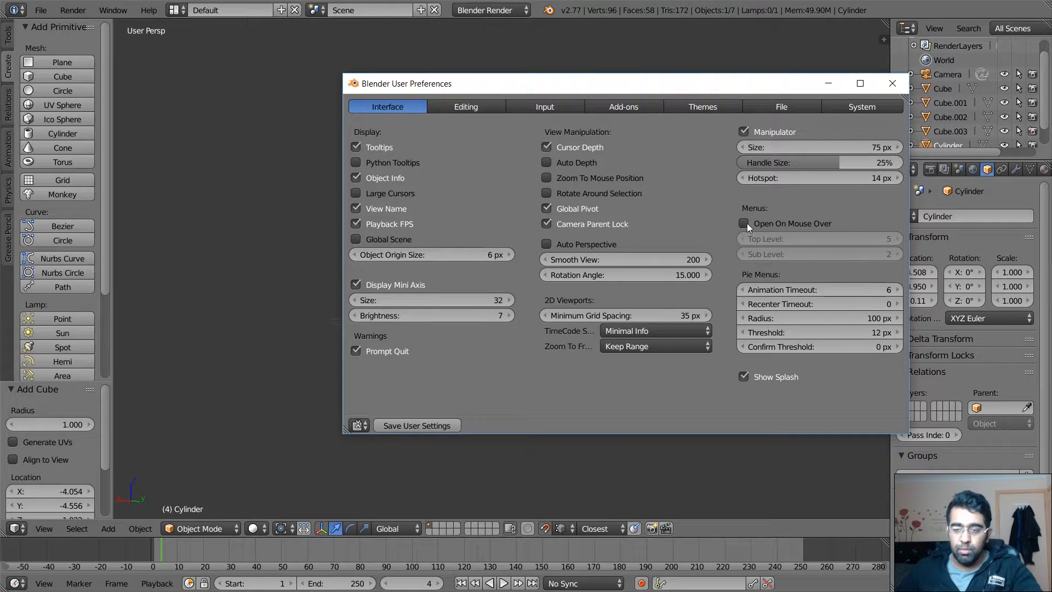
Step: Review the Editing preferences and show the Input preferences
{"action": "left_click_drag", "start_coordinate": [684, 79], "coordinate": [673, 99]}
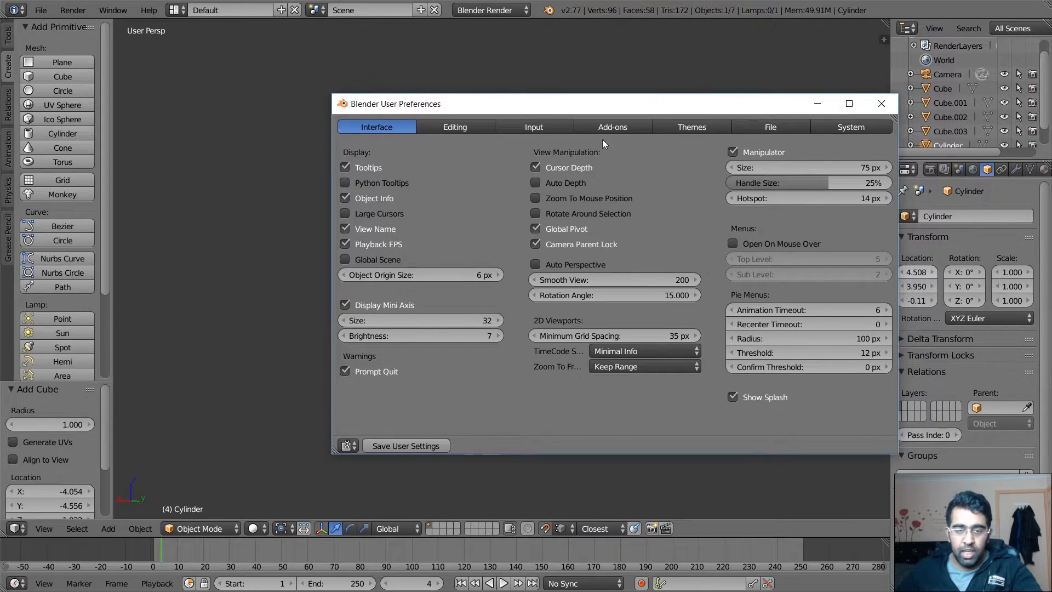
{"action": "left_click", "coordinate": [468, 128]}
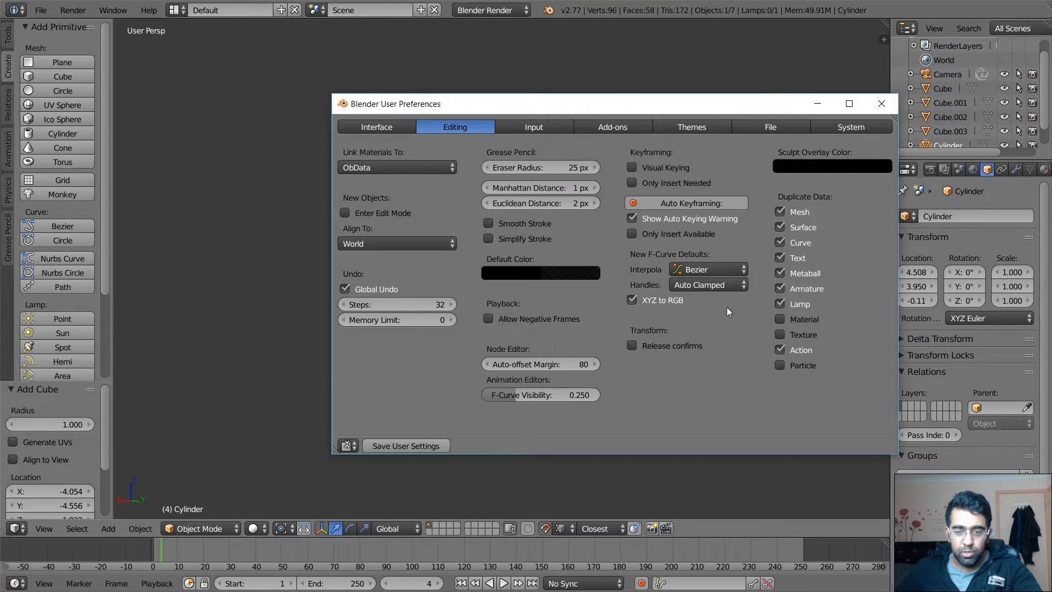
{"action": "left_click", "coordinate": [532, 127]}
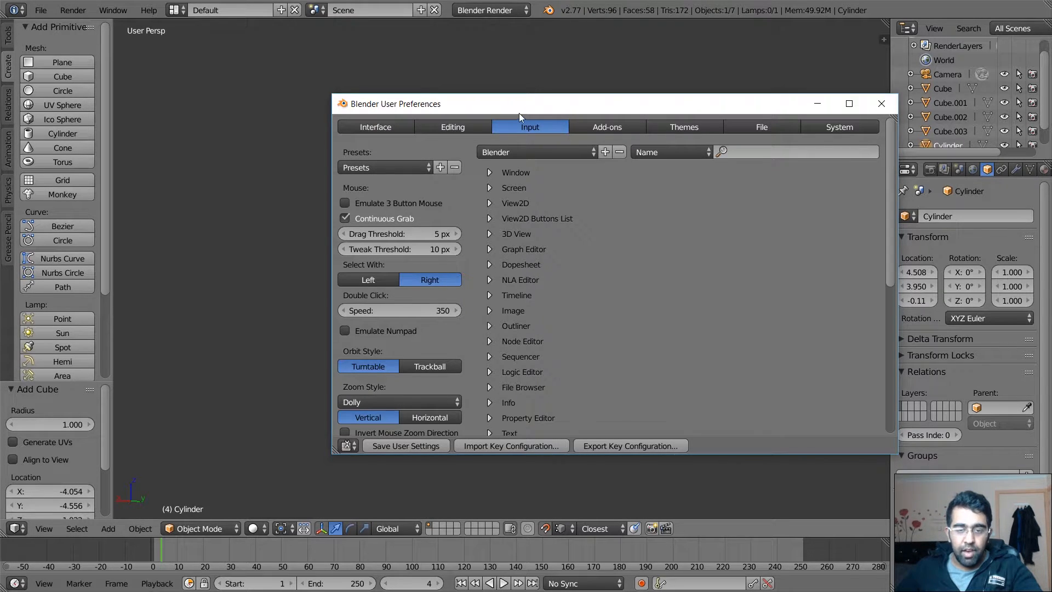
Step: View the available presets in the Input preferences without choosing one
{"action": "left_click_drag", "start_coordinate": [508, 111], "coordinate": [429, 109]}
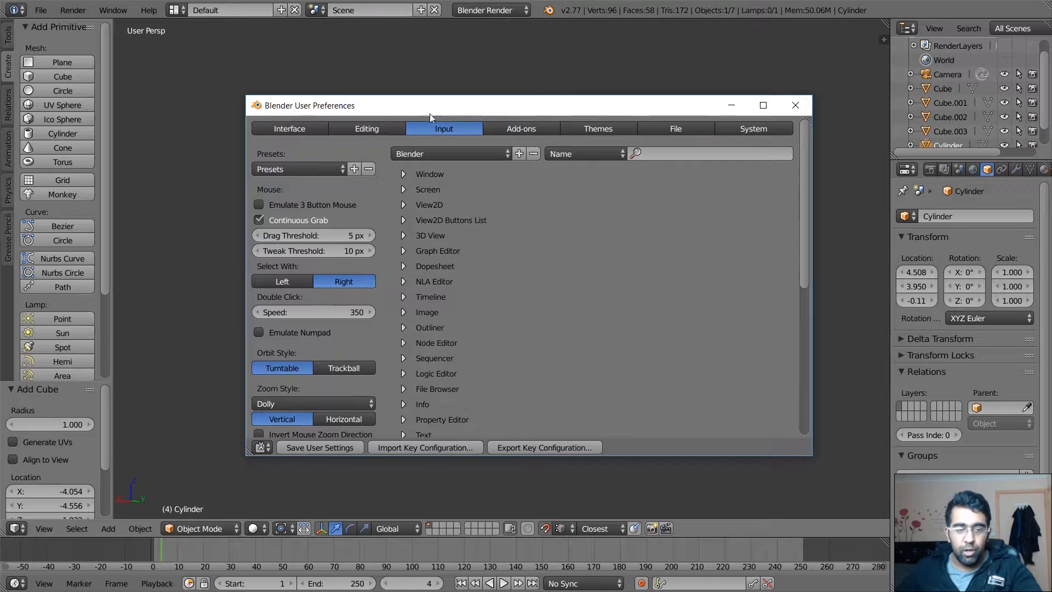
{"action": "left_click", "coordinate": [327, 168]}
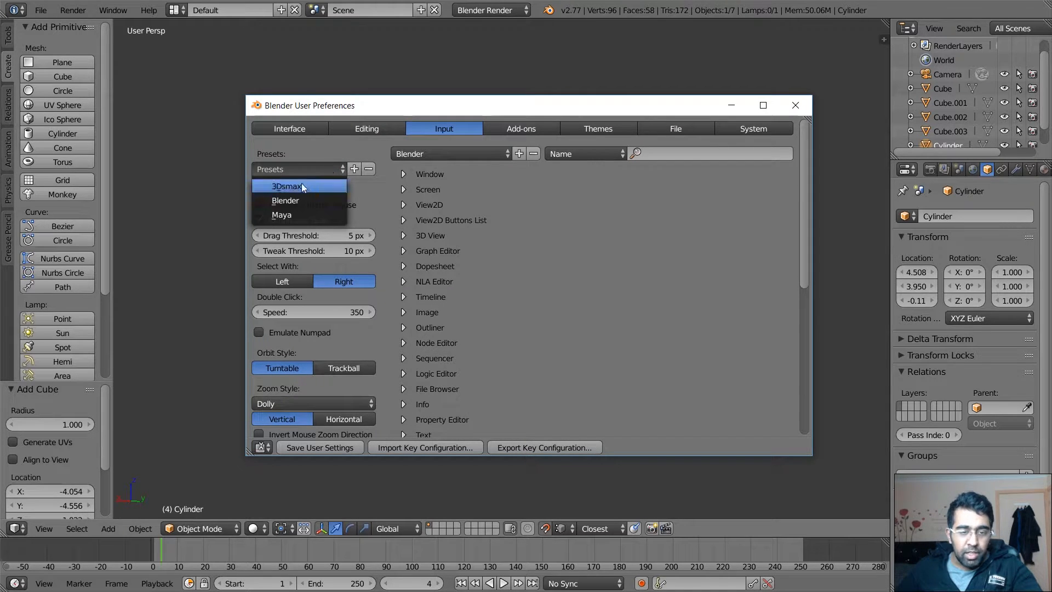
{"action": "left_click", "coordinate": [329, 144]}
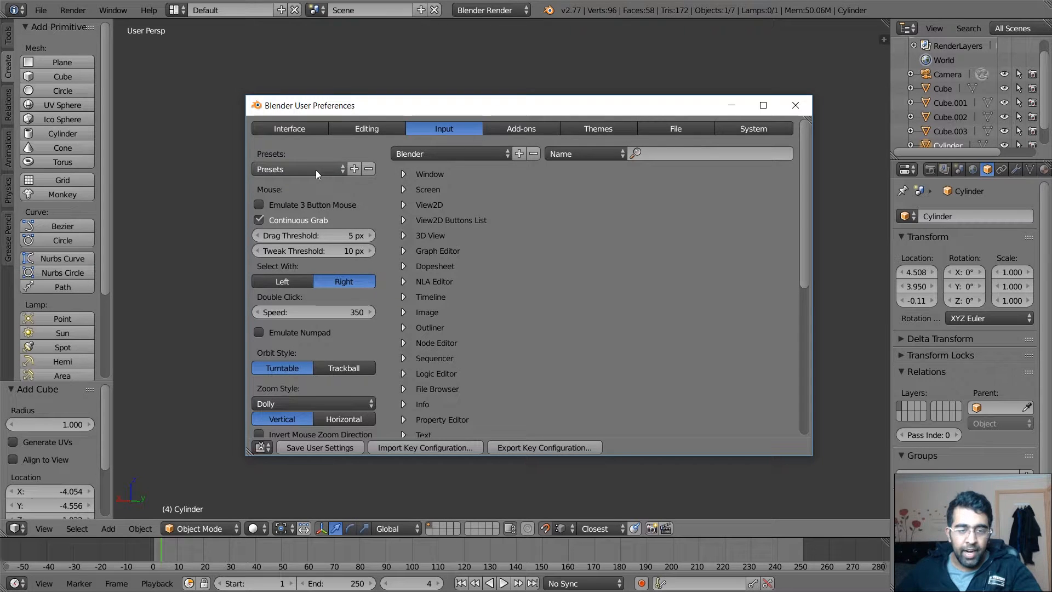
Step: Switch the Select With mouse option to Left and back to Right
{"action": "left_click_drag", "start_coordinate": [466, 115], "coordinate": [197, 144]}
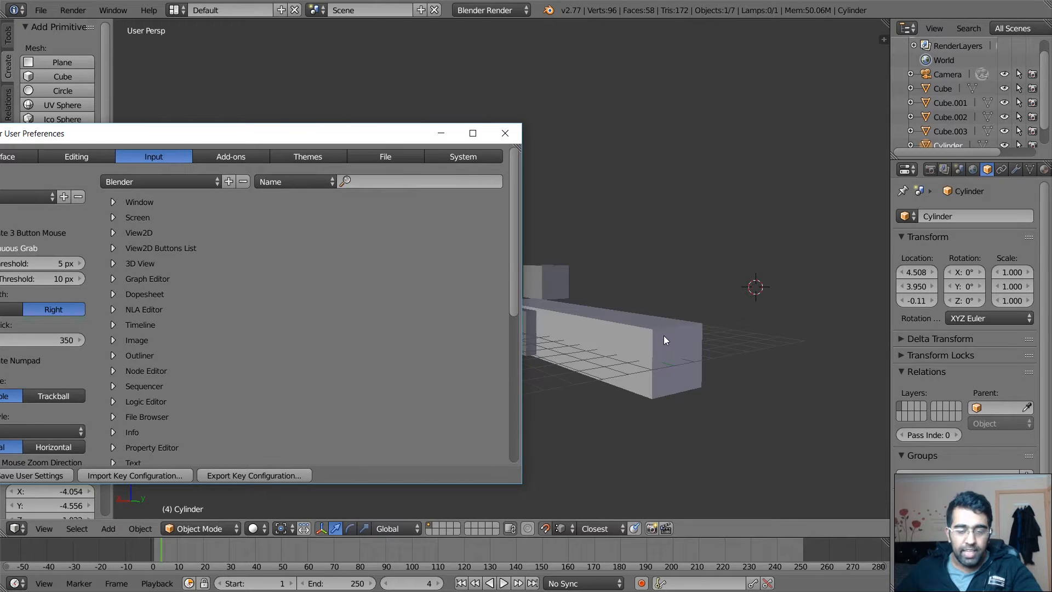
{"action": "left_click_drag", "start_coordinate": [383, 133], "coordinate": [713, 115]}
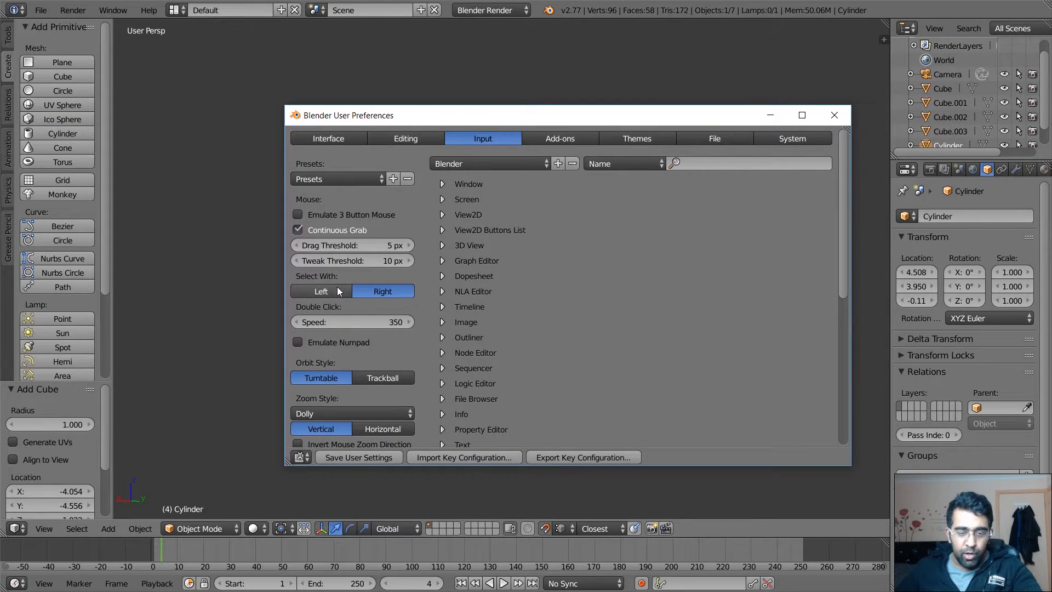
{"action": "left_click", "coordinate": [325, 292]}
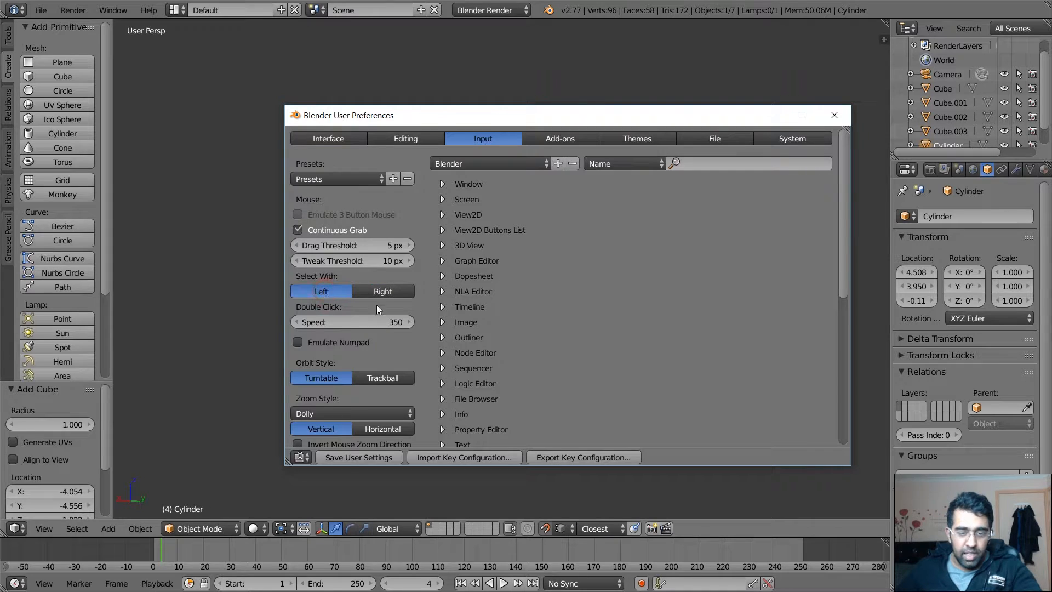
{"action": "left_click", "coordinate": [394, 295]}
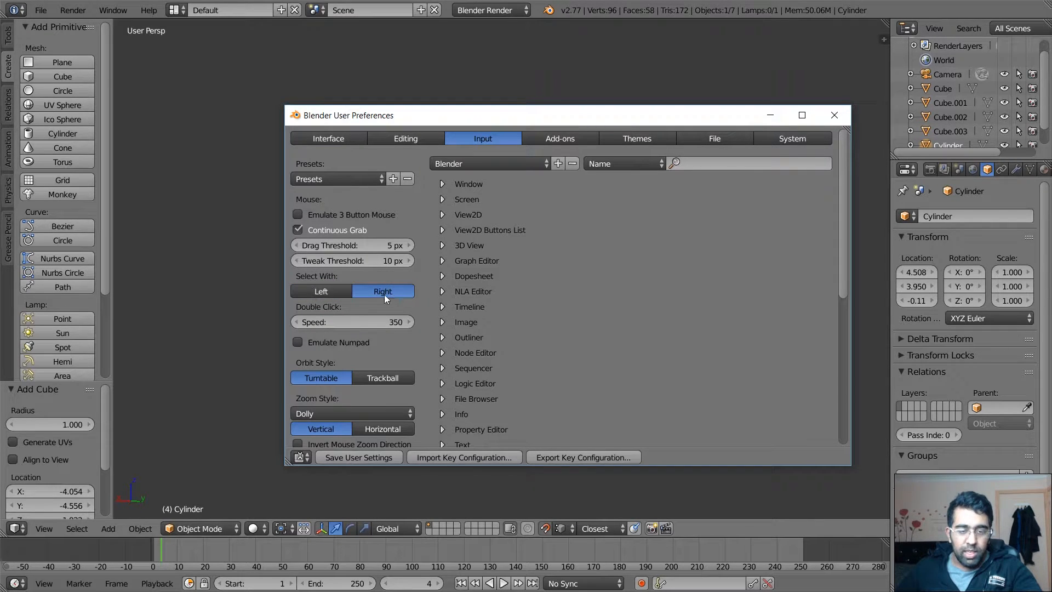
Step: Apply the 3Dsmax preset to the Input preferences
{"action": "left_click_drag", "start_coordinate": [657, 108], "coordinate": [624, 126]}
{"action": "left_click", "coordinate": [314, 190]}
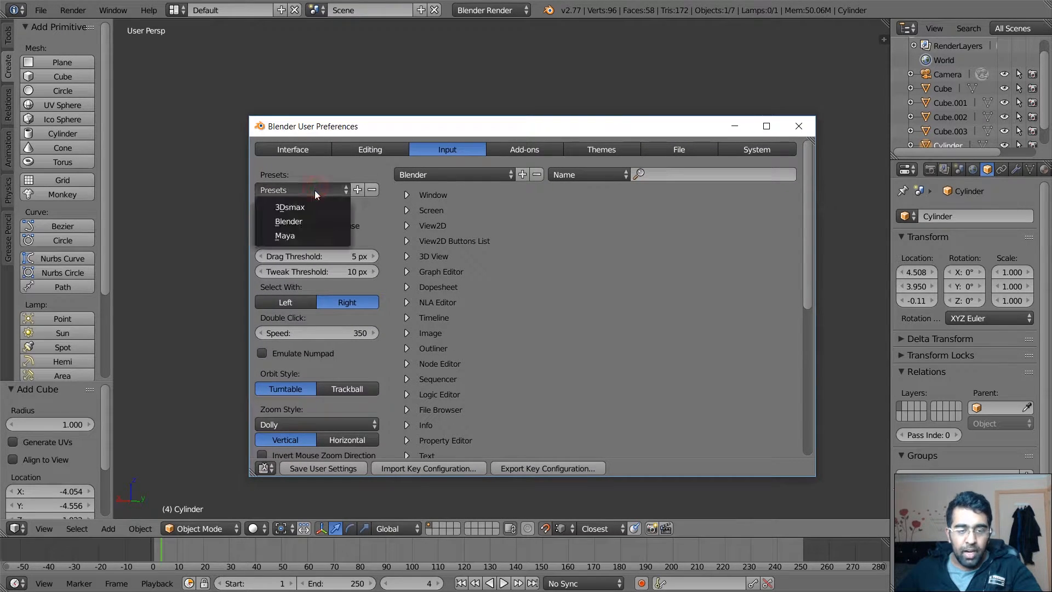
{"action": "left_click", "coordinate": [300, 207]}
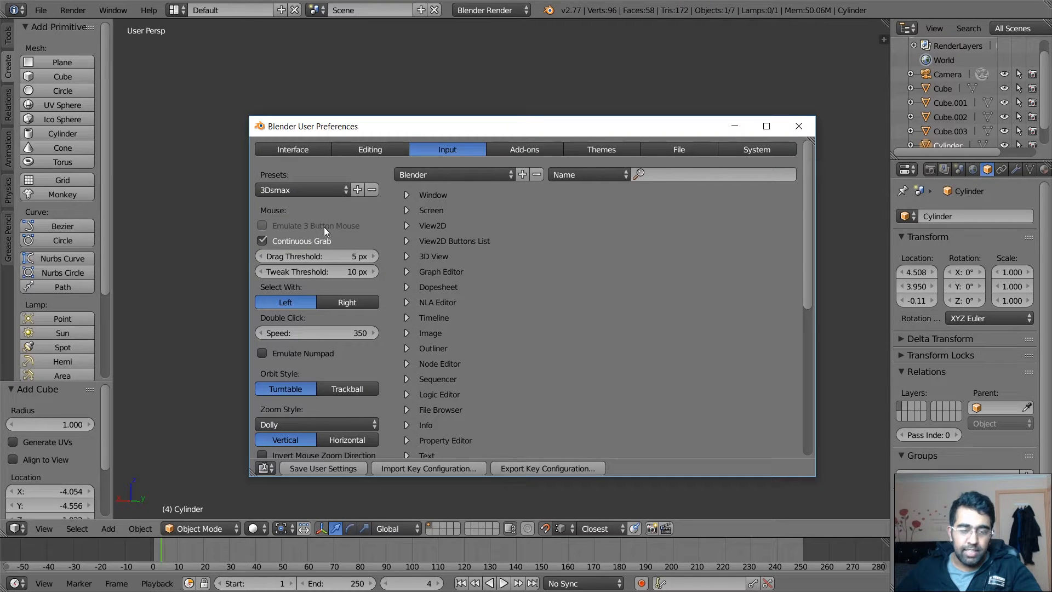
Step: Try selecting in the viewport with the 3Dsmax controls, and apply the Blender input preset
{"action": "left_click_drag", "start_coordinate": [502, 135], "coordinate": [467, 362]}
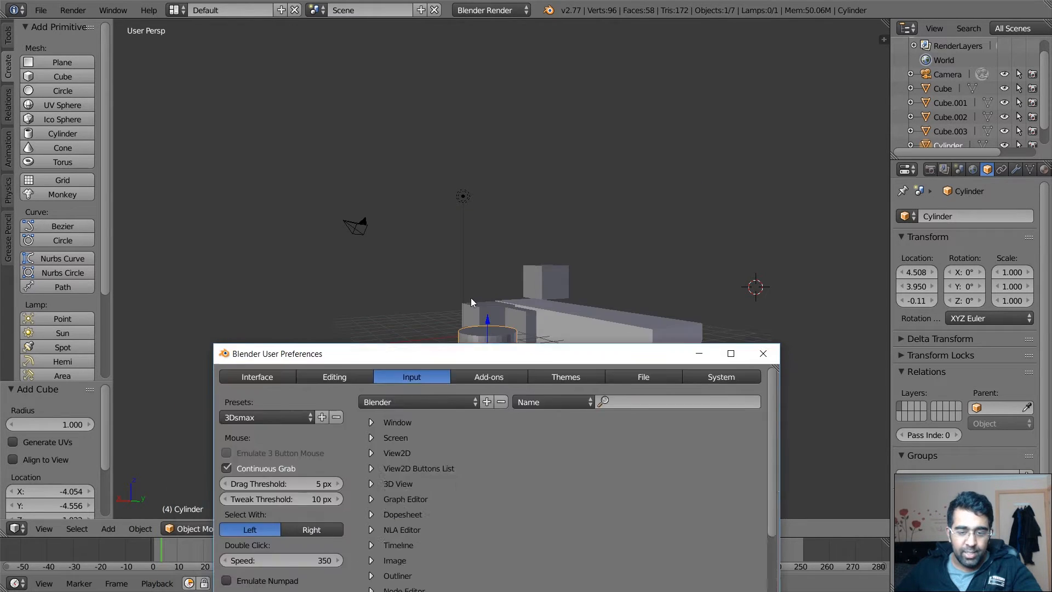
{"action": "left_click_drag", "start_coordinate": [472, 297], "coordinate": [585, 388]}
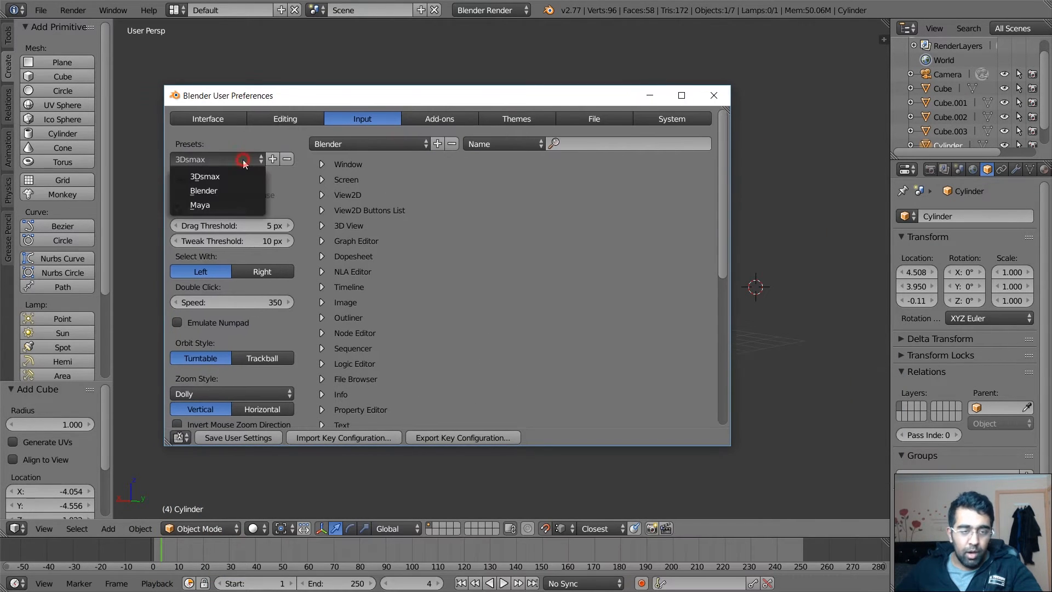
{"action": "left_click", "coordinate": [231, 186]}
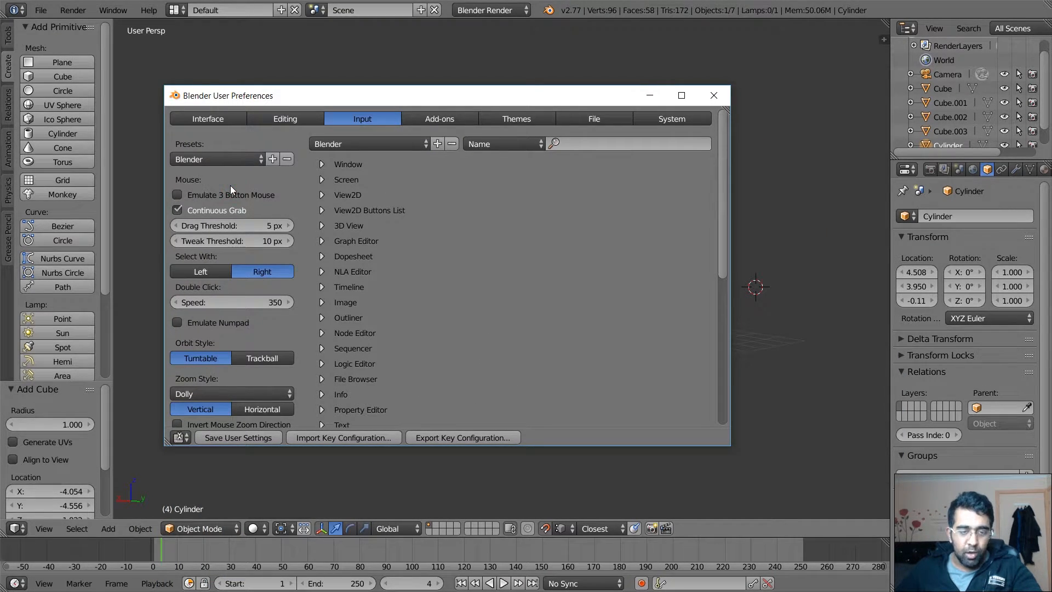
{"action": "left_click", "coordinate": [272, 159]}
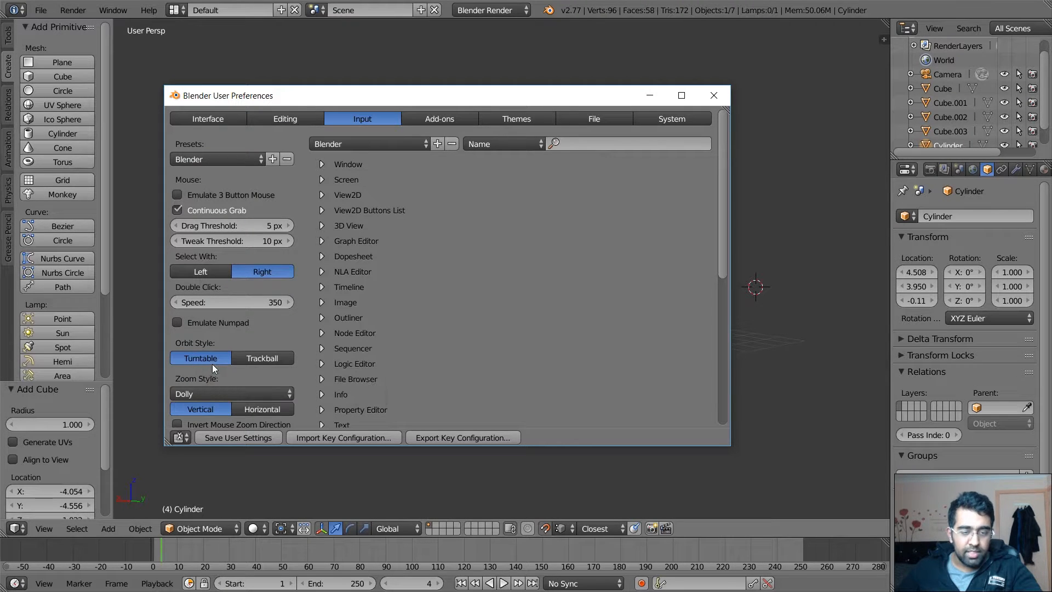
Step: Switch the orbit style to Trackball and back to Turntable
{"action": "left_click_drag", "start_coordinate": [420, 92], "coordinate": [690, 79]}
{"action": "left_click", "coordinate": [551, 341]}
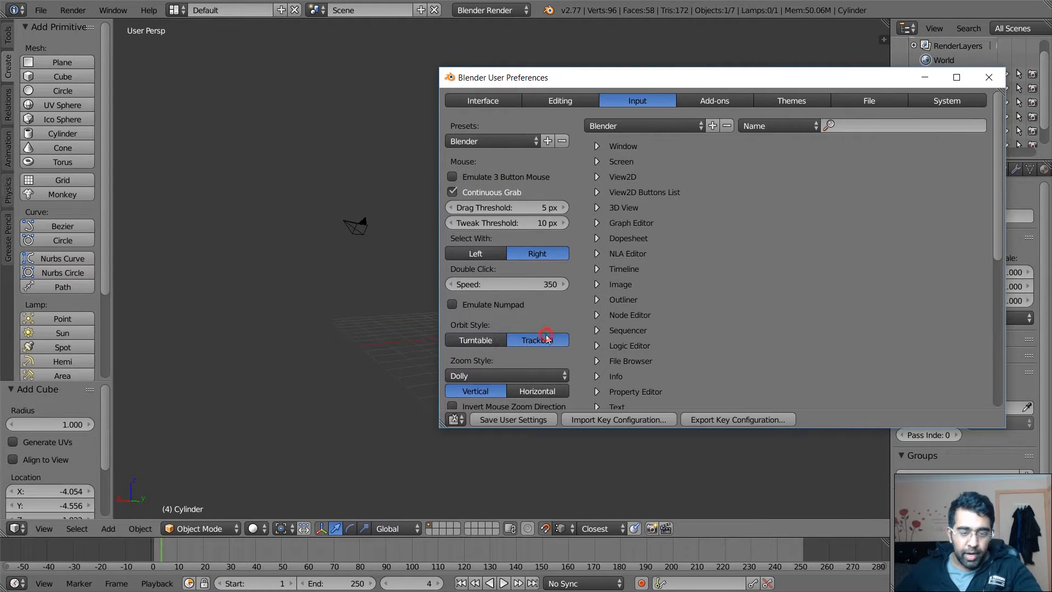
{"action": "left_click", "coordinate": [478, 347]}
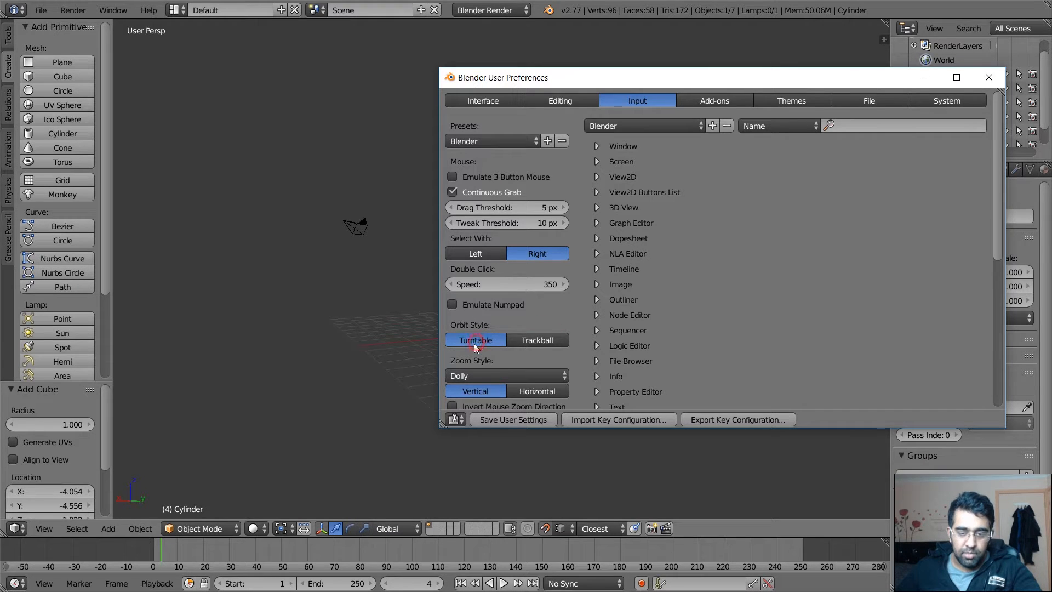
Step: Assign Ctrl Z as the Duplicate Window shortcut in the Window keymap and look over the other key bindings
{"action": "scroll", "coordinate": [534, 317], "scroll_direction": "down", "scroll_amount": 5}
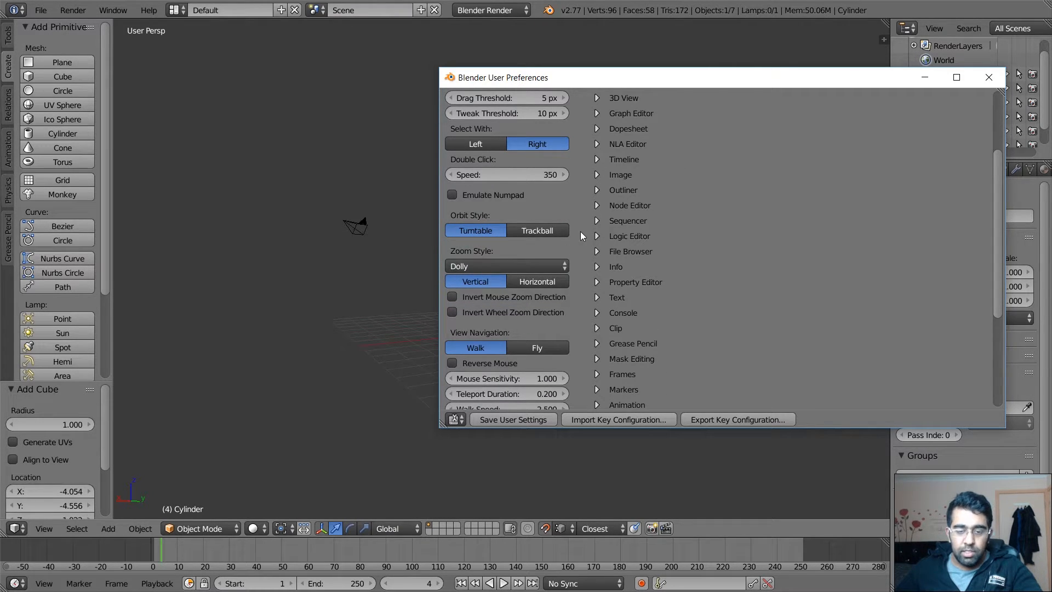
{"action": "scroll", "coordinate": [580, 231], "scroll_direction": "up", "scroll_amount": 5}
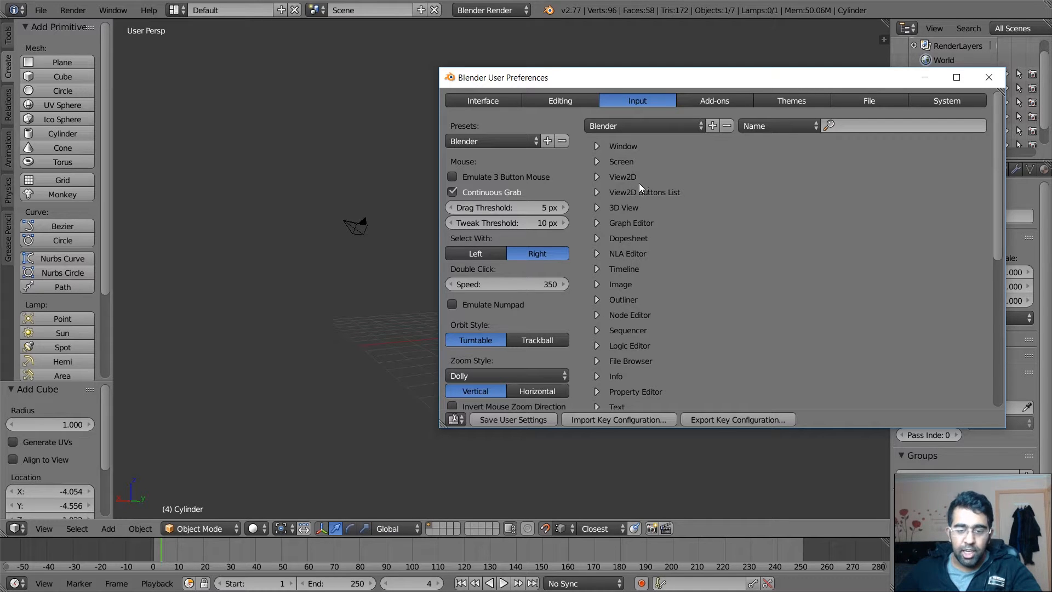
{"action": "left_click_drag", "start_coordinate": [675, 79], "coordinate": [547, 135]}
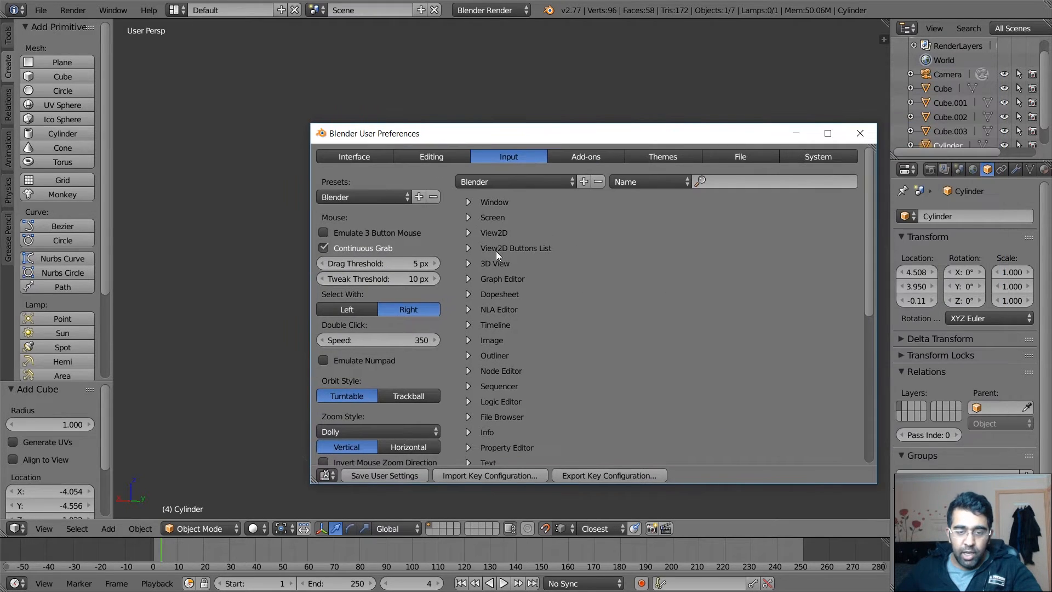
{"action": "left_click", "coordinate": [467, 203]}
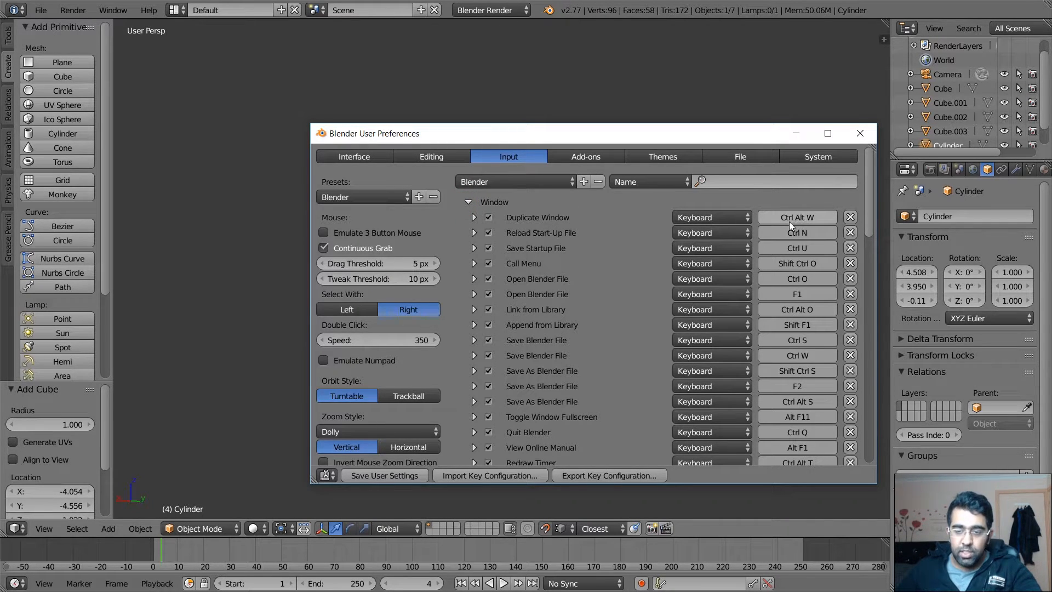
{"action": "left_click", "coordinate": [810, 219]}
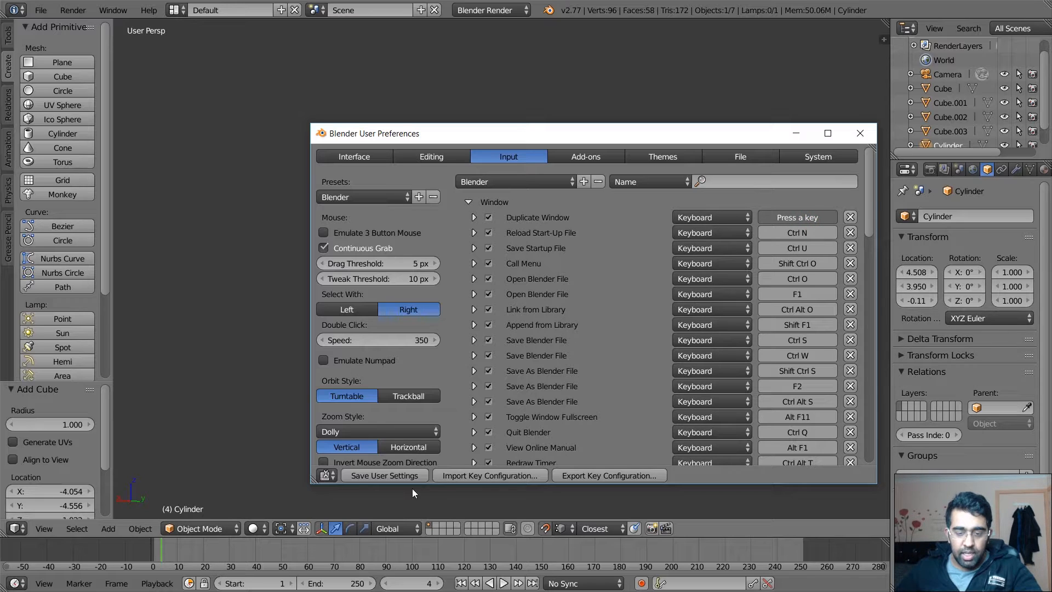
{"action": "key", "text": "ctrl+z"}
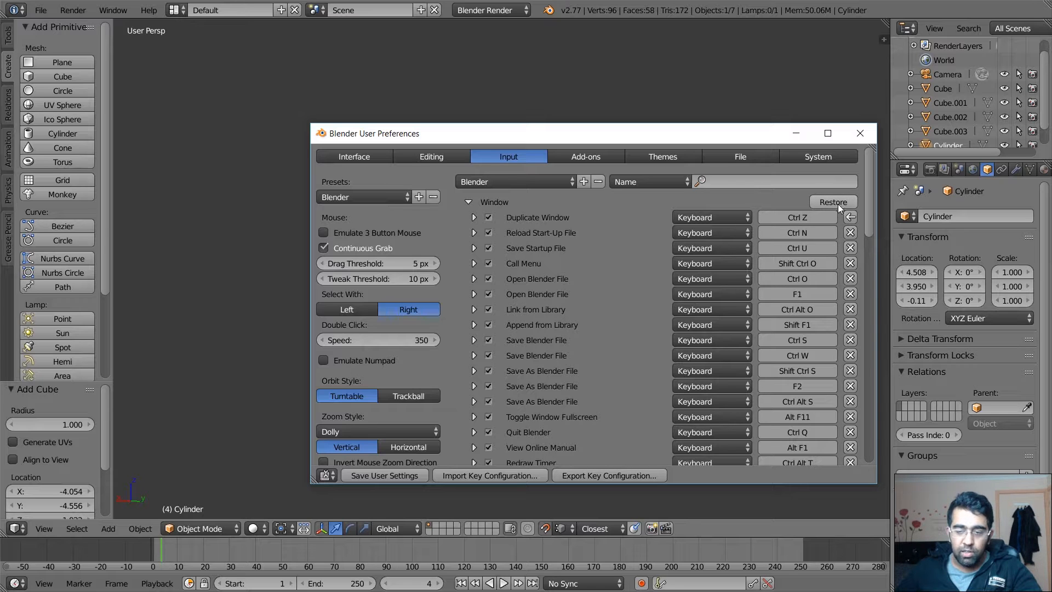
{"action": "scroll", "coordinate": [494, 416], "scroll_direction": "down", "scroll_amount": 20}
{"action": "scroll", "coordinate": [557, 374], "scroll_direction": "up", "scroll_amount": 20}
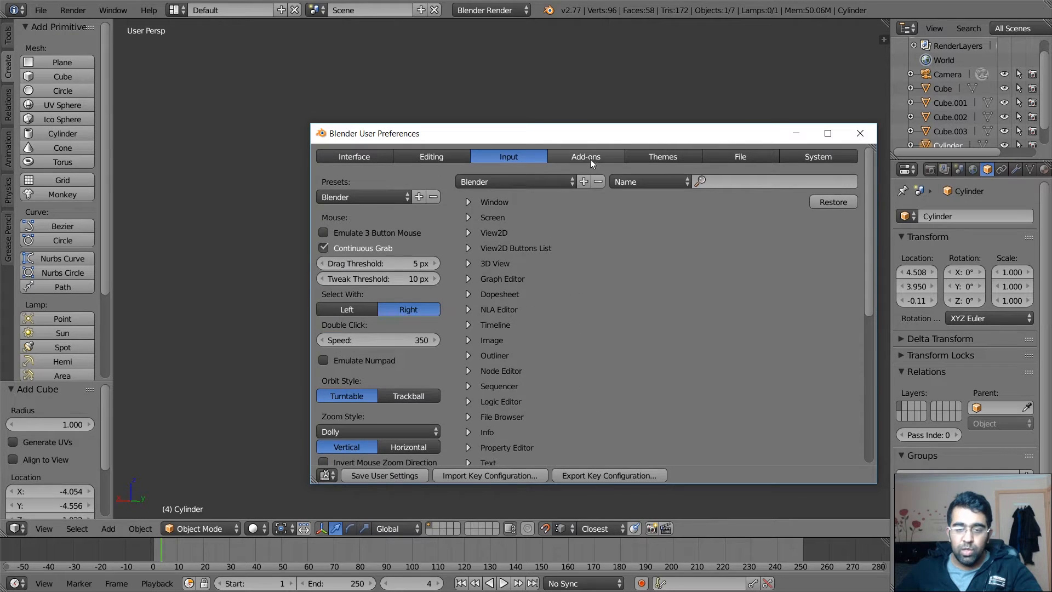
Step: Review the Add-ons preferences, including the add-on categories and the 3D View add-ons
{"action": "left_click", "coordinate": [586, 157]}
{"action": "left_click_drag", "start_coordinate": [580, 143], "coordinate": [438, 97]}
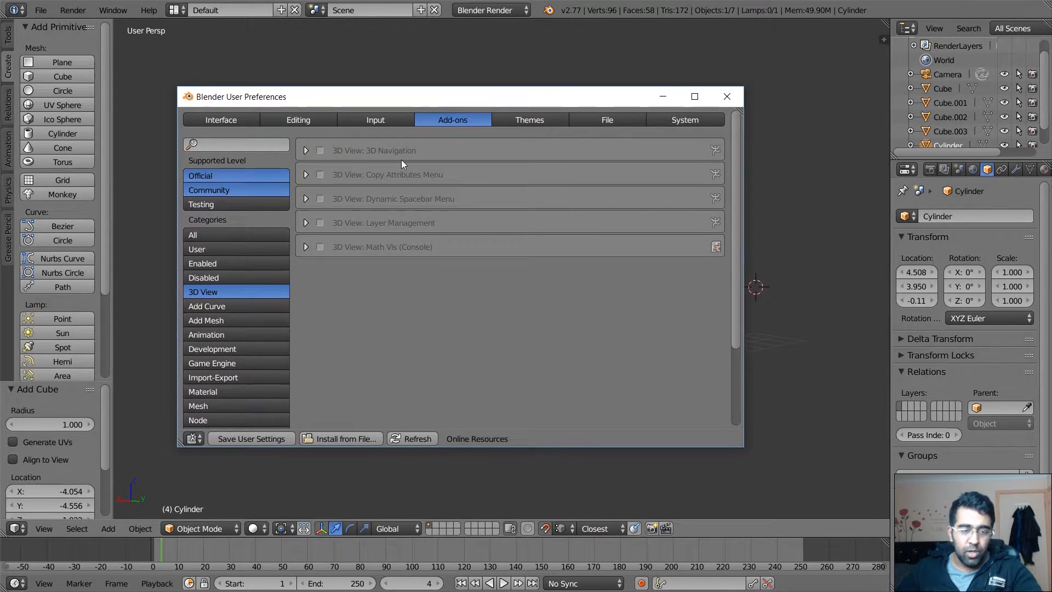
{"action": "scroll", "coordinate": [239, 382], "scroll_direction": "down", "scroll_amount": 4}
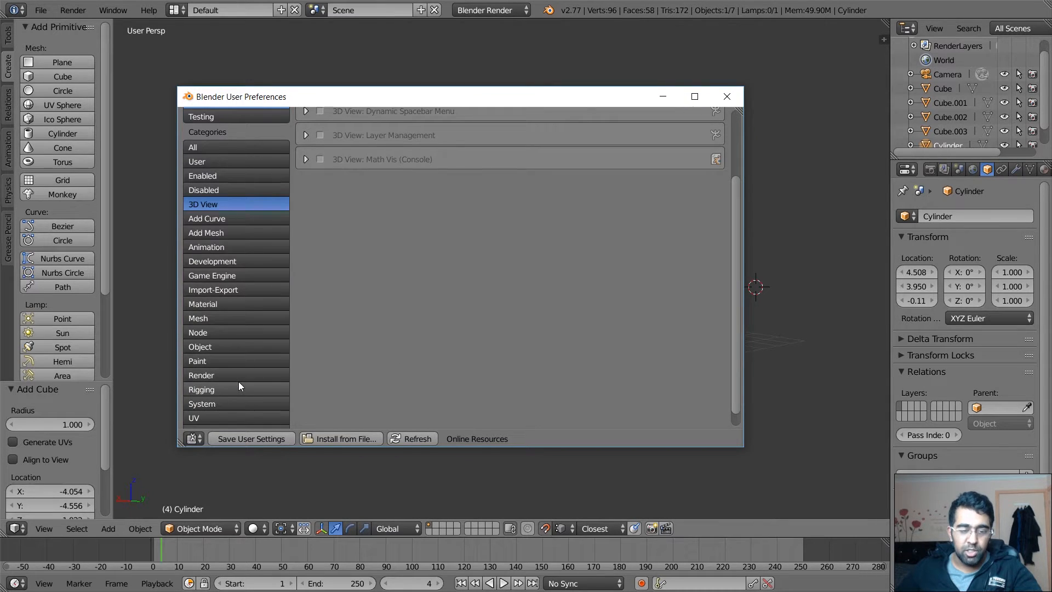
{"action": "scroll", "coordinate": [239, 382], "scroll_direction": "up", "scroll_amount": 4}
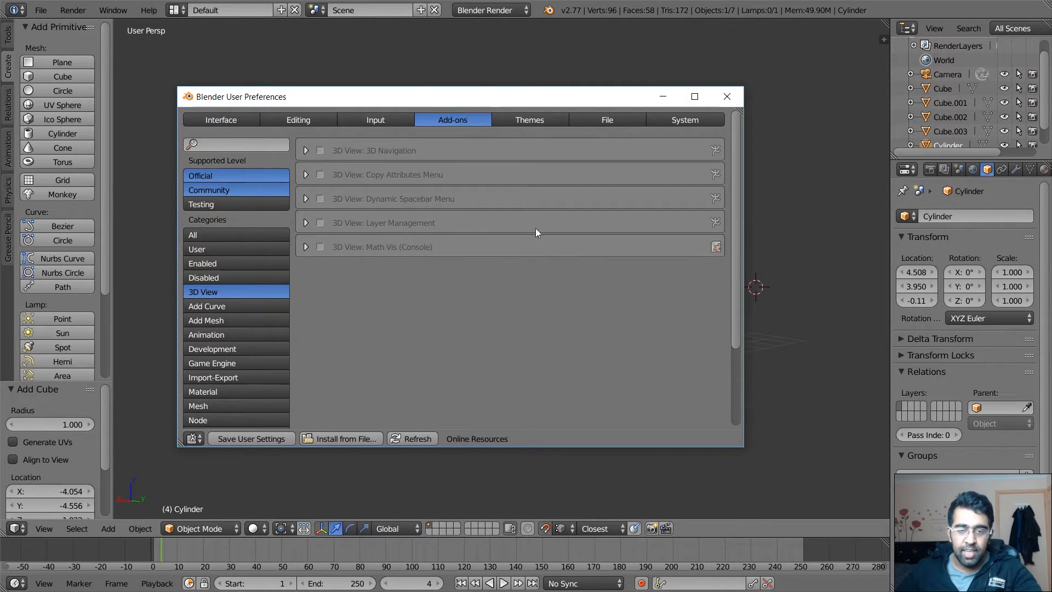
Step: In the Themes preferences' User Interface colours, set the Tool outline to purple
{"action": "left_click", "coordinate": [529, 121]}
{"action": "left_click_drag", "start_coordinate": [550, 97], "coordinate": [621, 116]}
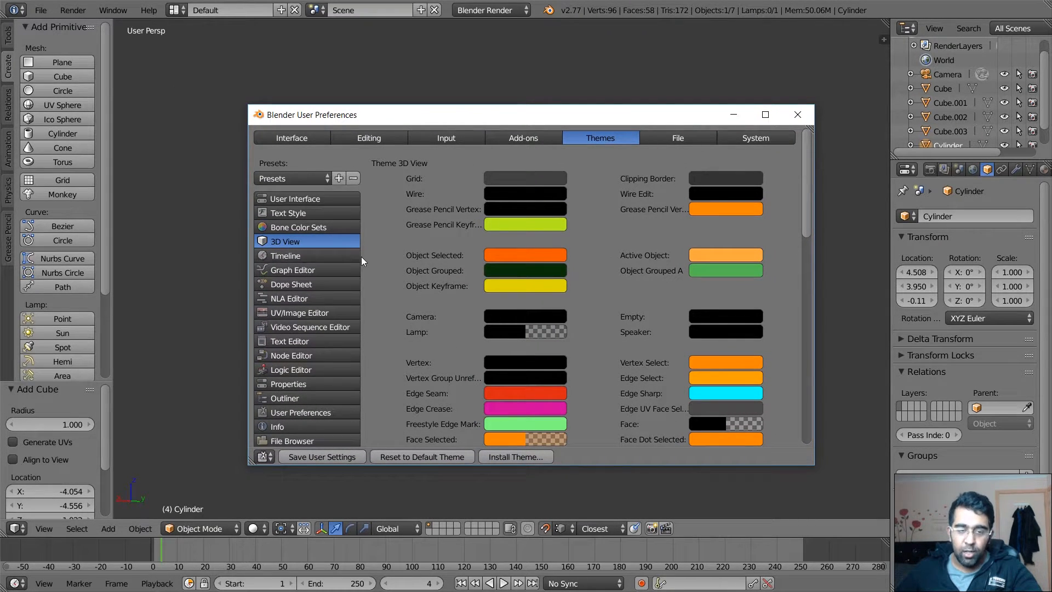
{"action": "left_click", "coordinate": [291, 201]}
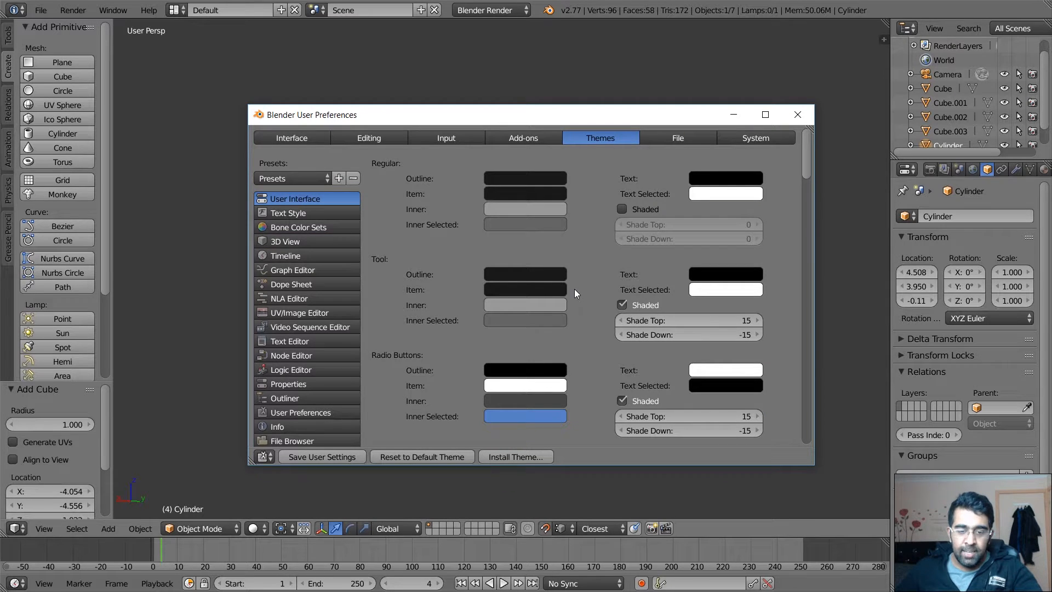
{"action": "left_click", "coordinate": [510, 276]}
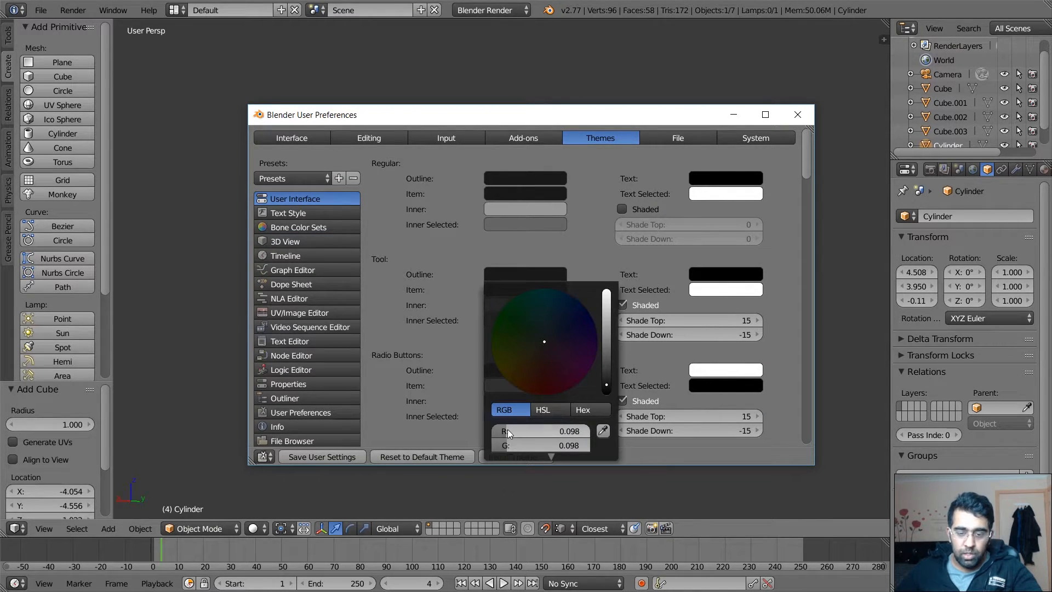
{"action": "left_click_drag", "start_coordinate": [508, 430], "coordinate": [561, 431]}
{"action": "mouse_move", "coordinate": [573, 357]}
{"action": "left_mouse_down"}
{"action": "mouse_move", "coordinate": [585, 326]}
{"action": "mouse_move", "coordinate": [579, 343]}
{"action": "left_mouse_up"}
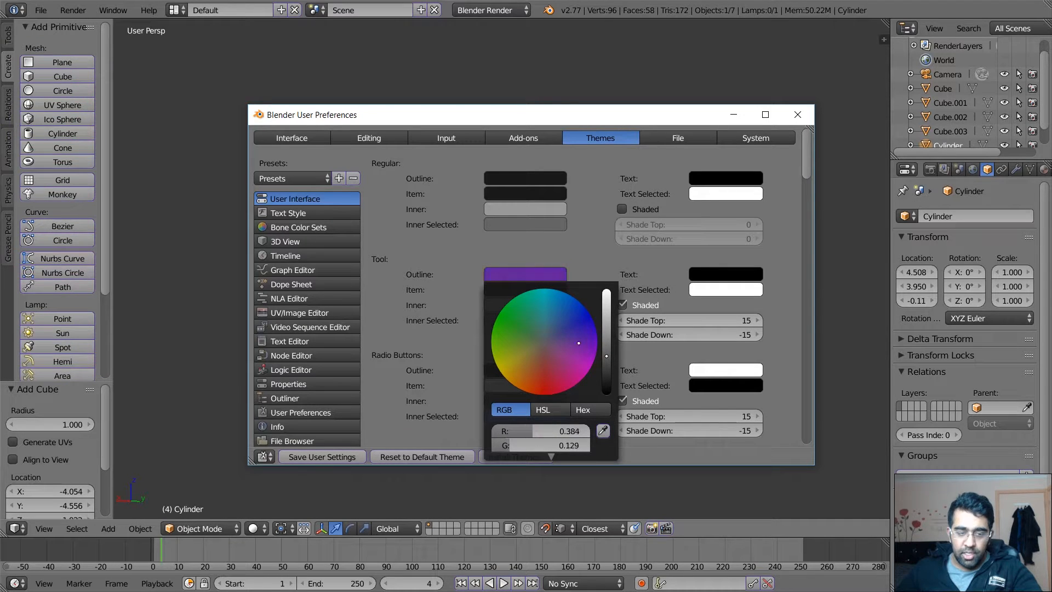
Step: Set the Regular widgets' Inner colour to bright green and their Inner Selected colour to a darker green
{"action": "left_click", "coordinate": [527, 213]}
{"action": "left_click_drag", "start_coordinate": [533, 291], "coordinate": [515, 257]}
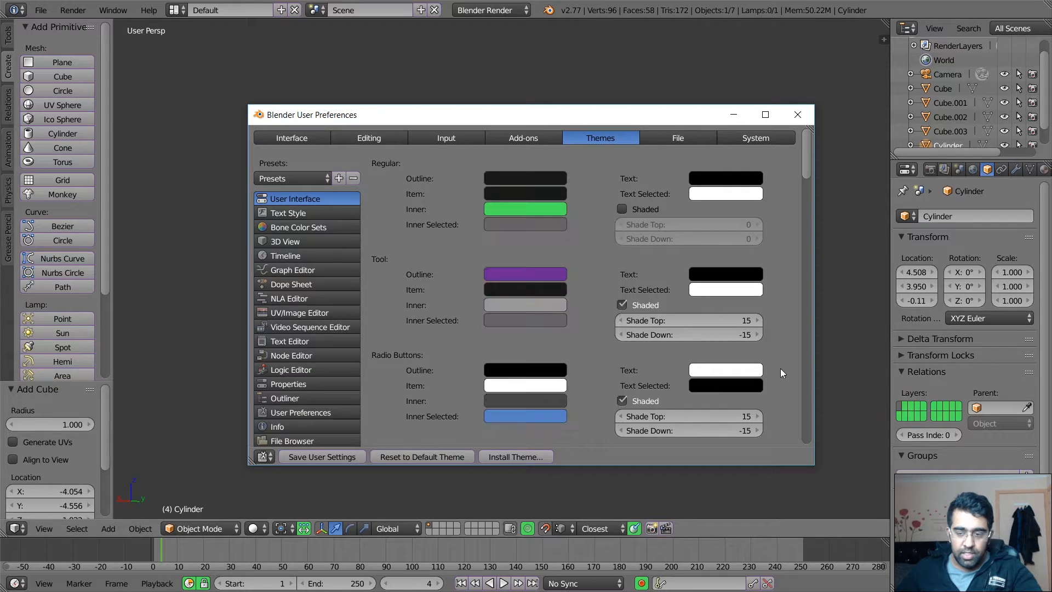
{"action": "left_click", "coordinate": [529, 230]}
Step: Set the Radio Buttons' Inner Selected theme colour to a muted olive green
{"action": "left_click", "coordinate": [520, 419]}
{"action": "left_click_drag", "start_coordinate": [574, 284], "coordinate": [530, 264]}
{"action": "left_click", "coordinate": [455, 336]}
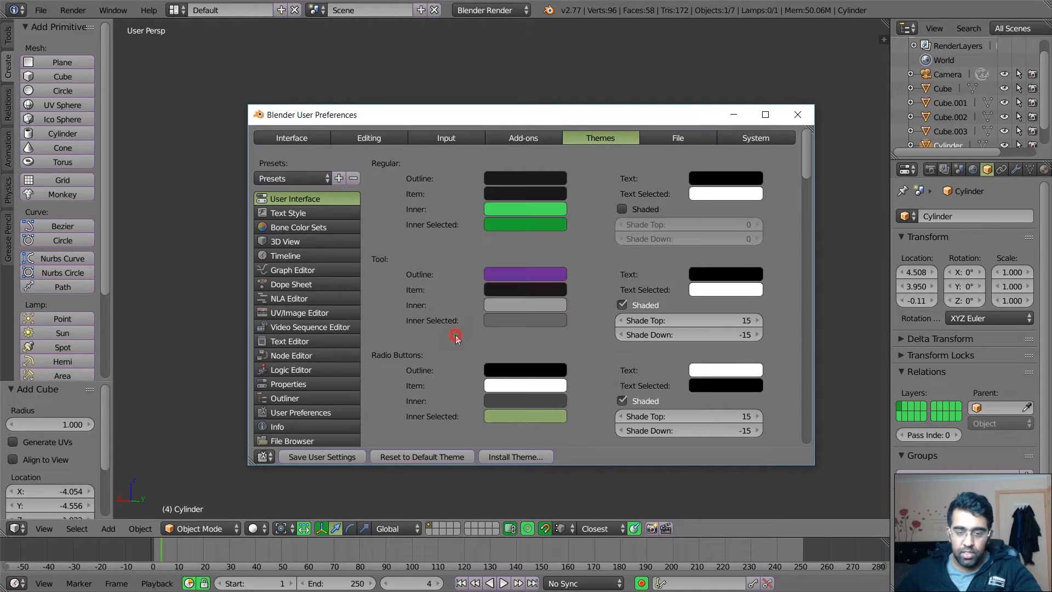
Step: Look over the remaining theme sections and File preferences, and show the System preferences
{"action": "scroll", "coordinate": [301, 340], "scroll_direction": "down", "scroll_amount": 5}
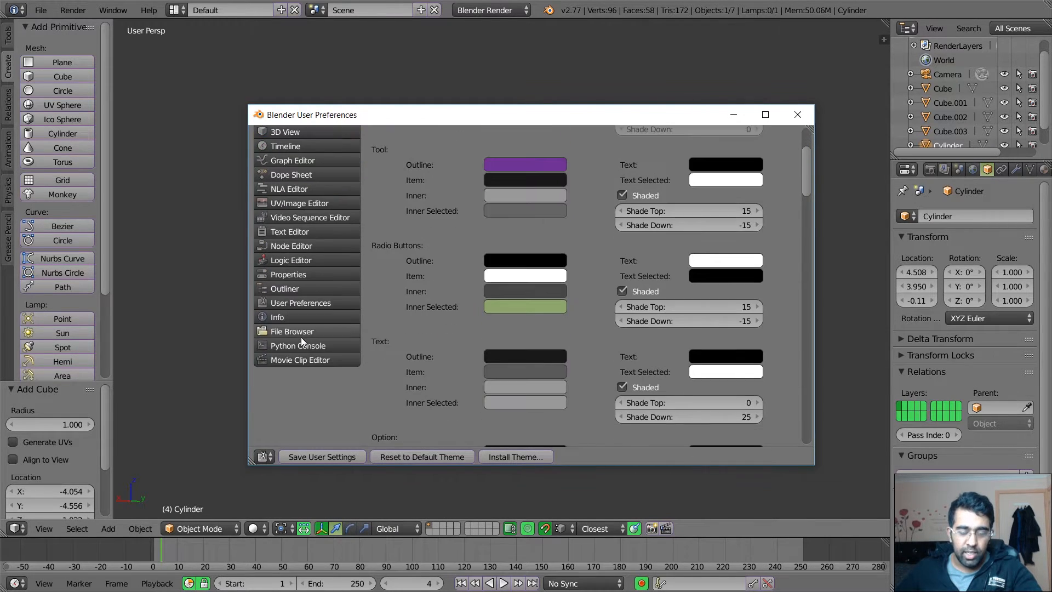
{"action": "scroll", "coordinate": [295, 321], "scroll_direction": "up", "scroll_amount": 5}
{"action": "left_click", "coordinate": [672, 138]}
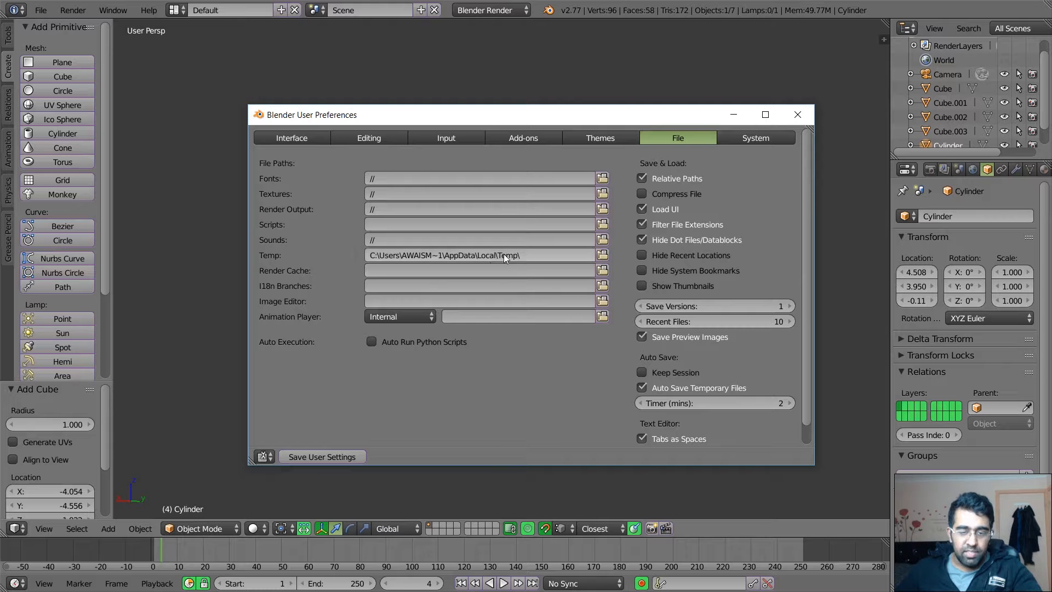
{"action": "scroll", "coordinate": [499, 261], "scroll_direction": "down", "scroll_amount": 1}
{"action": "scroll", "coordinate": [499, 266], "scroll_direction": "up", "scroll_amount": 1}
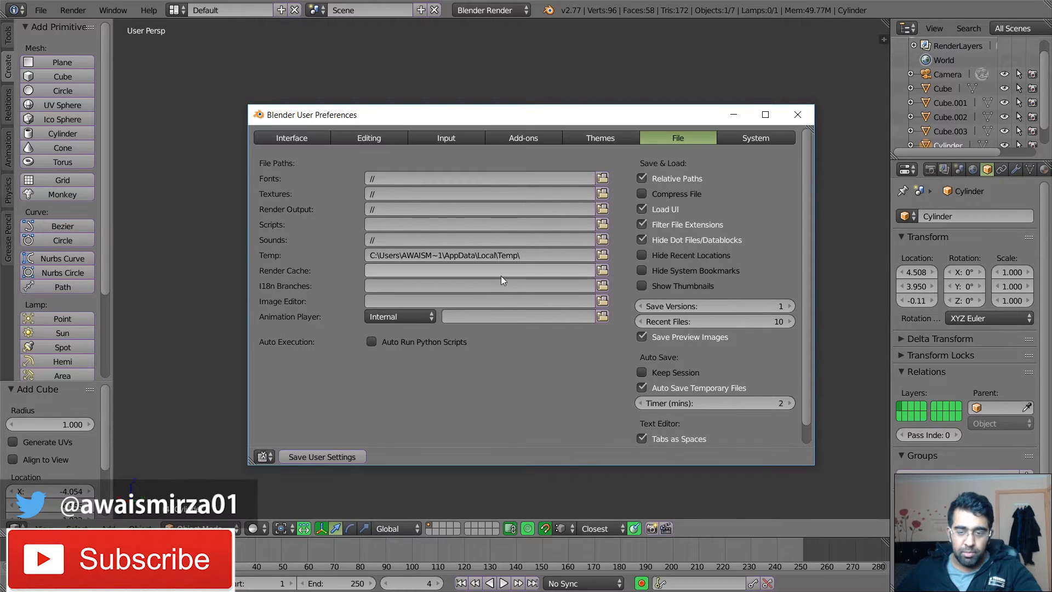
{"action": "left_click", "coordinate": [695, 159]}
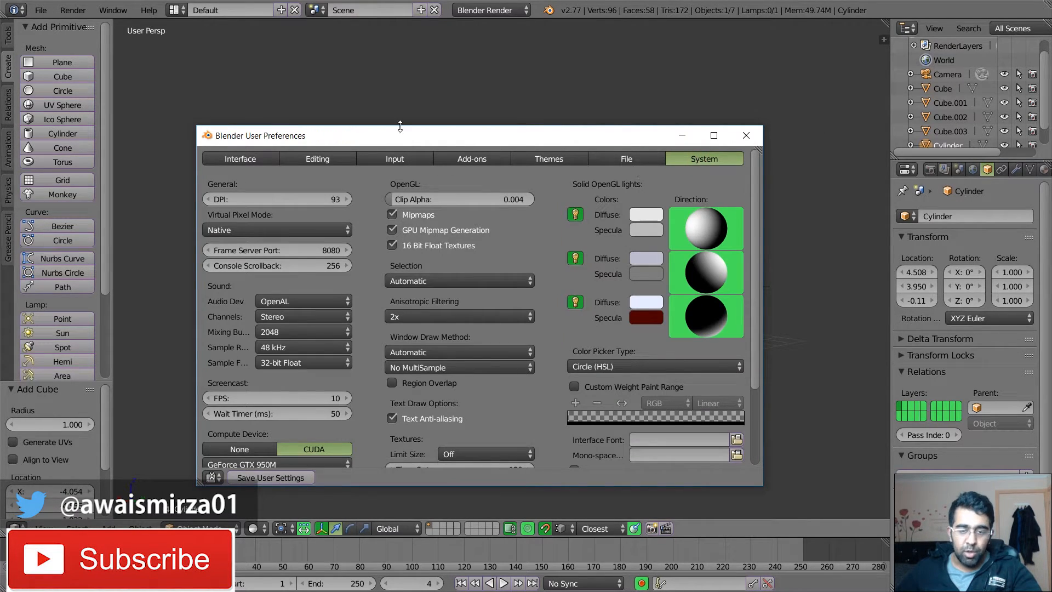
Step: Move the preferences window aside and raise the System DPI to 98
{"action": "left_click_drag", "start_coordinate": [406, 138], "coordinate": [444, 100]}
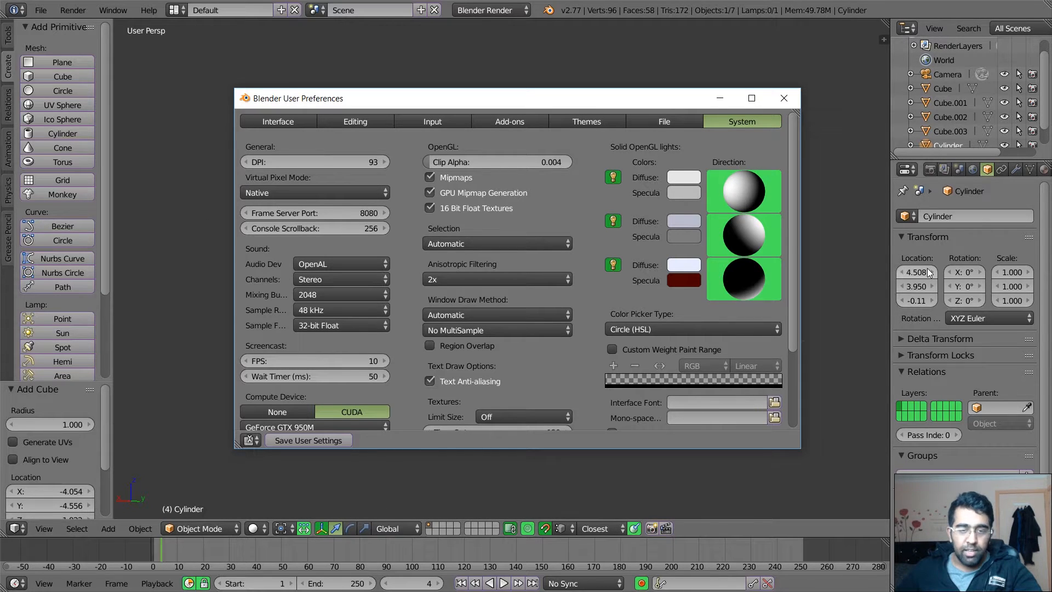
{"action": "left_click", "coordinate": [387, 162]}
{"action": "left_click", "coordinate": [387, 162]}
{"action": "left_click", "coordinate": [386, 162]}
{"action": "left_click", "coordinate": [387, 162]}
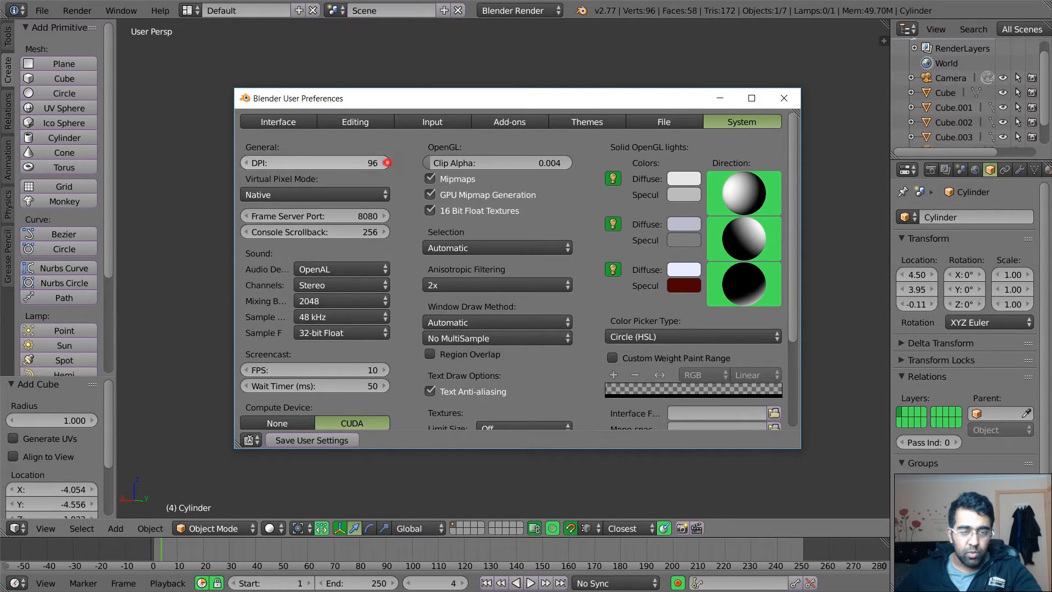
{"action": "left_click", "coordinate": [387, 162]}
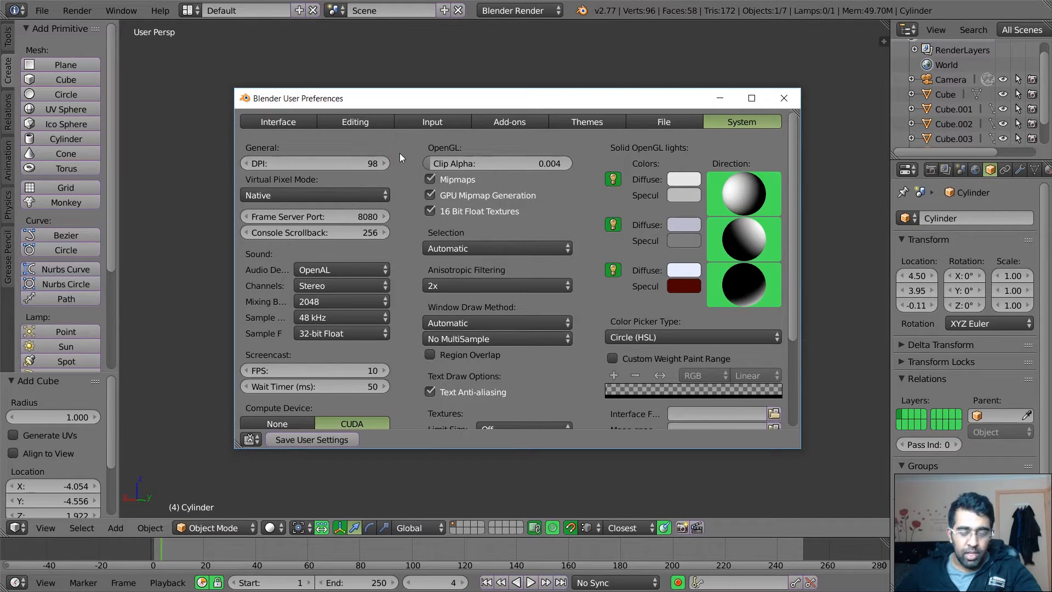
Step: Lower the interface DPI in the System preferences to 95
{"action": "left_click", "coordinate": [245, 164]}
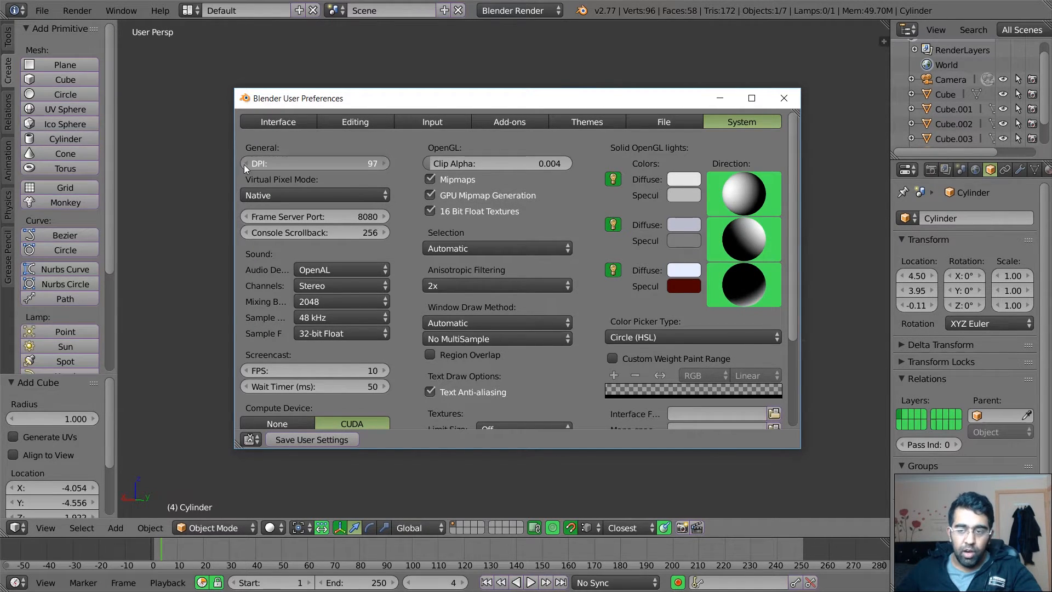
{"action": "left_click", "coordinate": [245, 164]}
{"action": "left_click", "coordinate": [244, 165]}
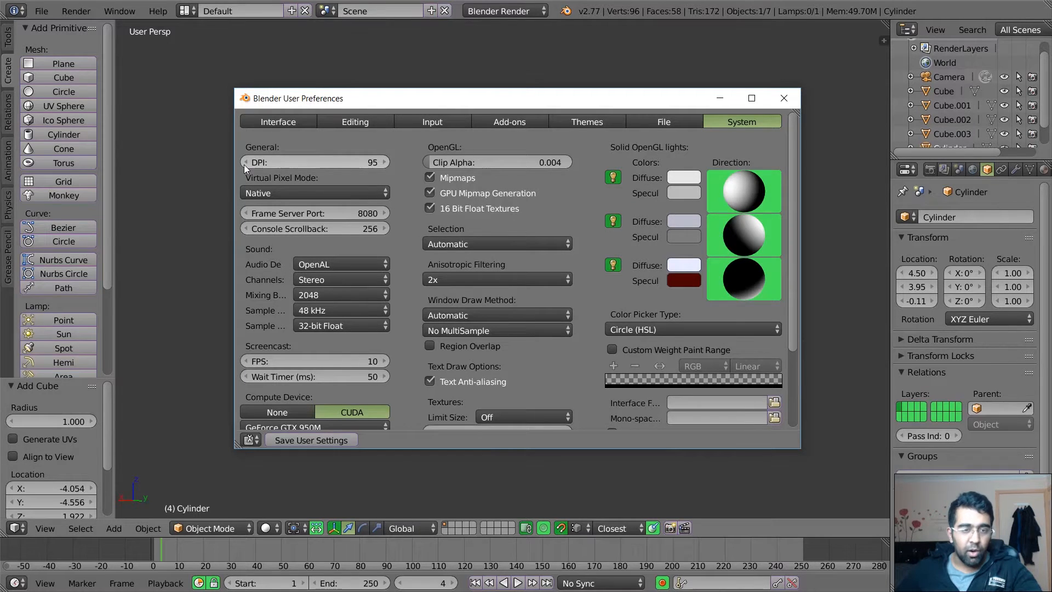
{"action": "left_click", "coordinate": [244, 164]}
{"action": "left_click", "coordinate": [386, 163]}
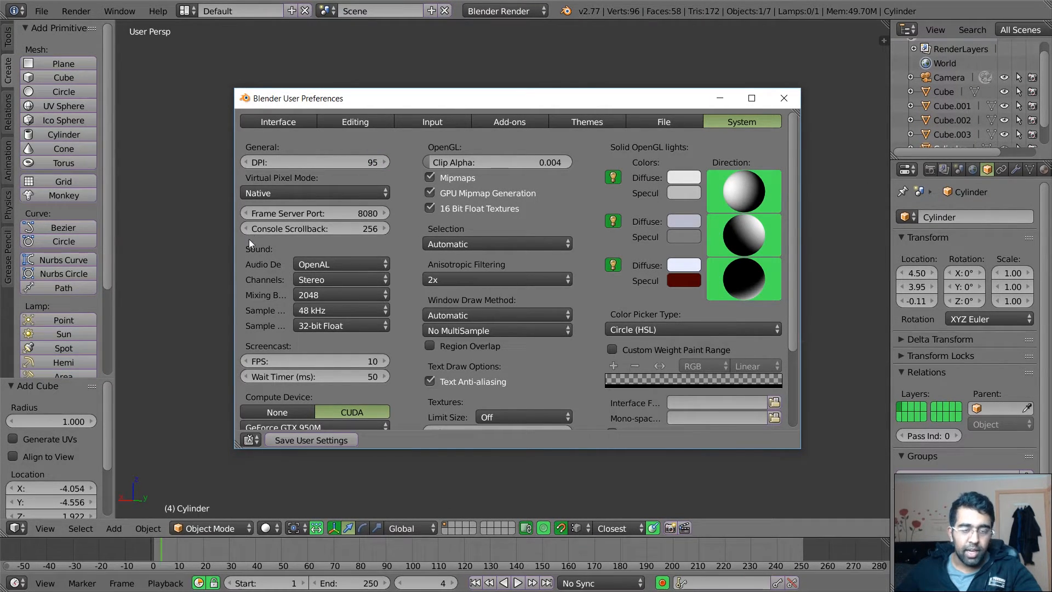
Step: Switch the Compute Device to None and choose CPU as the device
{"action": "scroll", "coordinate": [249, 239], "scroll_direction": "down", "scroll_amount": 5}
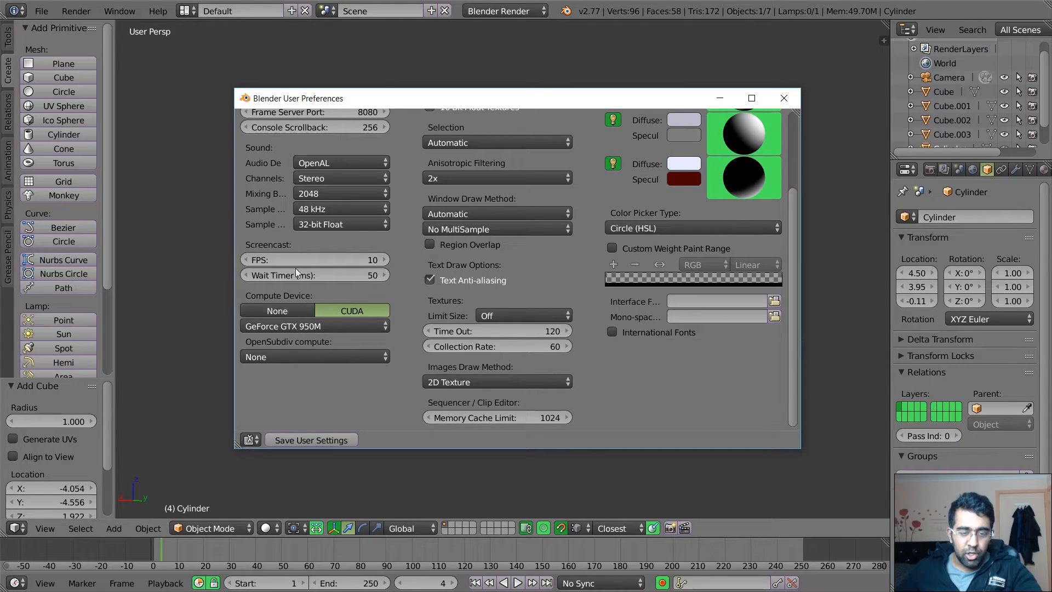
{"action": "left_click", "coordinate": [274, 311]}
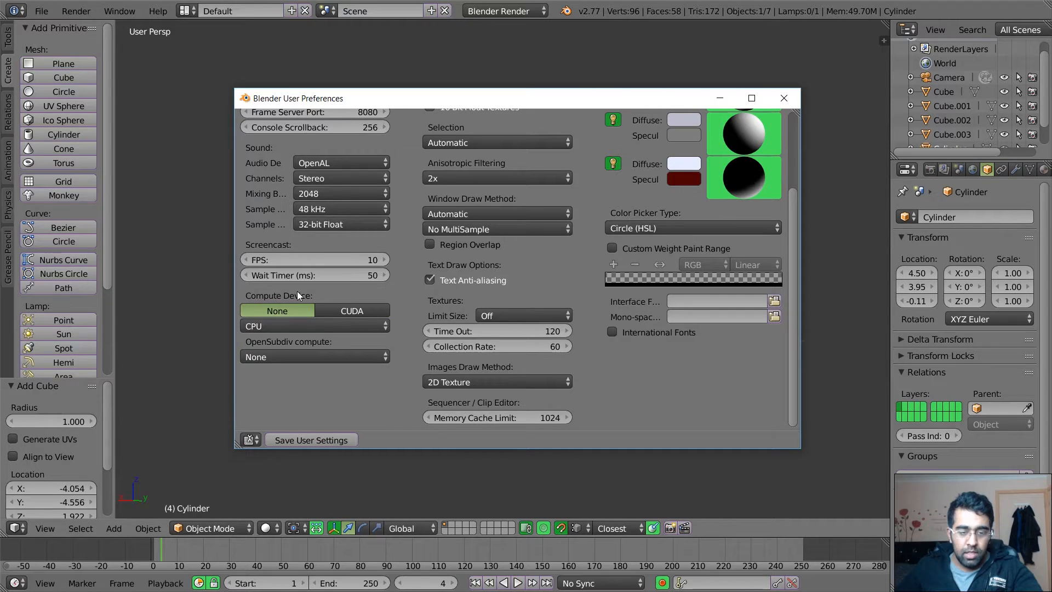
{"action": "left_click", "coordinate": [293, 325]}
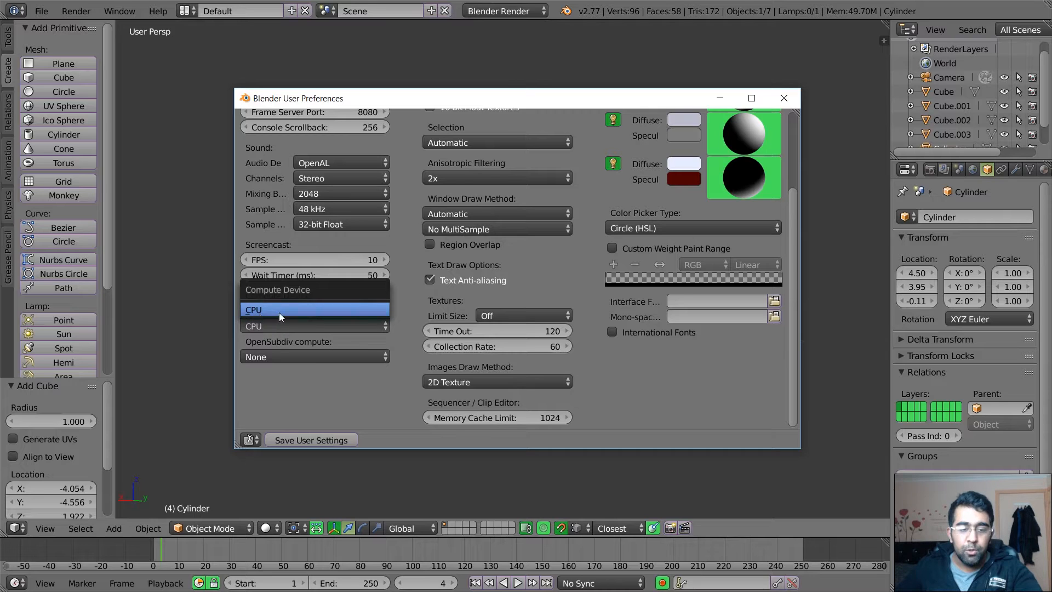
{"action": "left_click", "coordinate": [280, 310]}
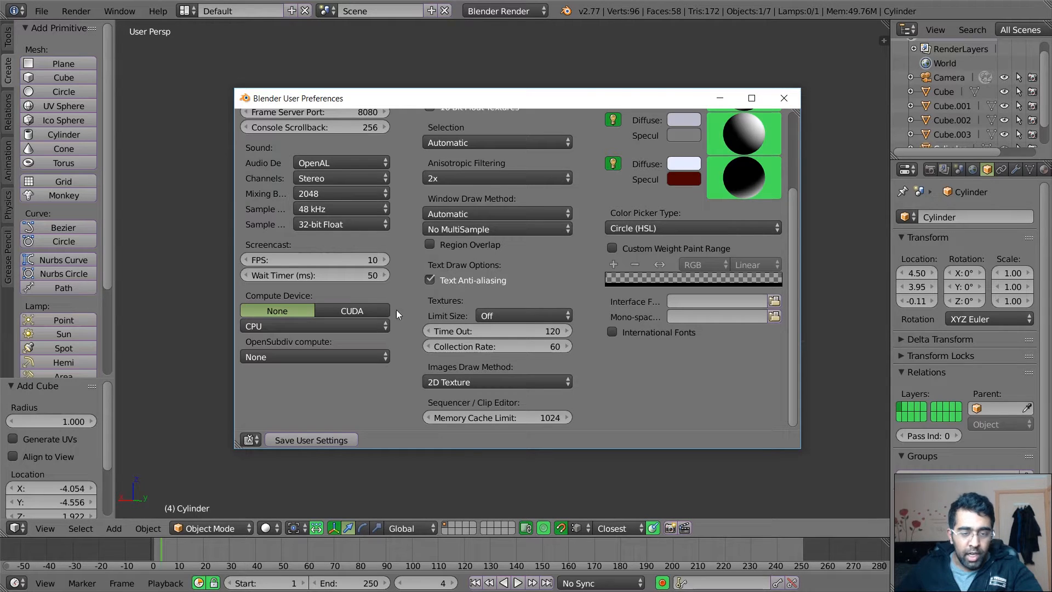
Step: Set the Compute Device to CUDA with the GeForce GTX 950M
{"action": "left_click", "coordinate": [376, 312]}
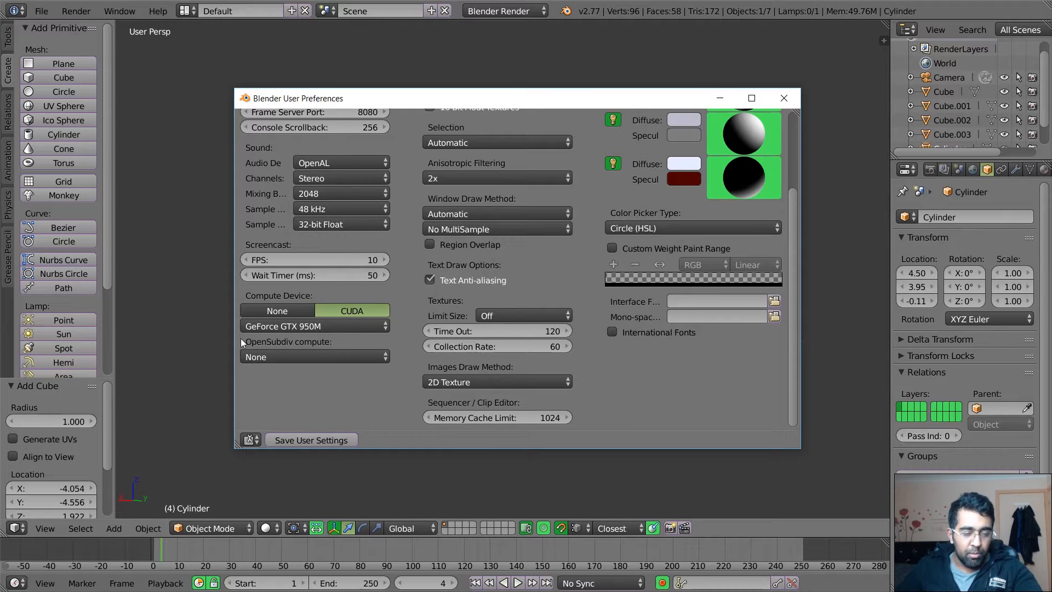
{"action": "left_click", "coordinate": [345, 326]}
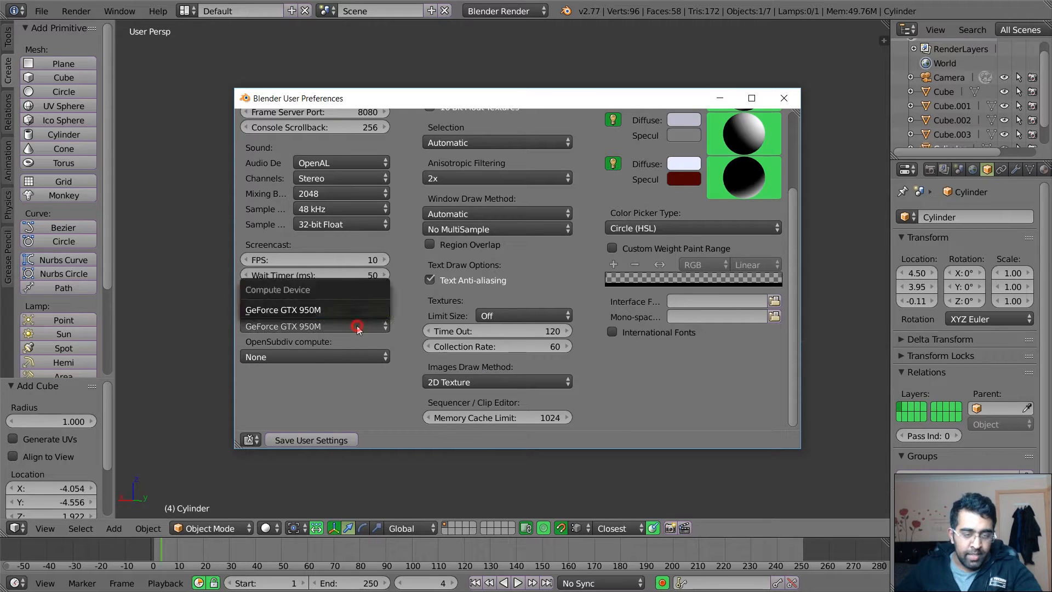
{"action": "left_click", "coordinate": [311, 311]}
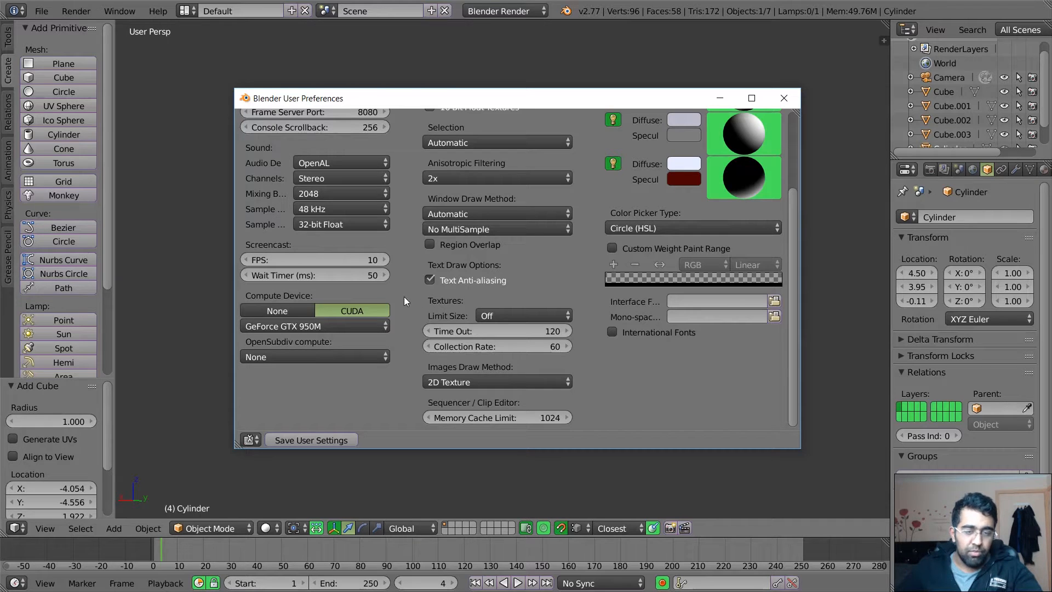
Step: Show the Themes preferences and reset the colours to the default theme
{"action": "scroll", "coordinate": [770, 111], "scroll_direction": "up", "scroll_amount": 5}
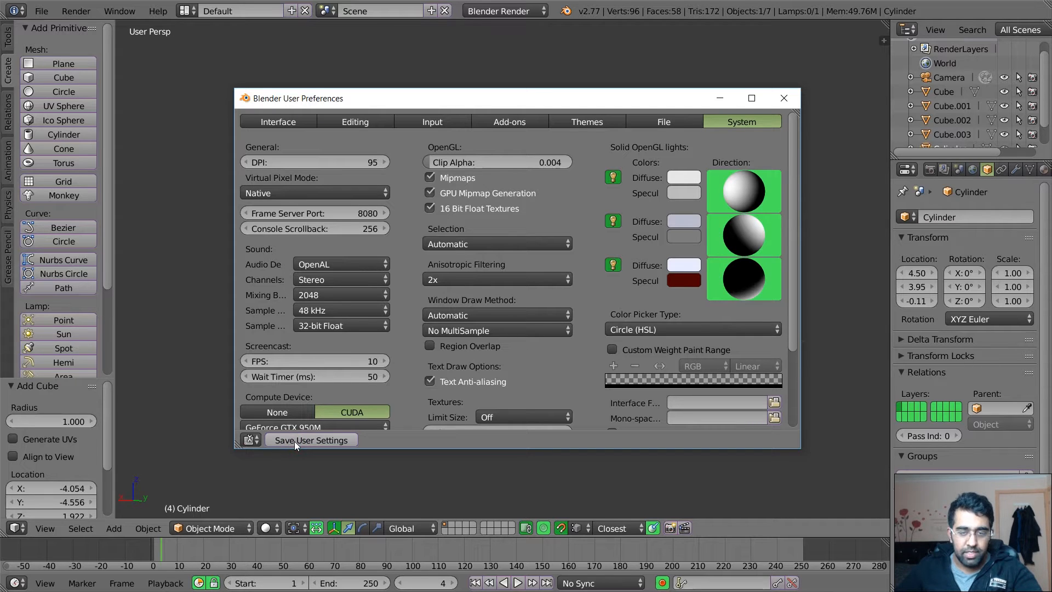
{"action": "left_click", "coordinate": [585, 122]}
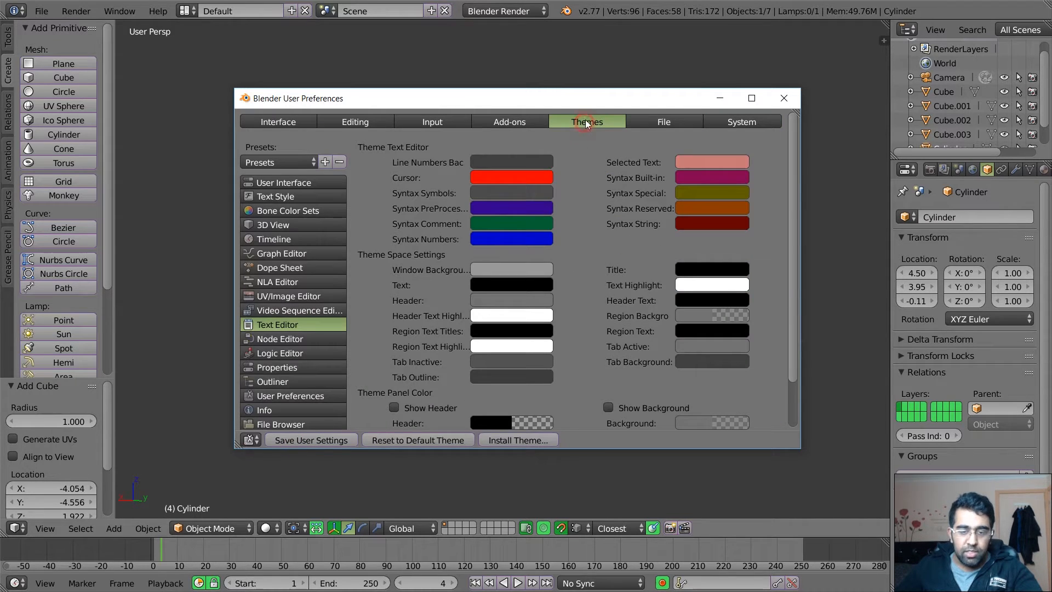
{"action": "left_click", "coordinate": [405, 441]}
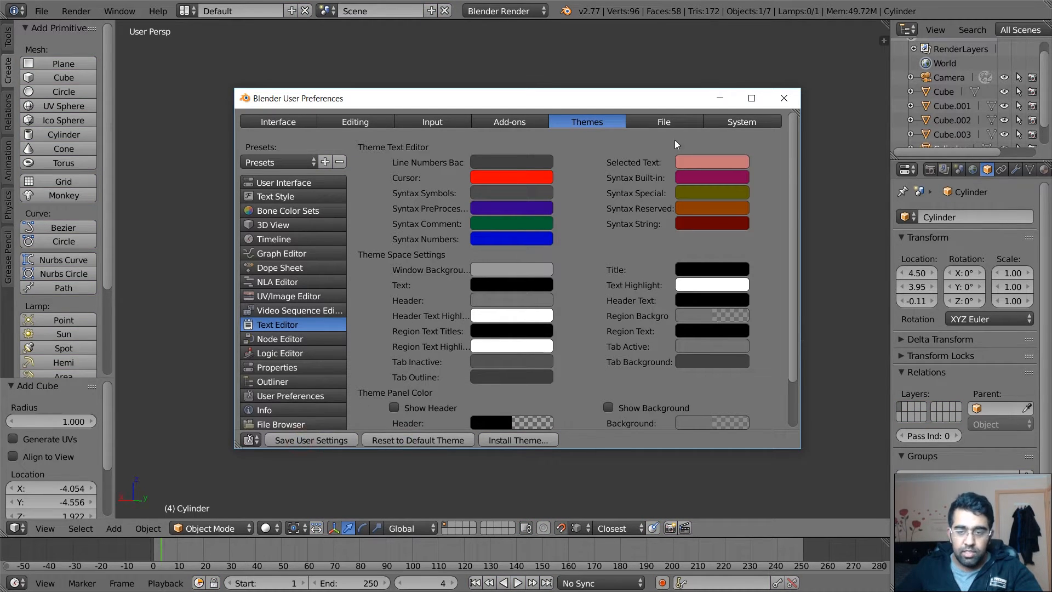
Step: Return to the System preferences, save the user settings and close the preferences window
{"action": "left_click", "coordinate": [741, 122]}
{"action": "left_click", "coordinate": [285, 442]}
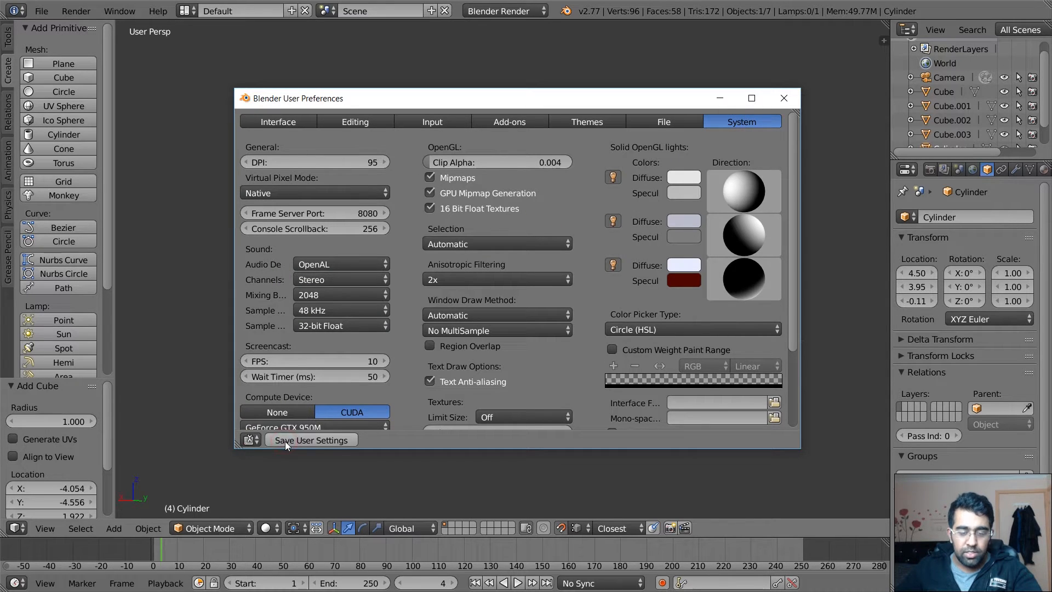
{"action": "left_click", "coordinate": [779, 100]}
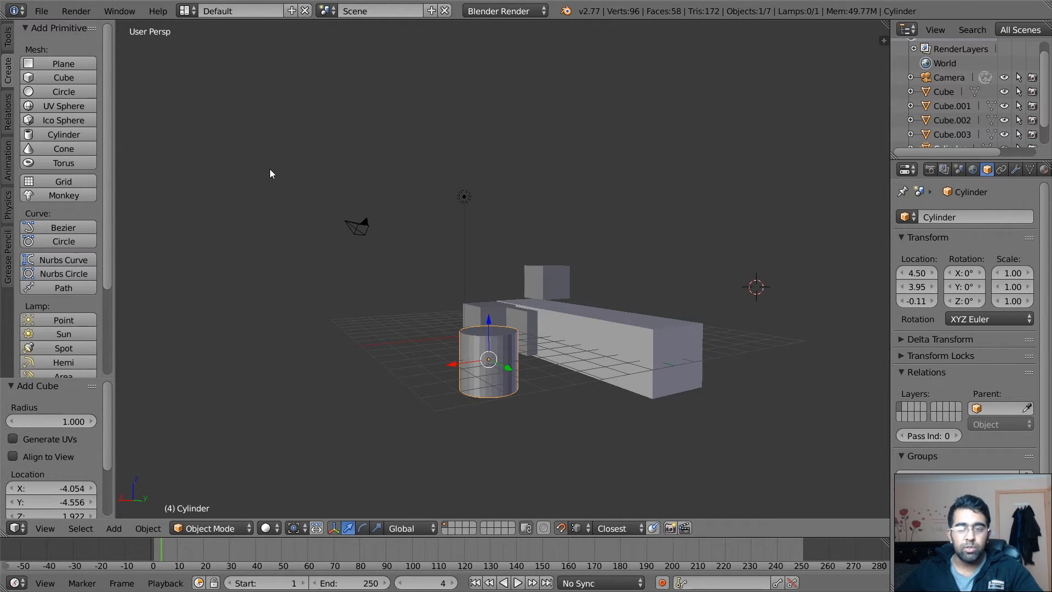
Step: Add a new screen layout based on the Default layout and collapse the 3D view's tool shelf
{"action": "left_click", "coordinate": [47, 14]}
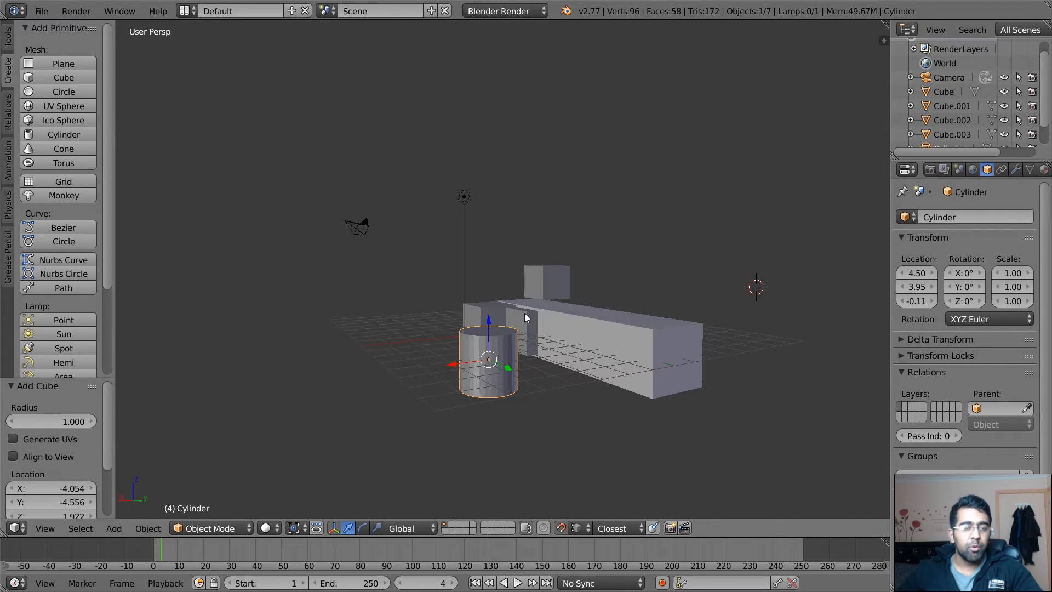
{"action": "middle_click_drag", "start_coordinate": [470, 274], "coordinate": [578, 209]}
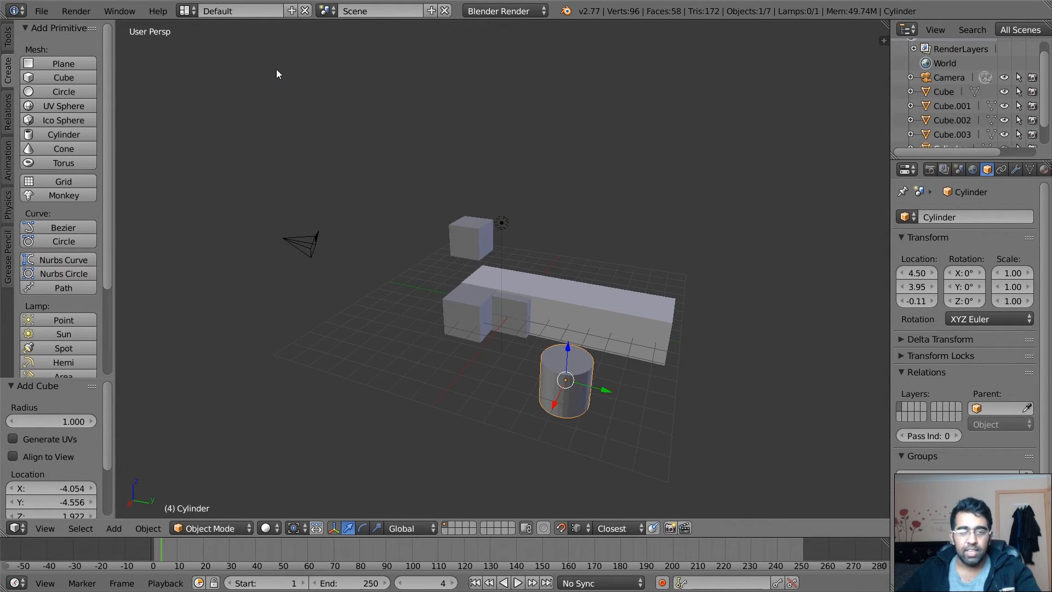
{"action": "left_click", "coordinate": [188, 11]}
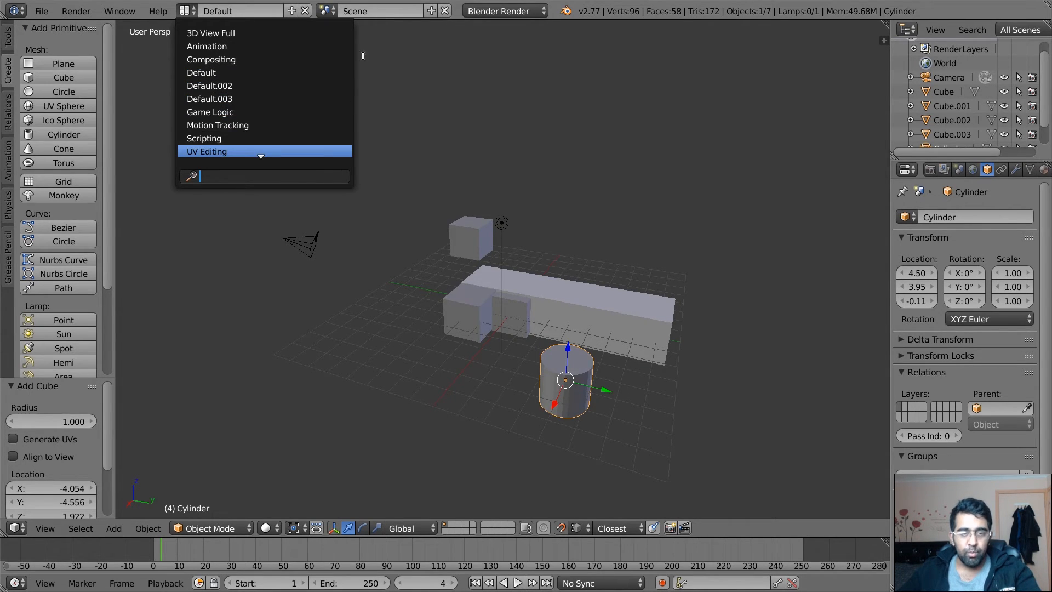
{"action": "left_click", "coordinate": [292, 11]}
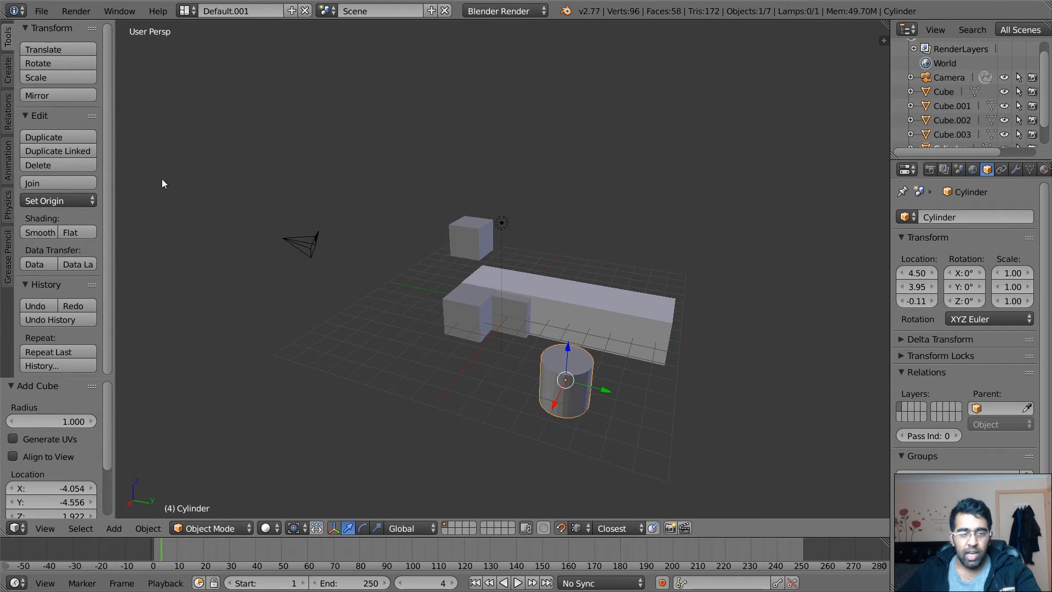
{"action": "left_click_drag", "start_coordinate": [113, 196], "coordinate": [3, 184]}
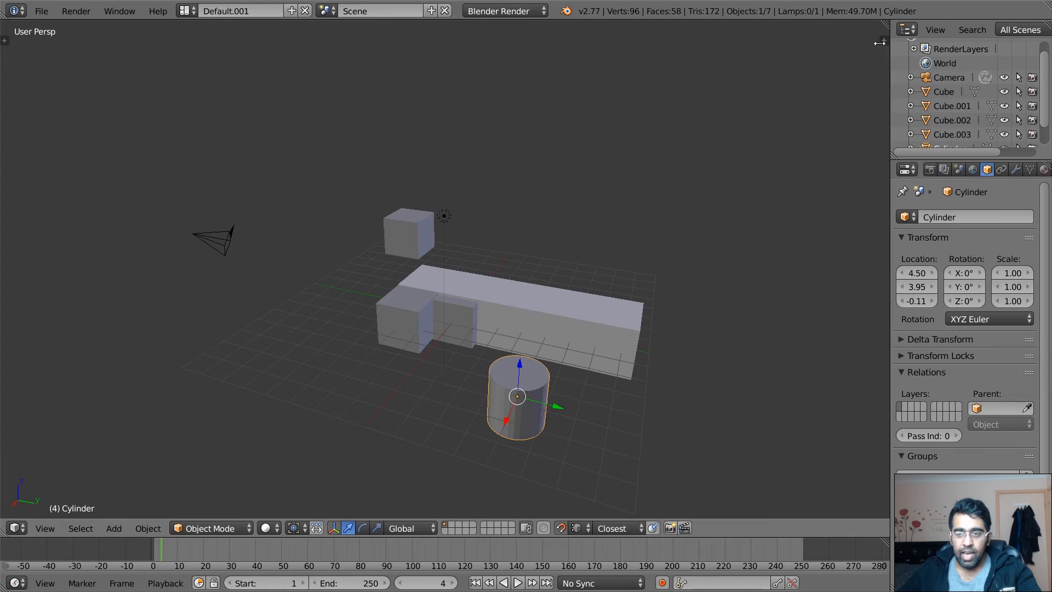
Step: Duplicate the 3D view into a separate window, move that window around and close it
{"action": "left_click_drag", "start_coordinate": [880, 43], "coordinate": [886, 31]}
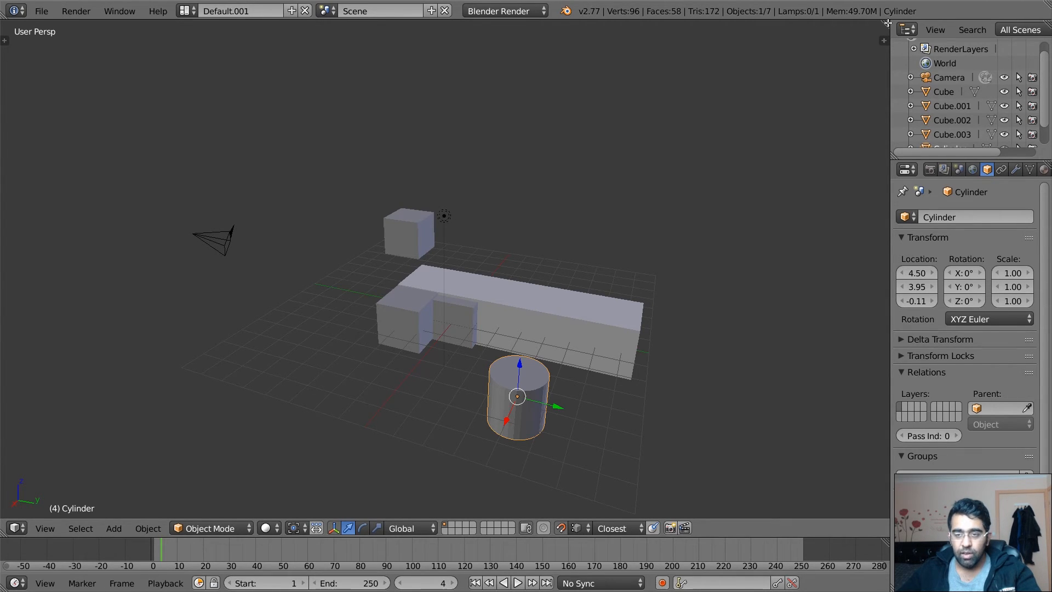
{"action": "left_click_drag", "start_coordinate": [888, 23], "coordinate": [850, 32], "text": "shift"}
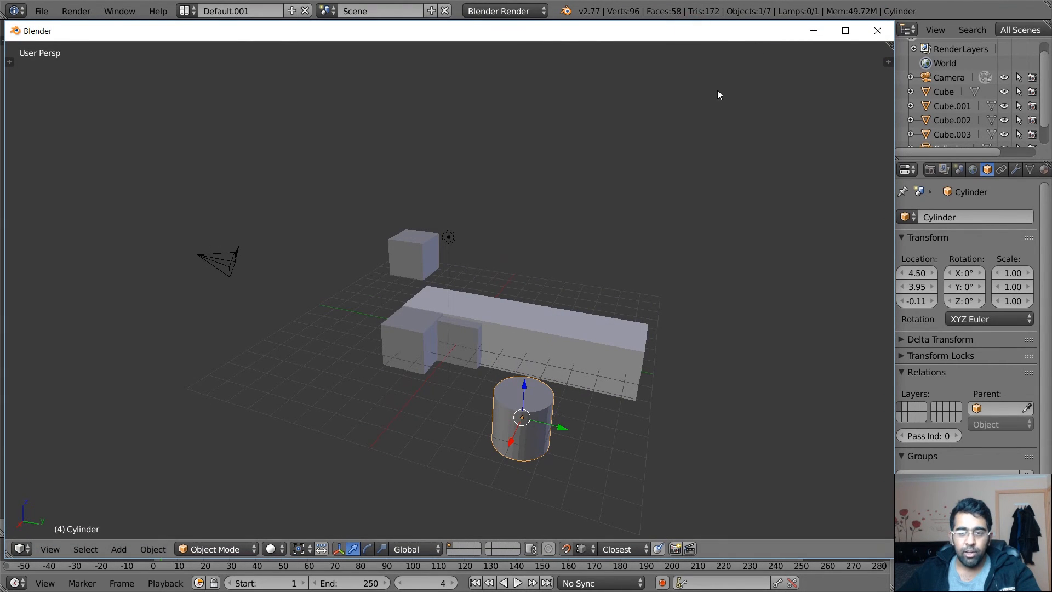
{"action": "left_click_drag", "start_coordinate": [725, 37], "coordinate": [769, 40]}
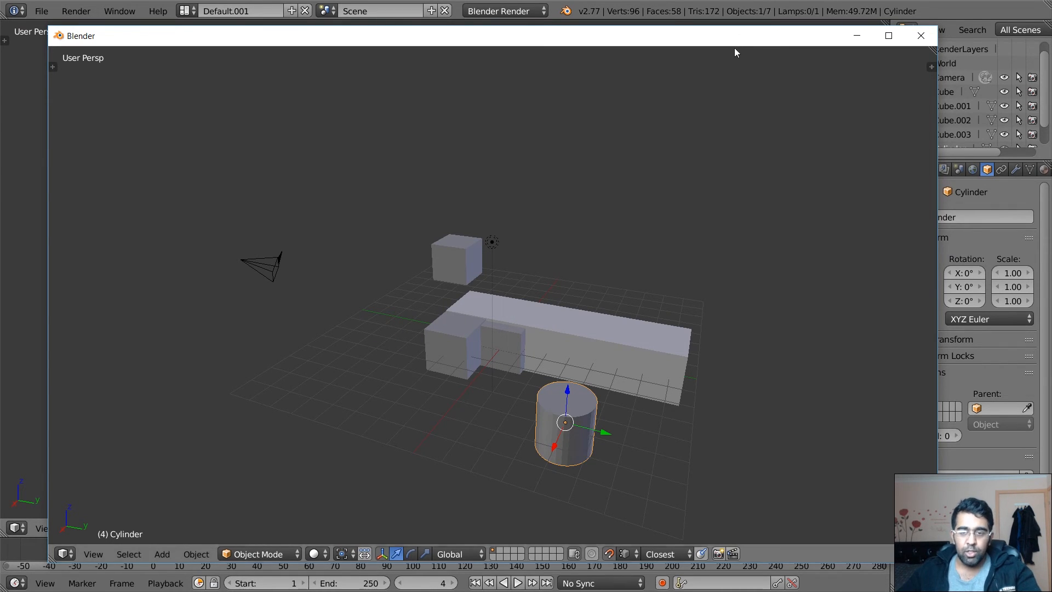
{"action": "left_click_drag", "start_coordinate": [735, 45], "coordinate": [758, 42]}
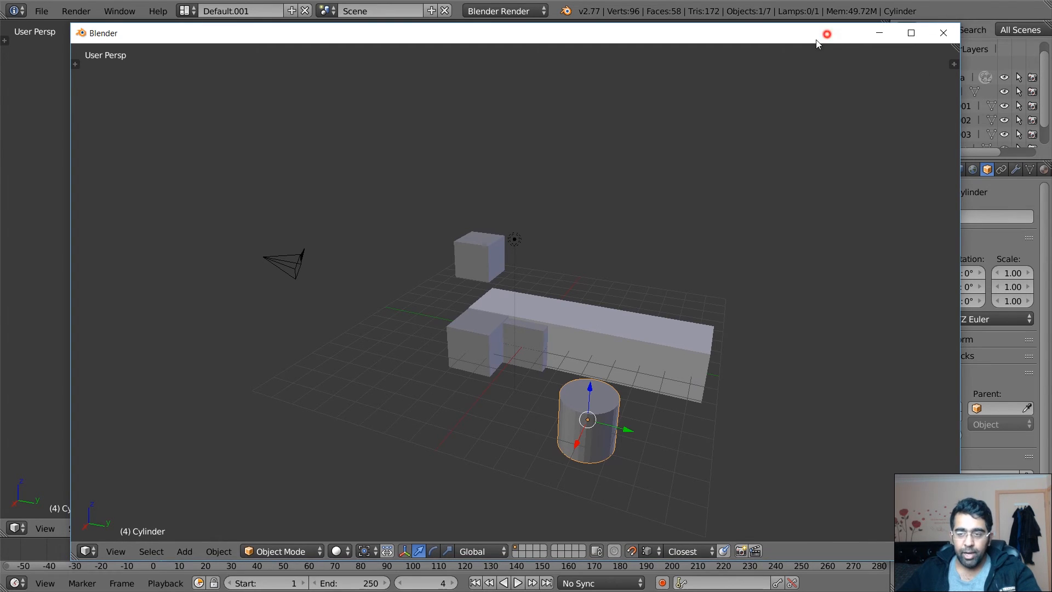
{"action": "left_click_drag", "start_coordinate": [827, 33], "coordinate": [769, 56]}
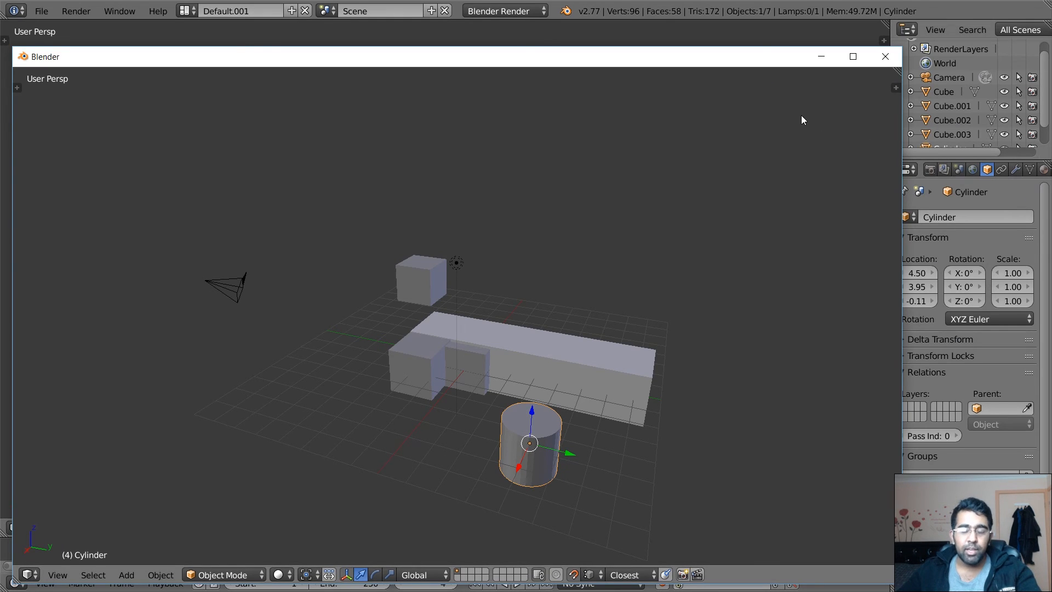
{"action": "left_click", "coordinate": [884, 57]}
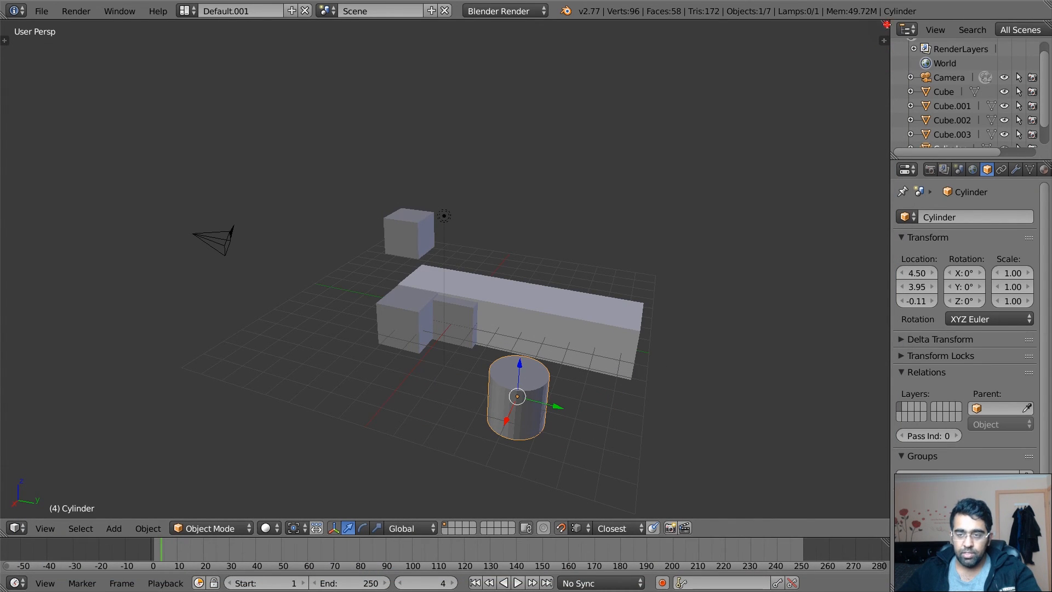
Step: Split the 3D view with a vertical divider near its middle into two independent side-by-side viewports
{"action": "left_click_drag", "start_coordinate": [887, 23], "coordinate": [425, 51]}
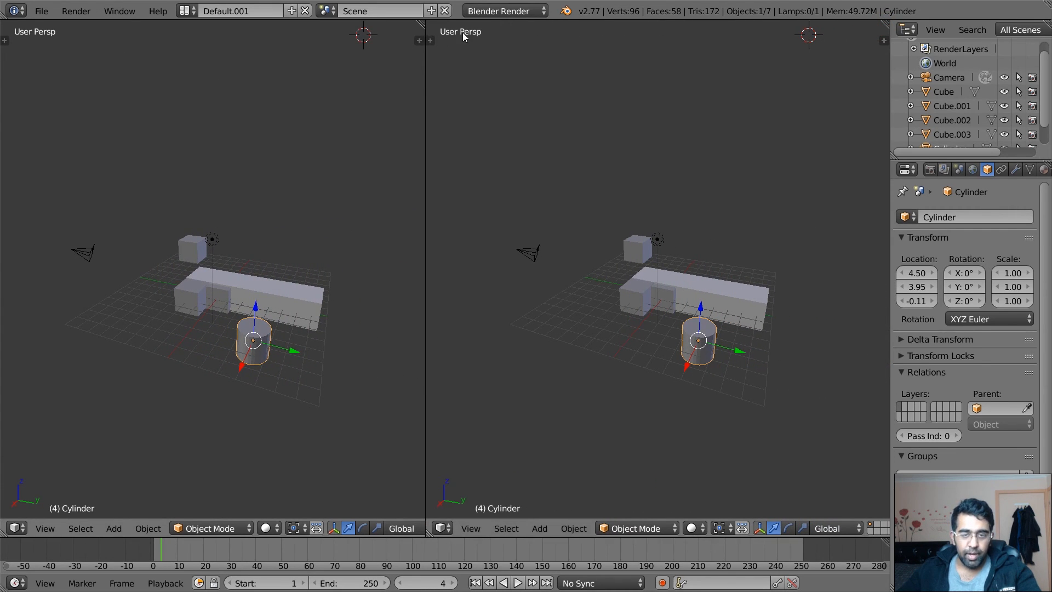
{"action": "middle_click_drag", "start_coordinate": [281, 328], "coordinate": [238, 350]}
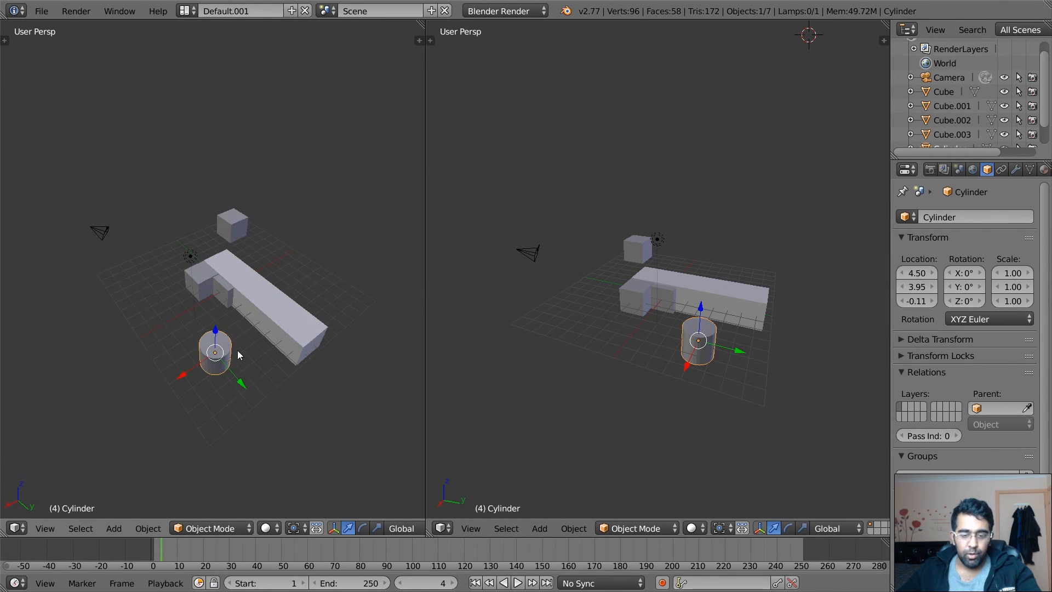